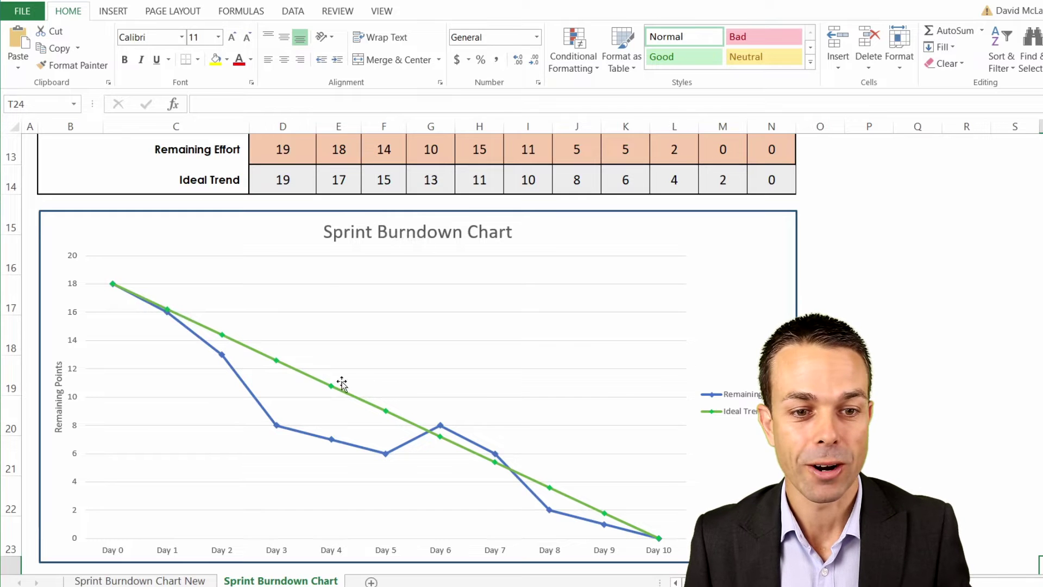
# Inspect the chart's Ideal Trend and Remaining Effort series and the backlog ID 1234 cell.
pyautogui.click(325, 384)
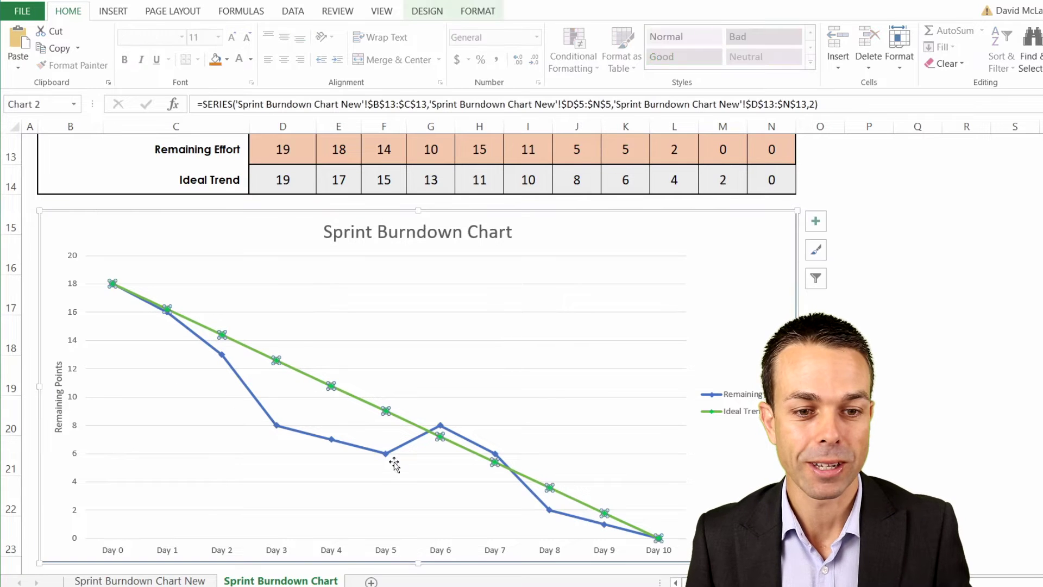
pyautogui.click(241, 384)
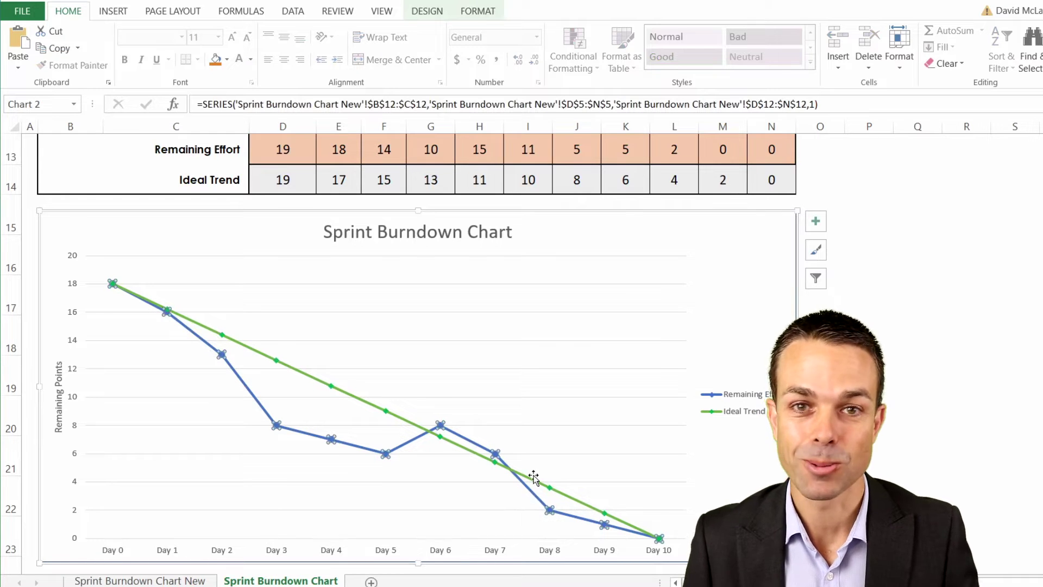
pyautogui.scroll(4, 533, 476)
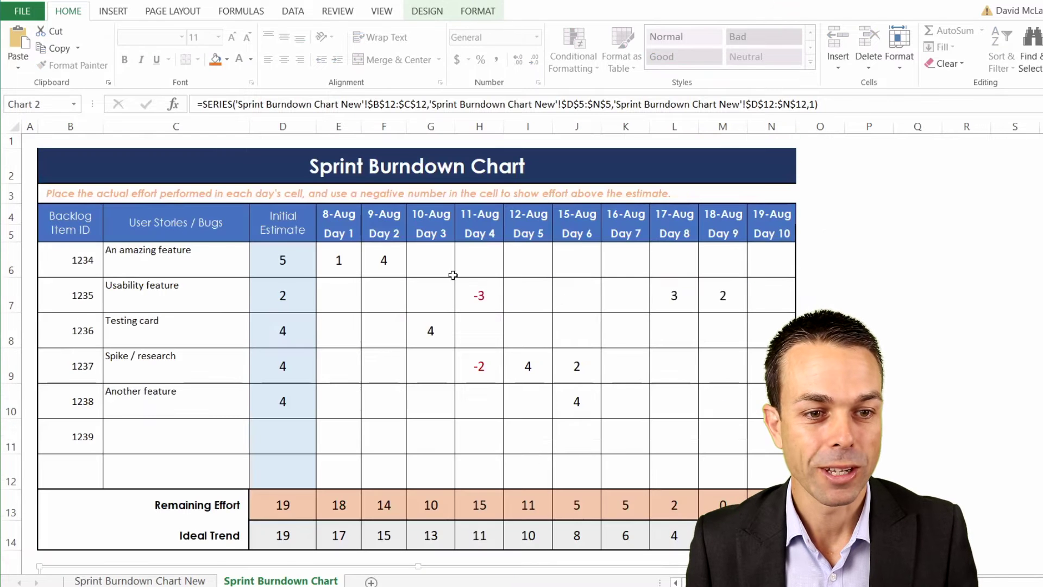
pyautogui.click(452, 280)
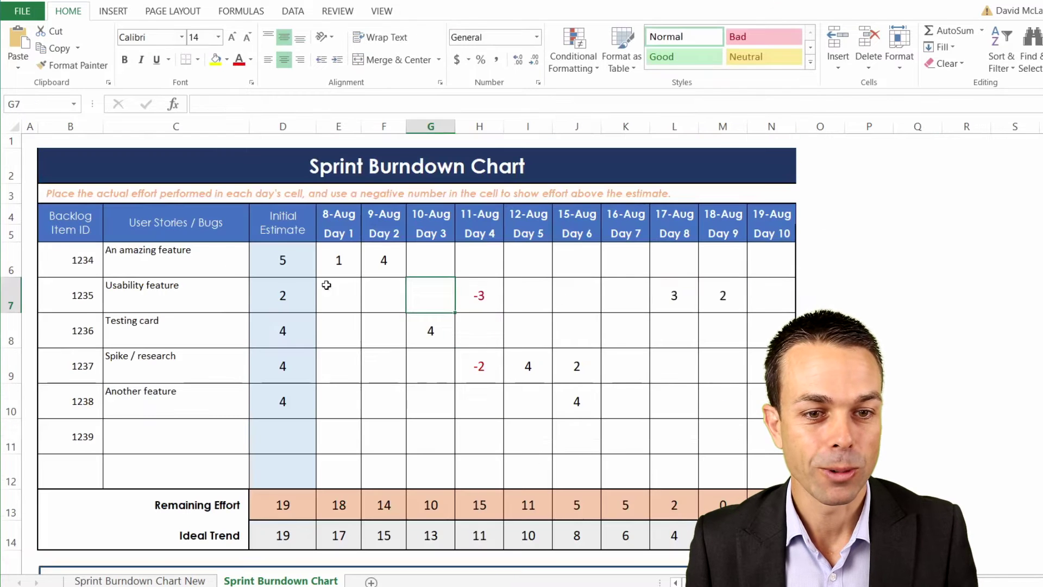
pyautogui.click(84, 266)
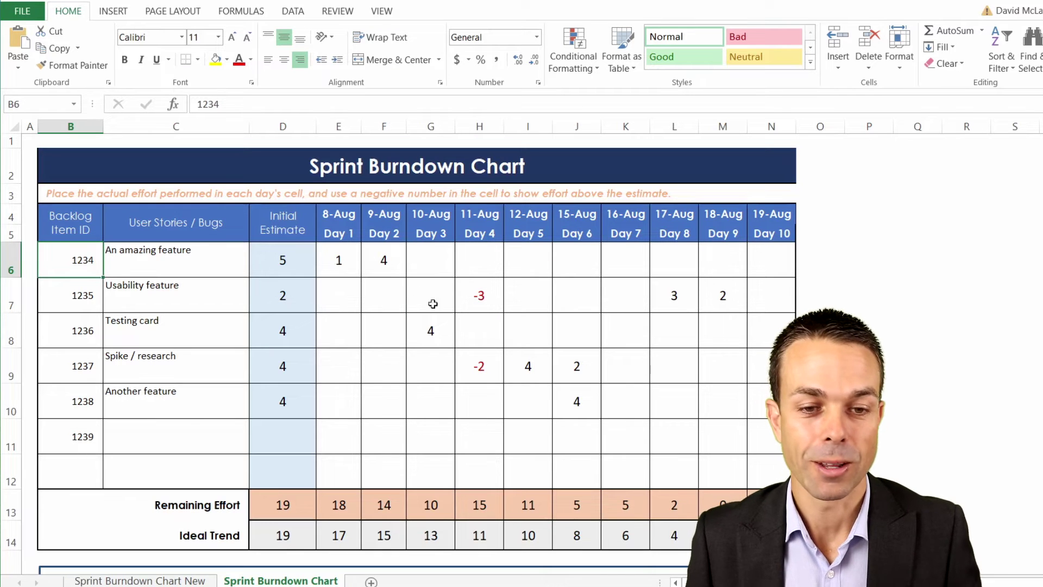
pyautogui.scroll(-4, 392, 456)
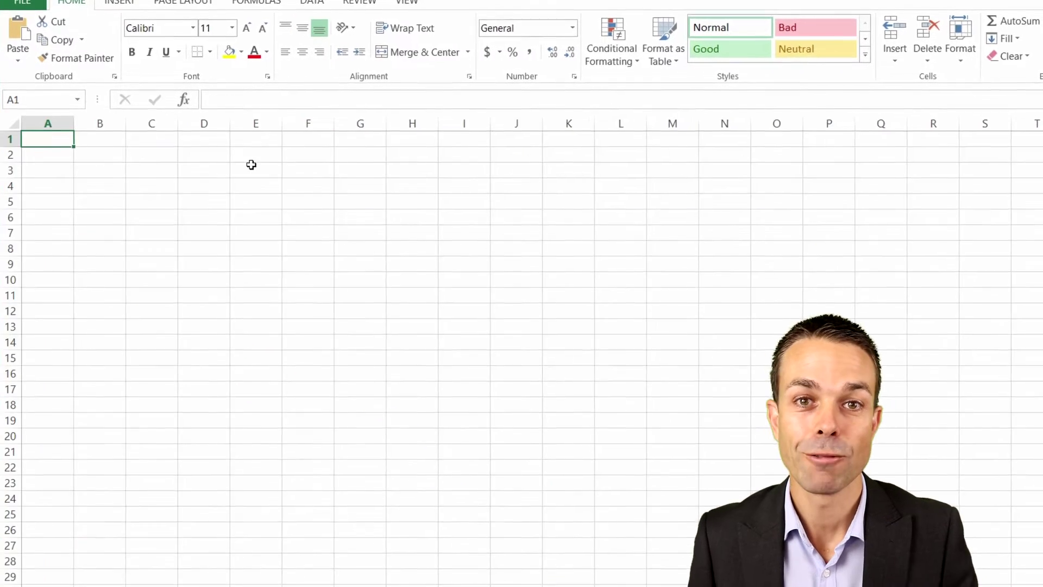
# Narrow column A to a slim margin and merge B2:N2 into one centred cell.
pyautogui.moveTo(75, 122); pyautogui.dragTo(41, 121)
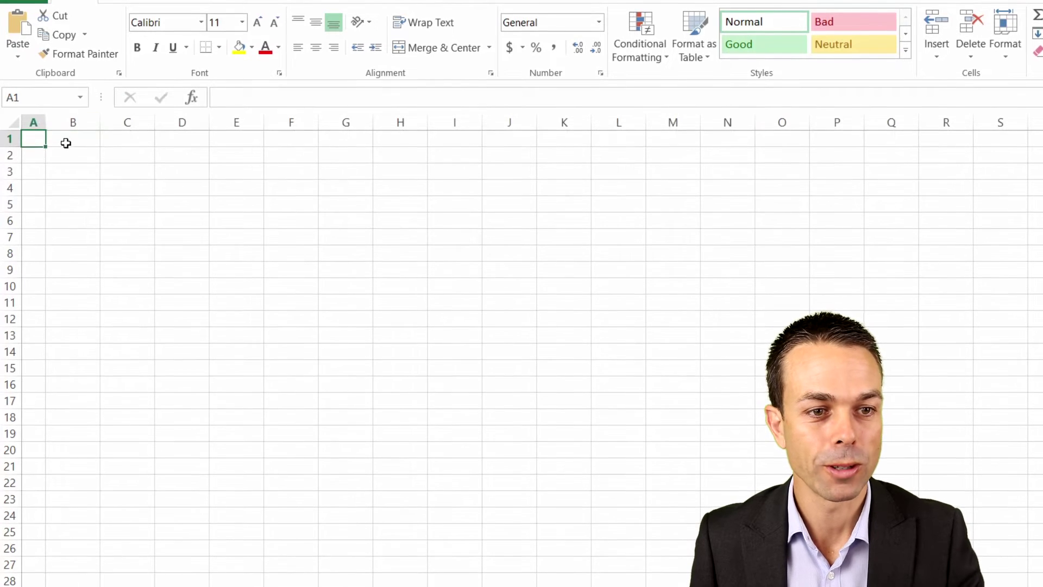
pyautogui.click(80, 154)
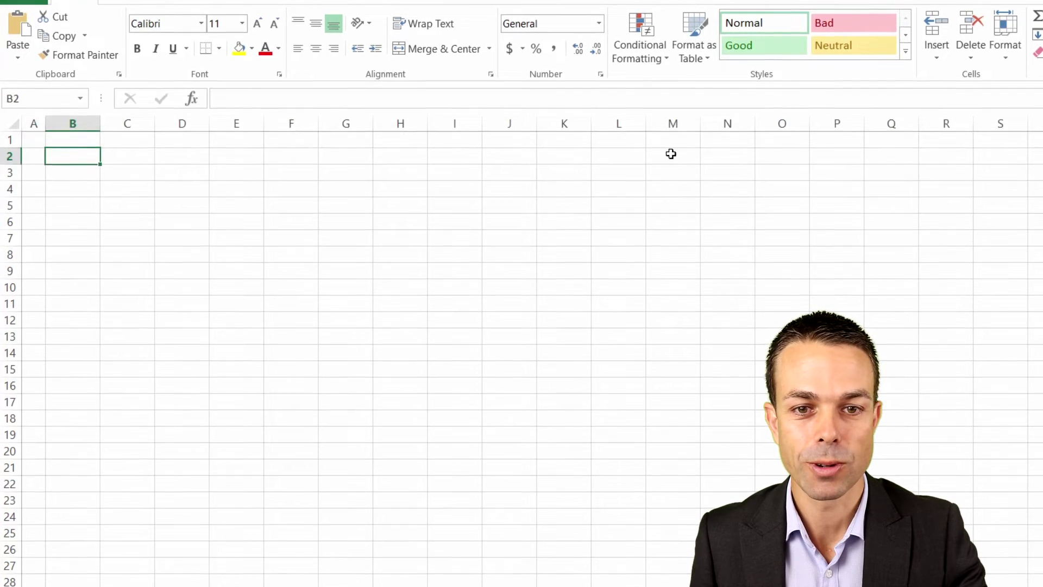
pyautogui.keyDown('shift'); pyautogui.click(724, 156); pyautogui.keyUp('shift')
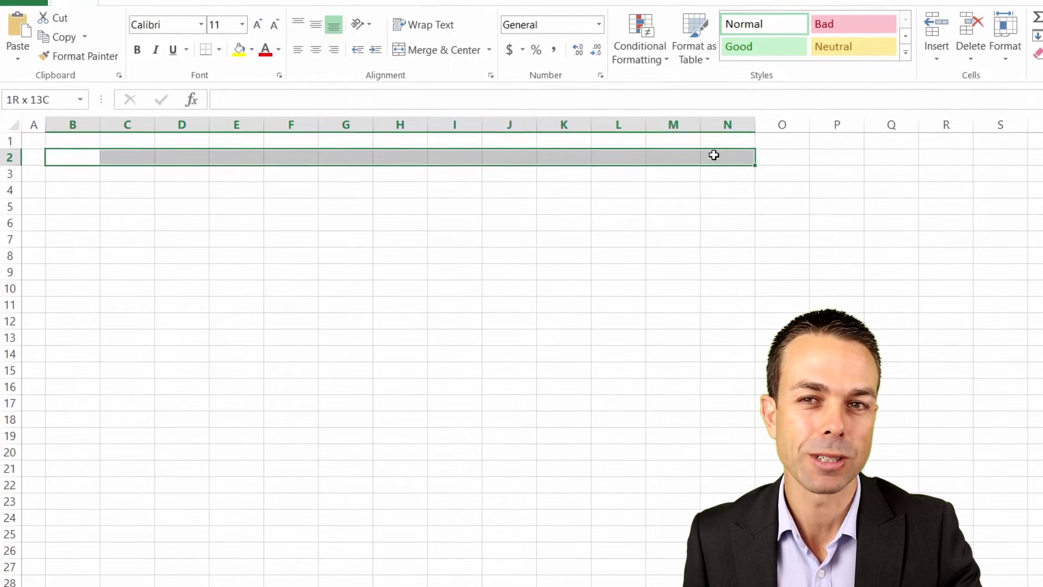
pyautogui.keyDown('shift'); pyautogui.click(740, 191); pyautogui.keyUp('shift')
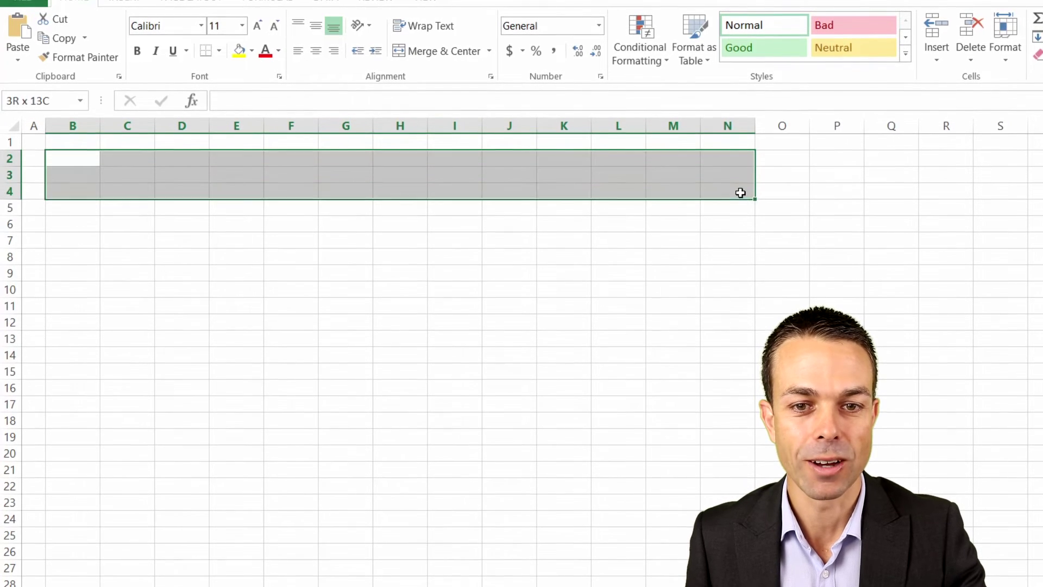
pyautogui.keyDown('shift'); pyautogui.click(728, 158); pyautogui.keyUp('shift')
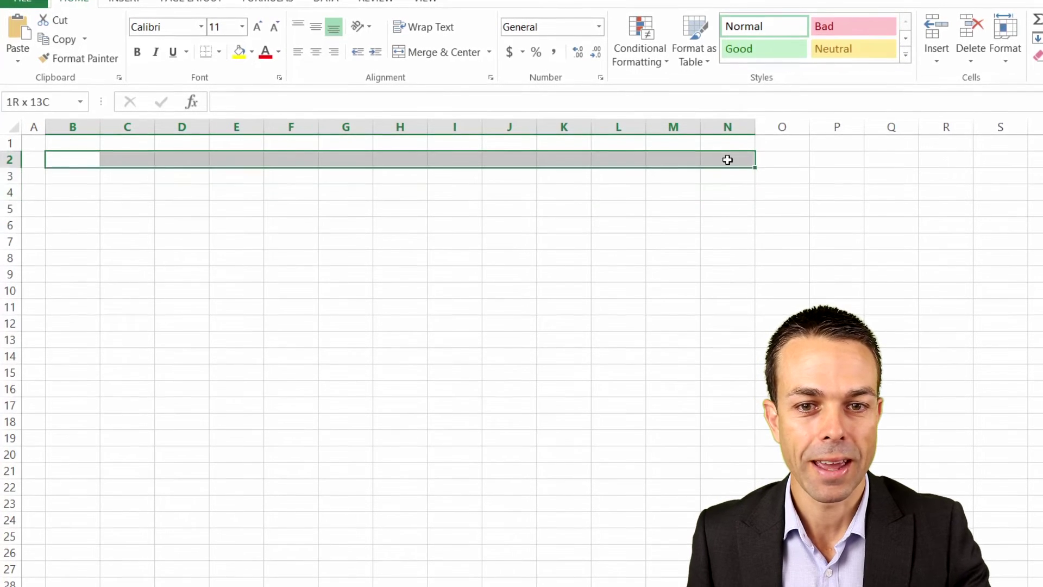
pyautogui.click(447, 52)
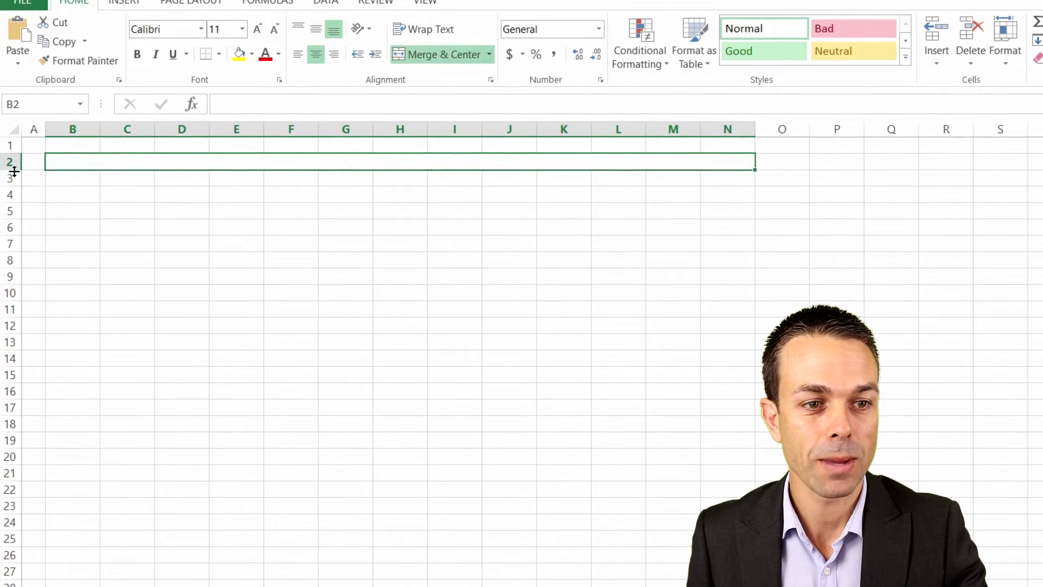
# Heighten row 2 and enter 'Sprint Burndown Chart', middle-aligned at 20 pt.
pyautogui.moveTo(13, 169); pyautogui.dragTo(13, 185)
pyautogui.doubleClick(145, 170)
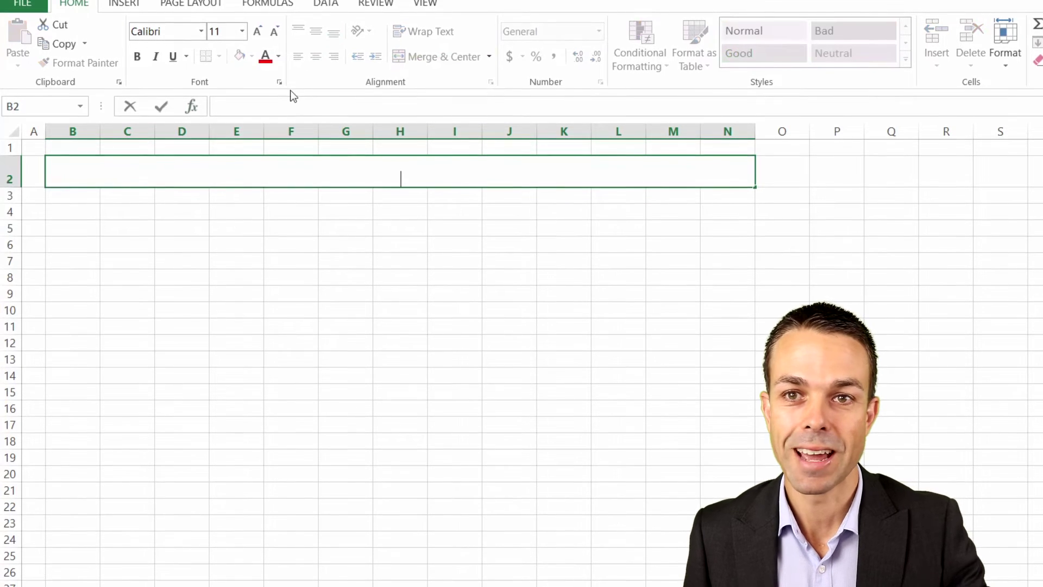
pyautogui.write('Sp')
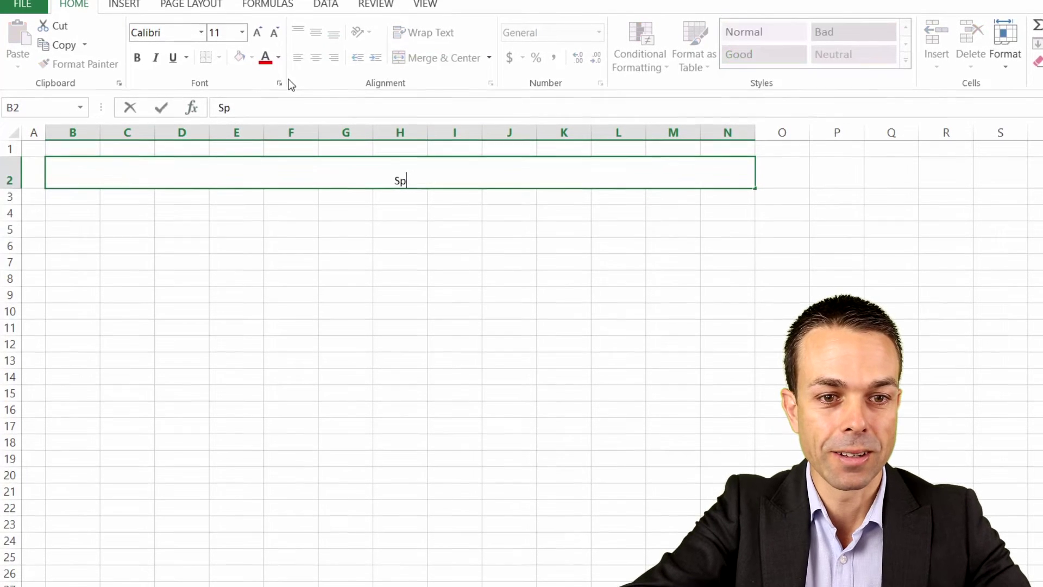
pyautogui.write('rint Burndown Cha')
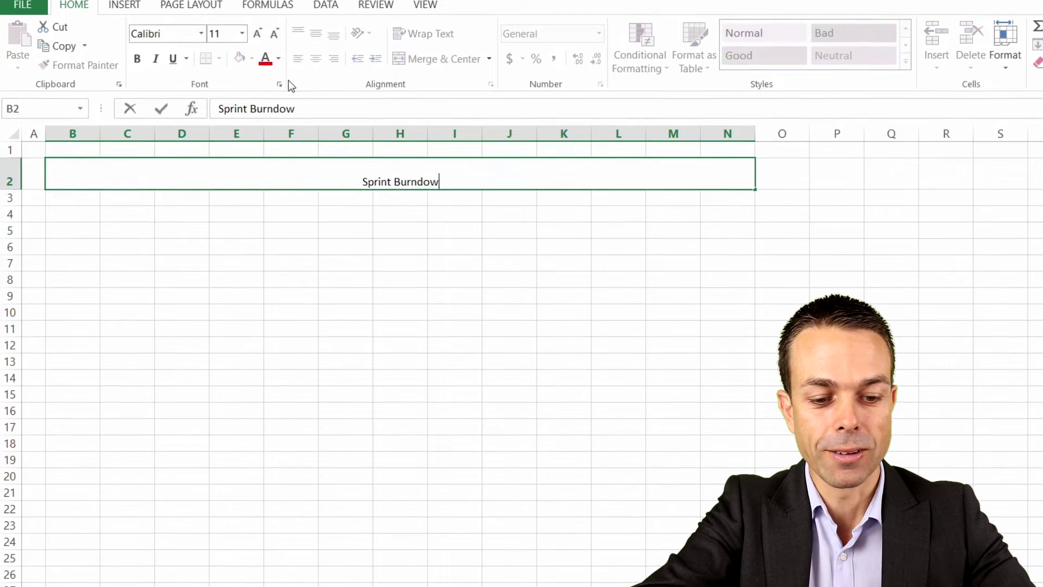
pyautogui.write('rt')
pyautogui.press('Return')
pyautogui.click(319, 34)
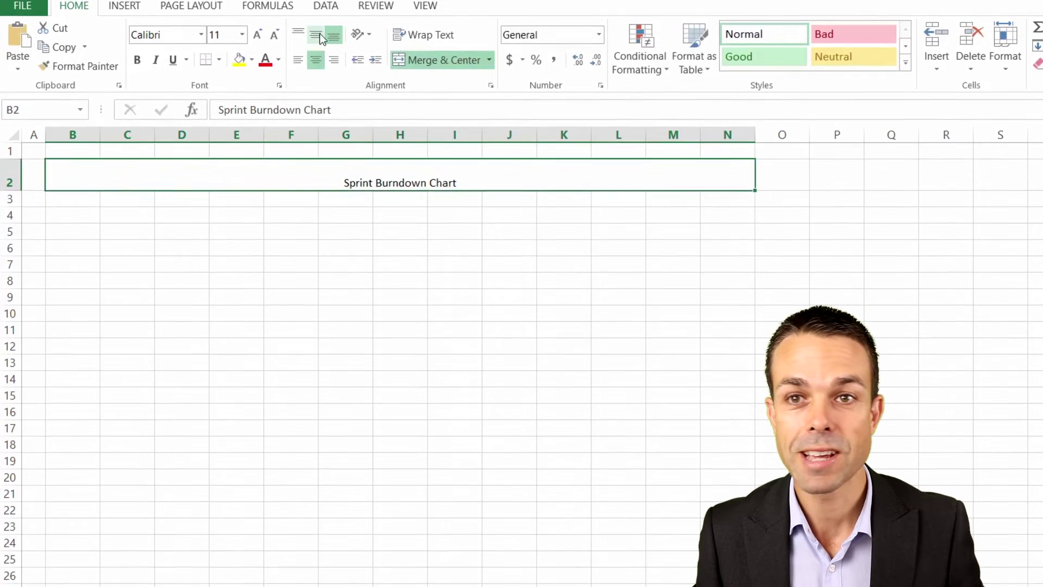
pyautogui.click(261, 31)
pyautogui.click(260, 31)
pyautogui.click(261, 32)
pyautogui.click(261, 31)
pyautogui.click(261, 32)
pyautogui.click(275, 217)
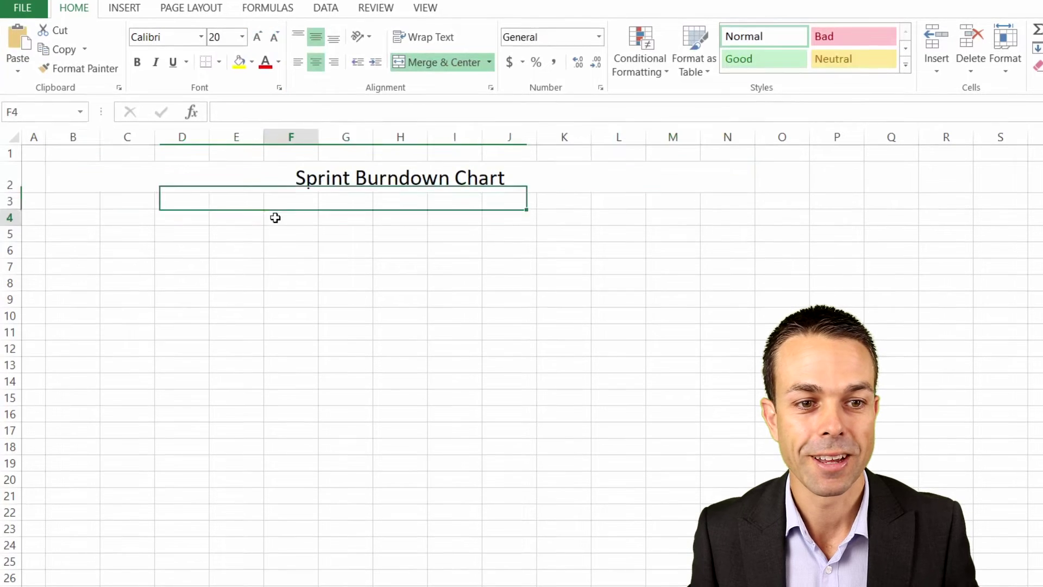
# Merge B3:N3 into a single cell beneath the title.
pyautogui.click(66, 203)
pyautogui.keyDown('shift'); pyautogui.click(725, 208); pyautogui.keyUp('shift')
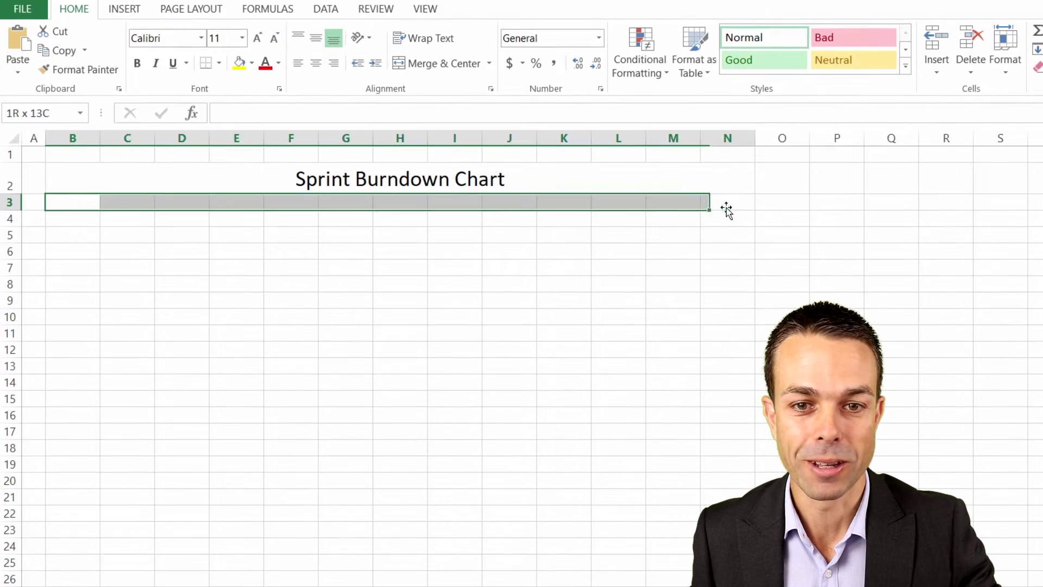
pyautogui.click(426, 64)
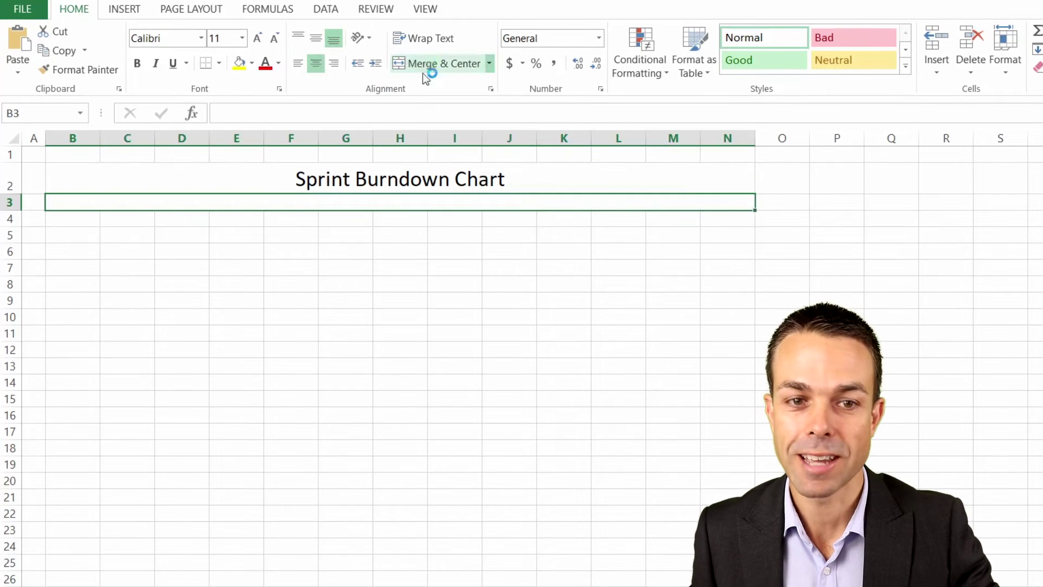
pyautogui.doubleClick(265, 203)
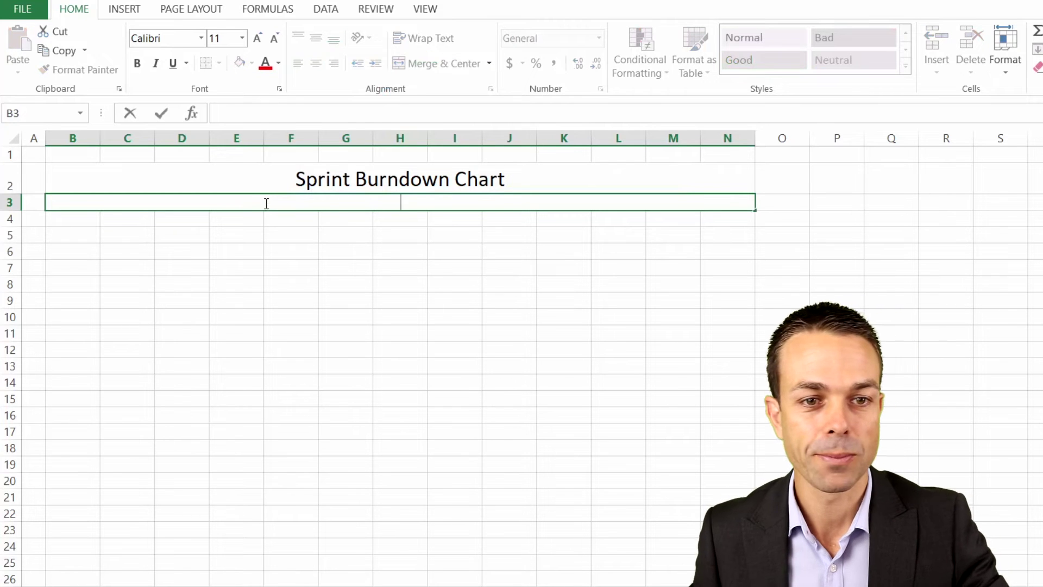
pyautogui.click(396, 284)
pyautogui.click(388, 205)
# Enter headers Backlog ID in B4 and User Stories in C4, widening column C.
pyautogui.press('Down')
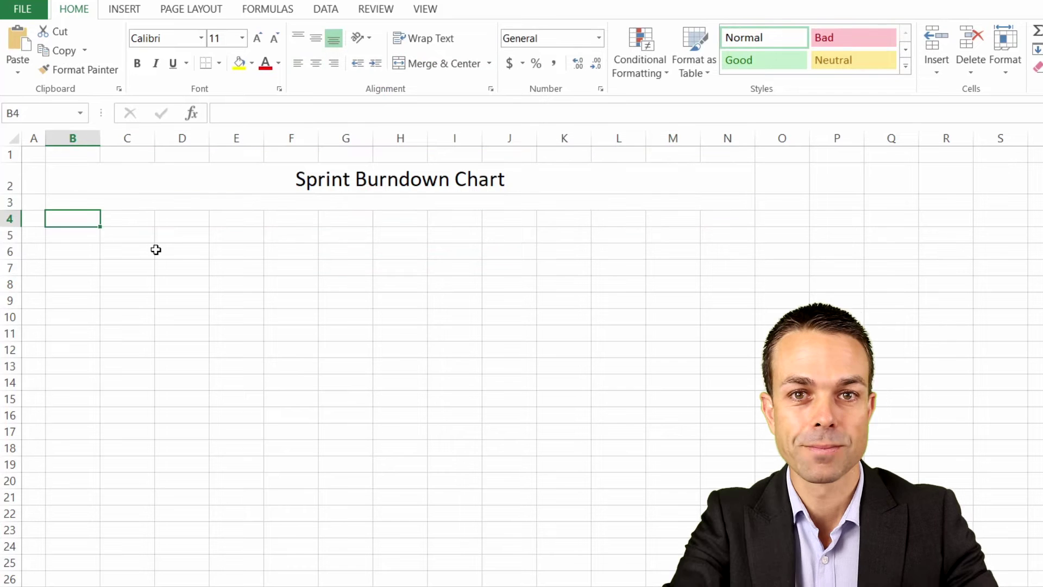
pyautogui.write('Backlog ID')
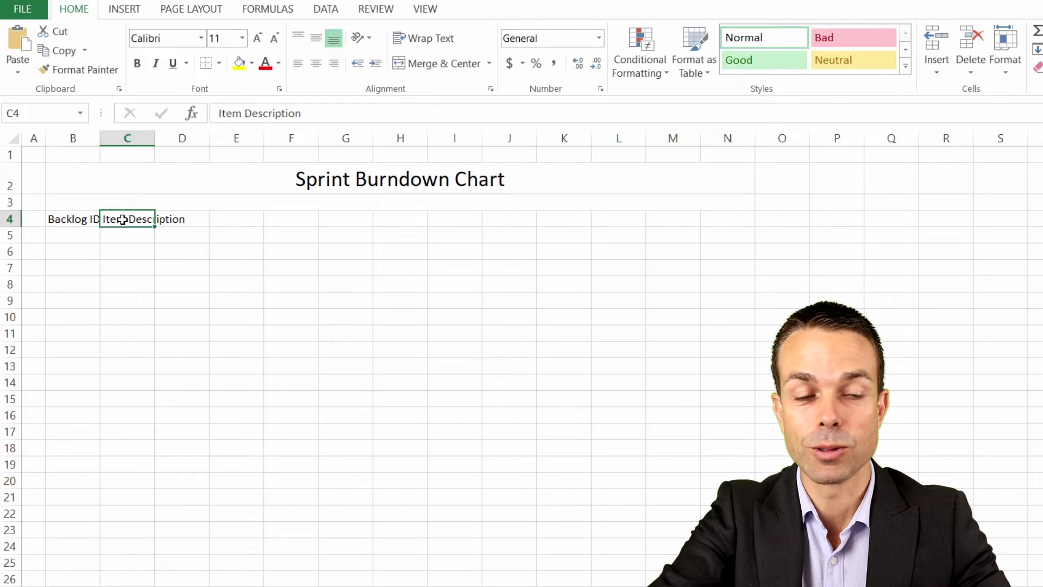
pyautogui.write('User Sto')
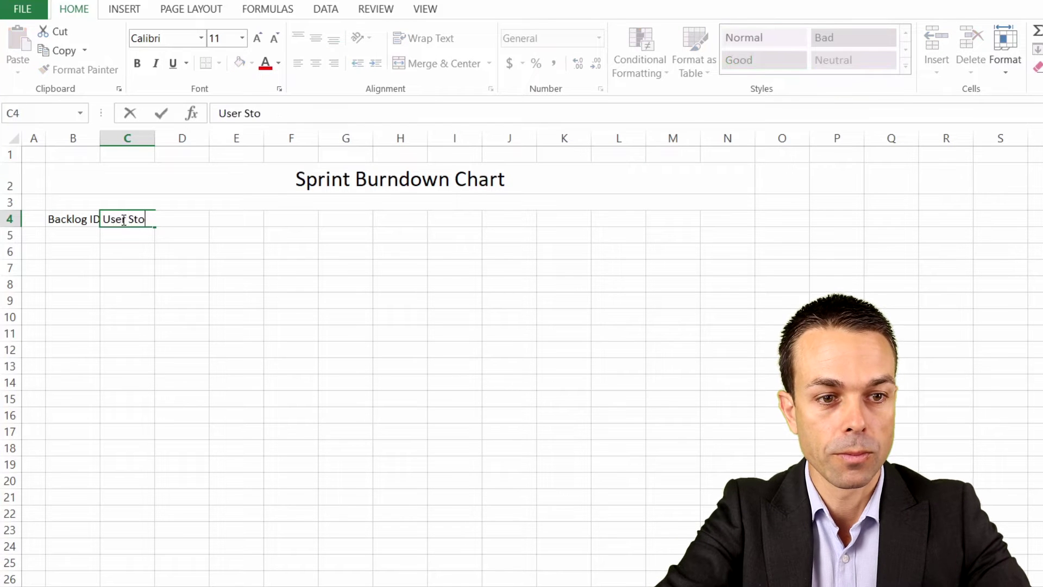
pyautogui.write('ries')
pyautogui.press('Tab')
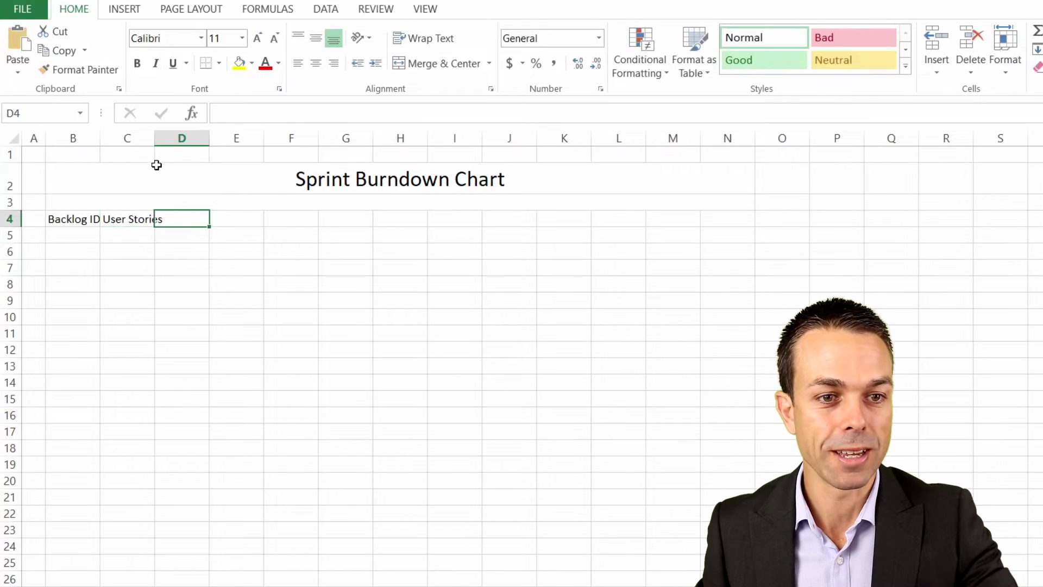
pyautogui.moveTo(155, 137); pyautogui.dragTo(239, 138)
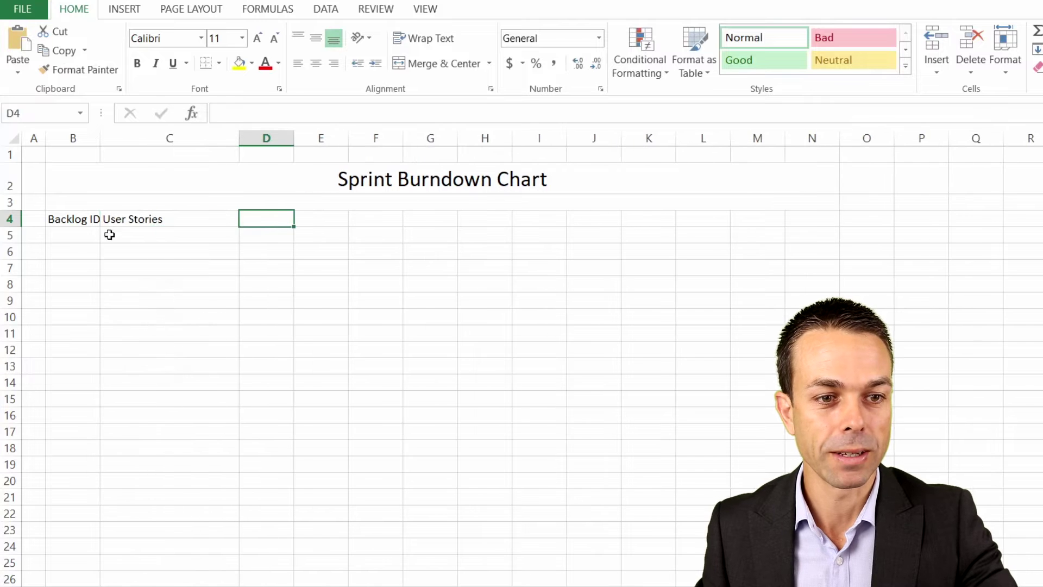
# Centre the User Stories header, widen column B slightly, and start Initial Estimate in D4.
pyautogui.click(125, 218)
pyautogui.click(316, 63)
pyautogui.click(315, 38)
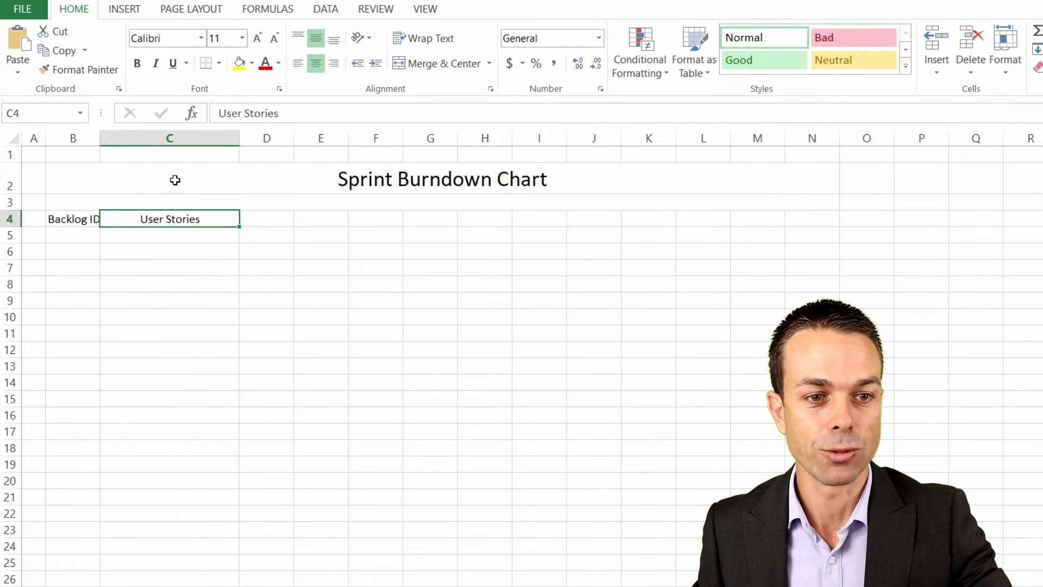
pyautogui.click(89, 217)
pyautogui.moveTo(100, 138); pyautogui.dragTo(104, 138)
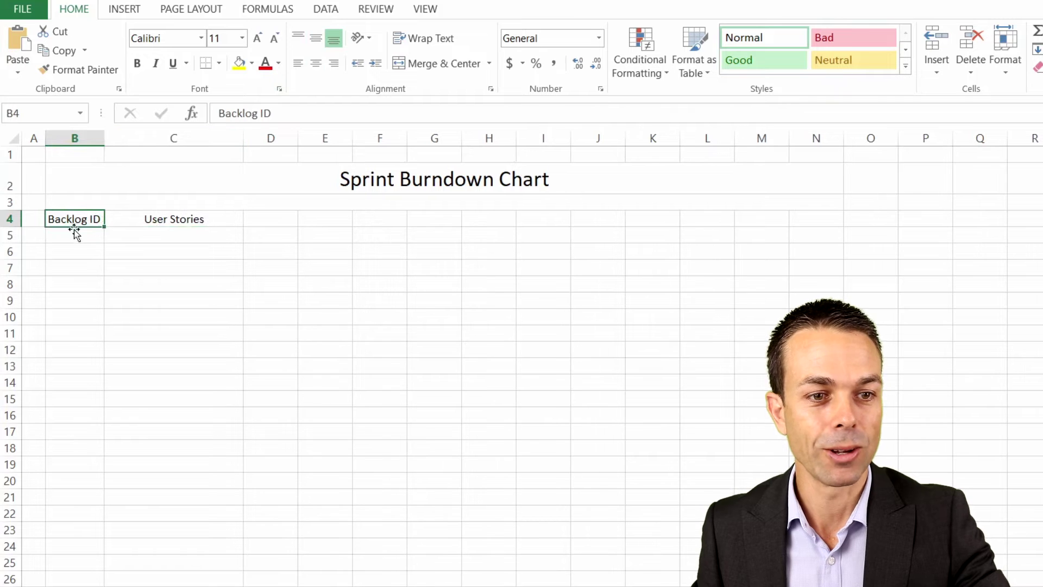
pyautogui.click(295, 216)
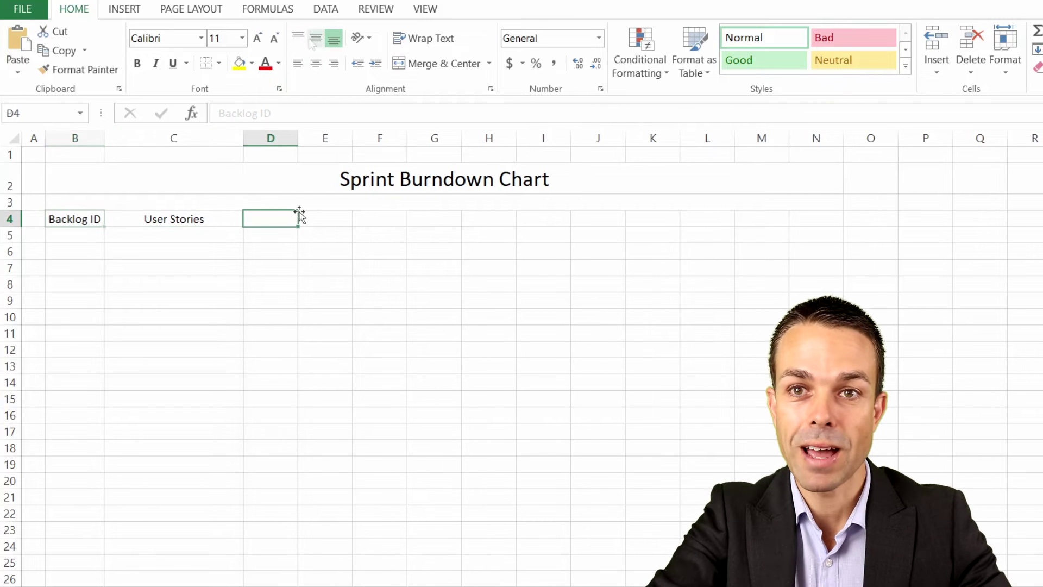
pyautogui.write('Initial Estimate')
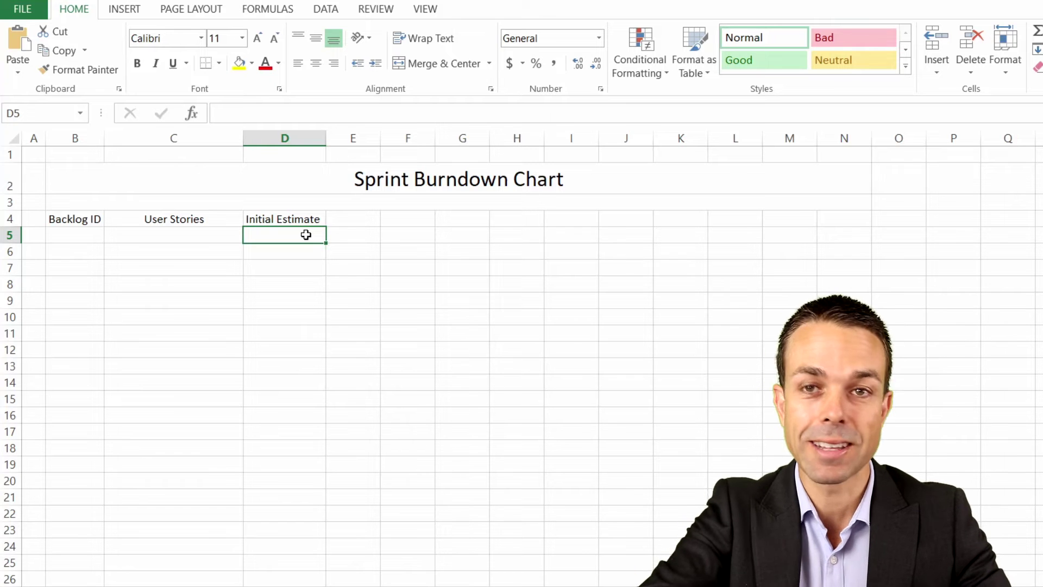
# Fill D5:N5 with Day 0 through Day 10 and centre the labels.
pyautogui.write('DAy 0')
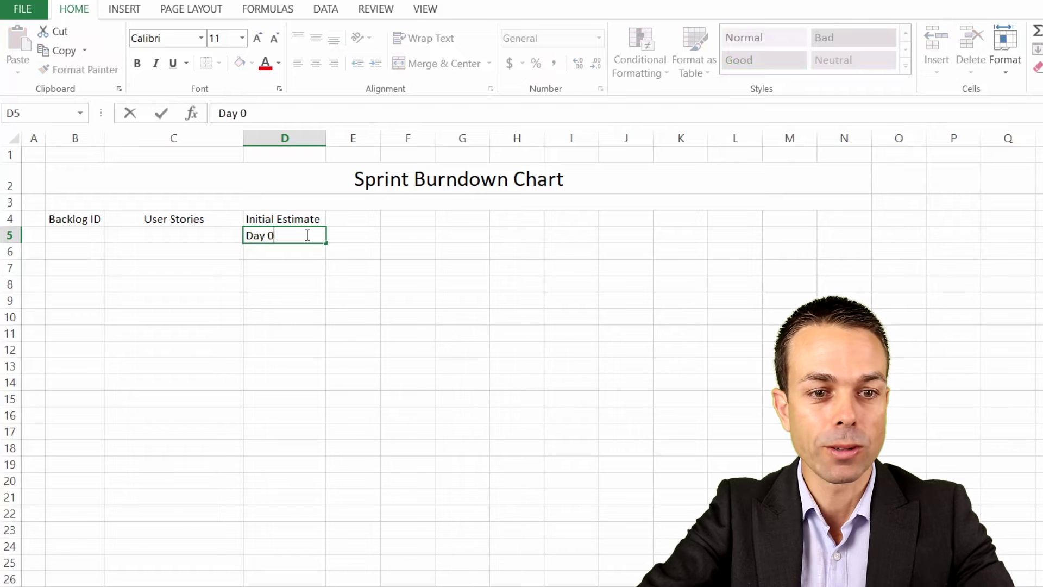
pyautogui.press('Return')
pyautogui.click(354, 235)
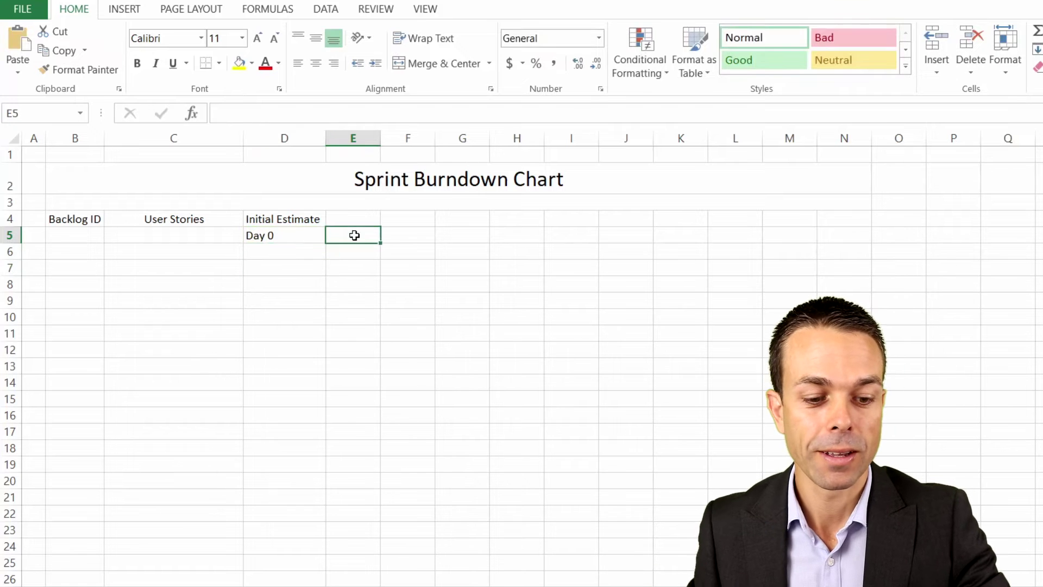
pyautogui.write('Day')
pyautogui.press('Return')
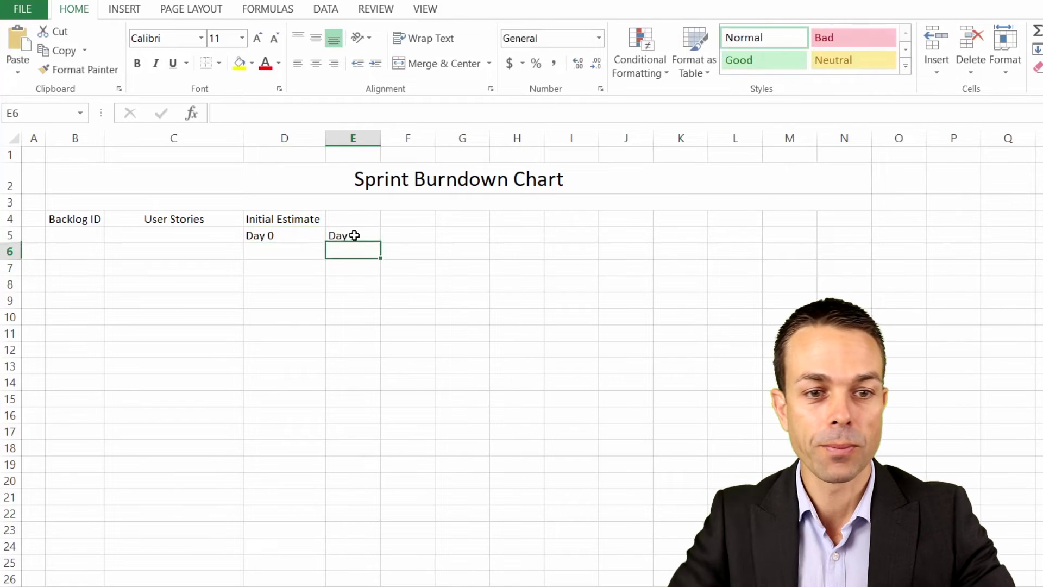
pyautogui.moveTo(259, 239); pyautogui.dragTo(849, 234)
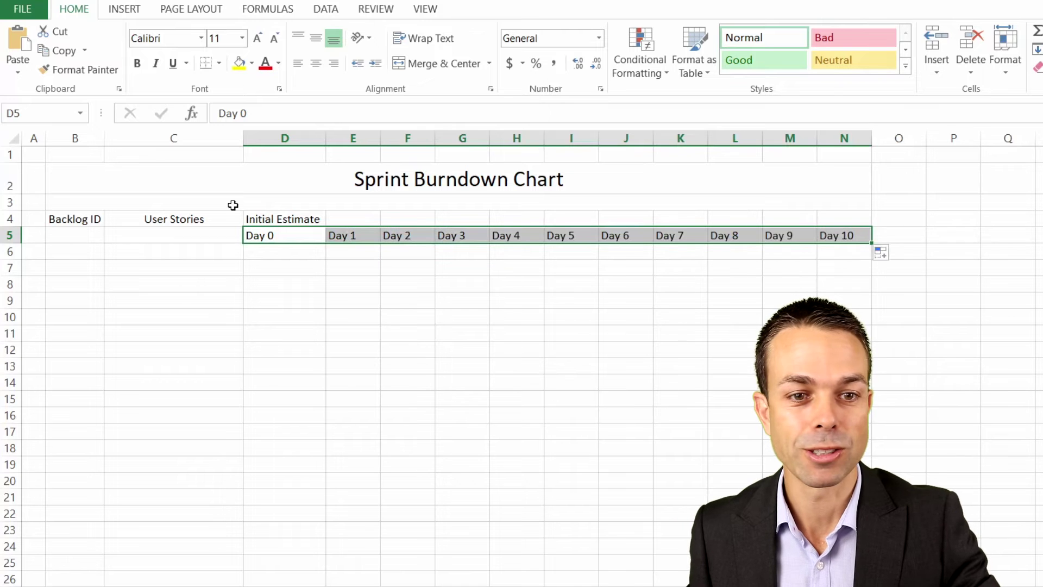
pyautogui.click(316, 40)
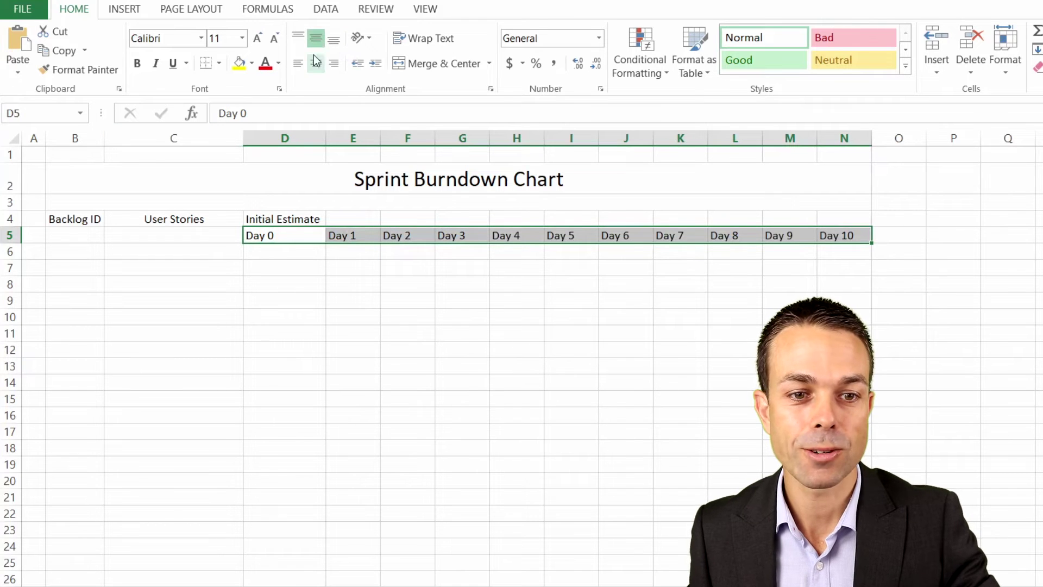
pyautogui.click(316, 63)
pyautogui.click(354, 255)
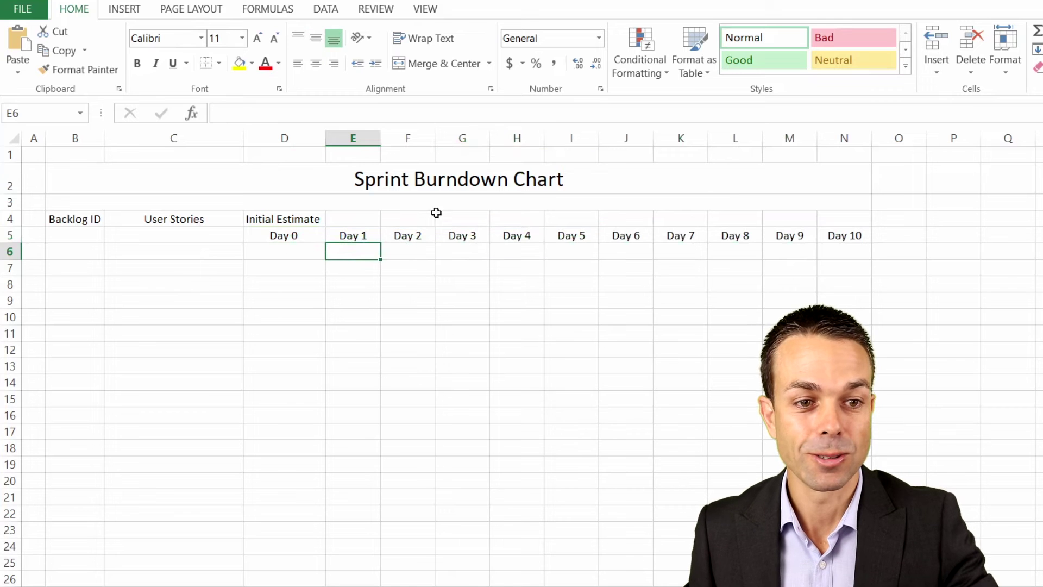
pyautogui.click(364, 221)
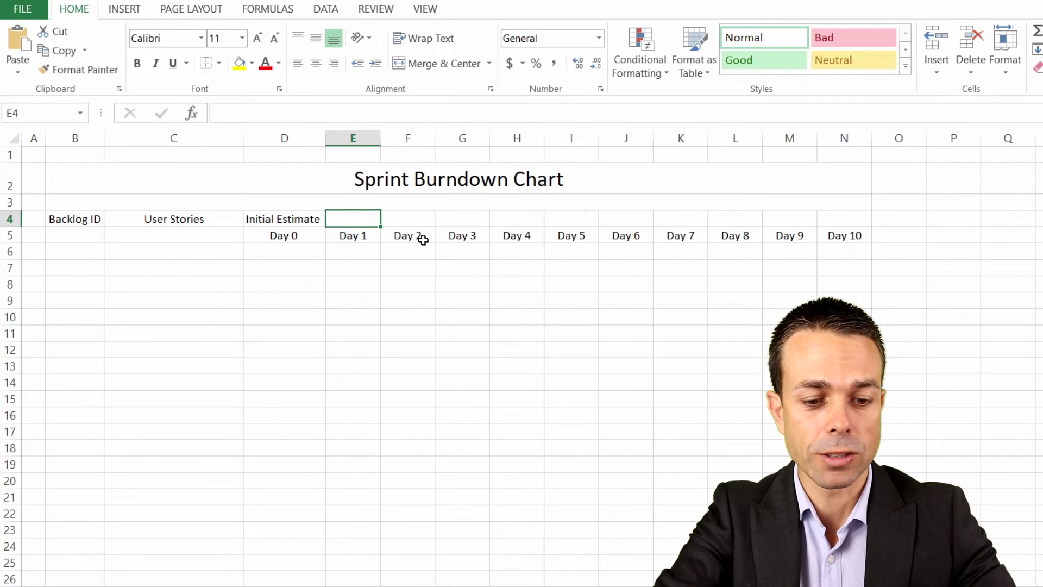
# Enter Aug-10 and Aug-11 in E4:F4 and fill the dates through Aug-14.
pyautogui.write('Aug')
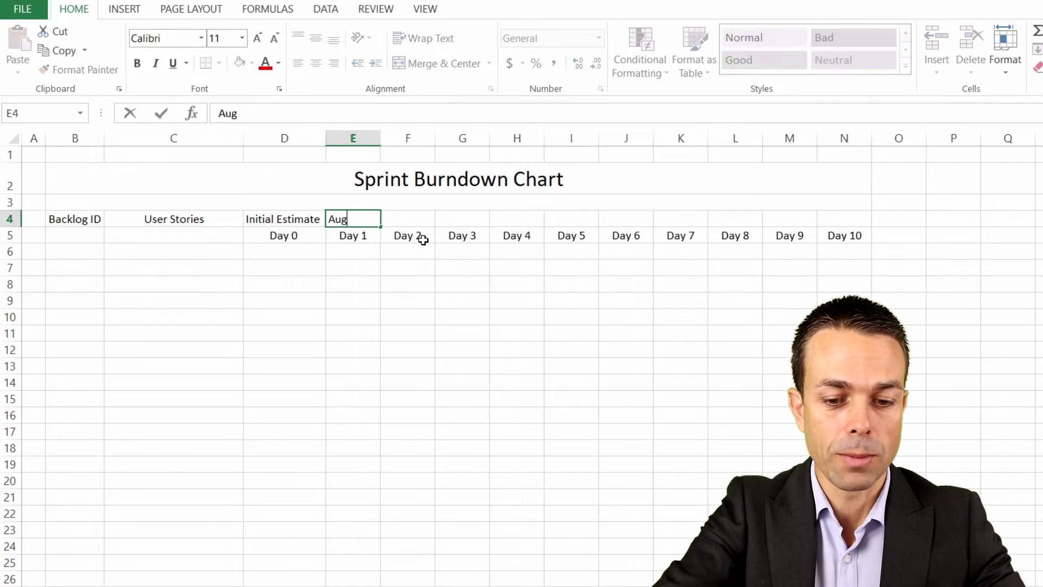
pyautogui.write('-10')
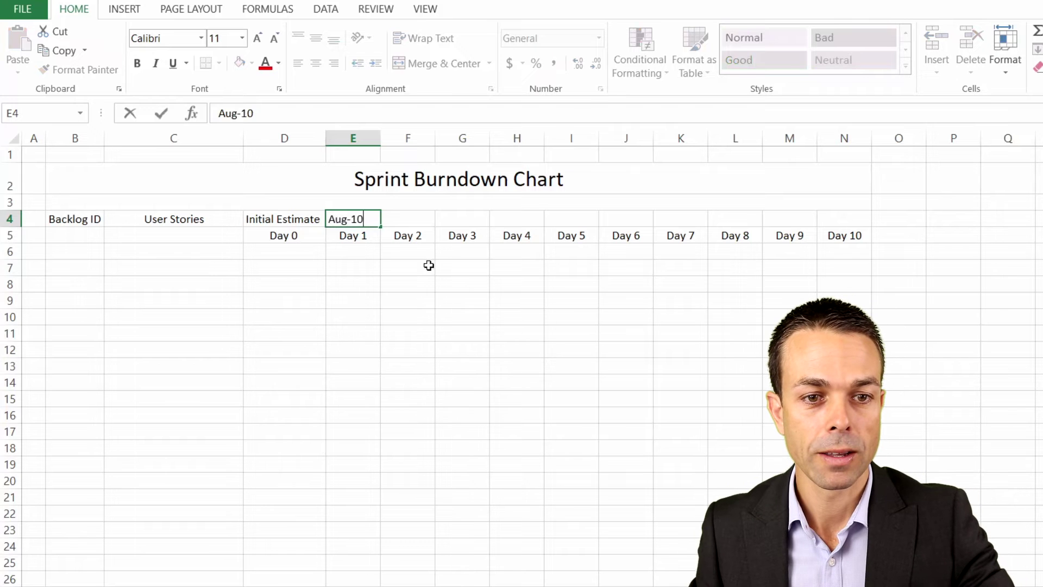
pyautogui.click(412, 271)
pyautogui.click(378, 220)
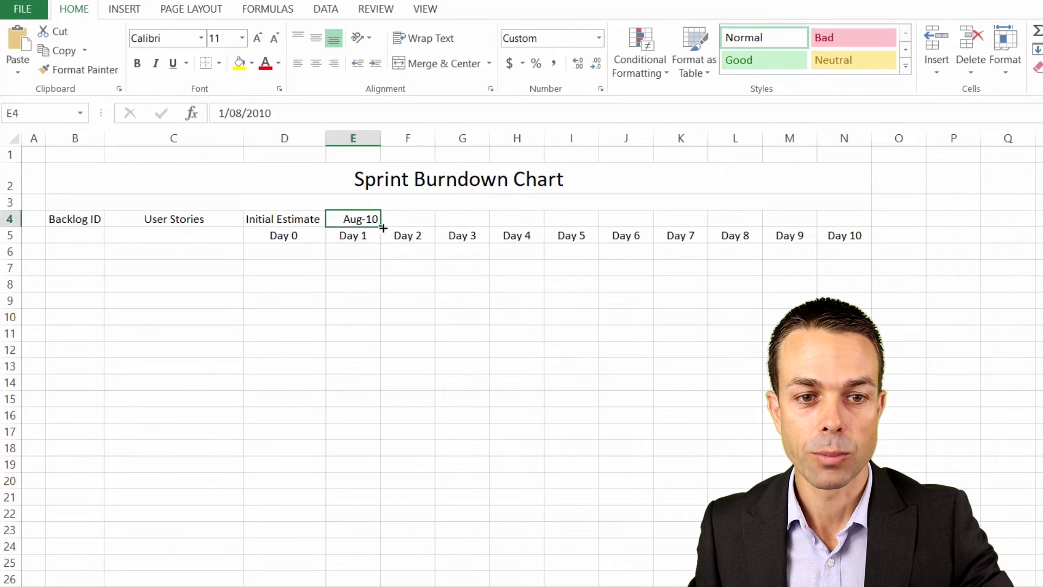
pyautogui.moveTo(383, 228)
pyautogui.mouseDown()
pyautogui.moveTo(436, 219)
pyautogui.moveTo(385, 223)
pyautogui.mouseUp()
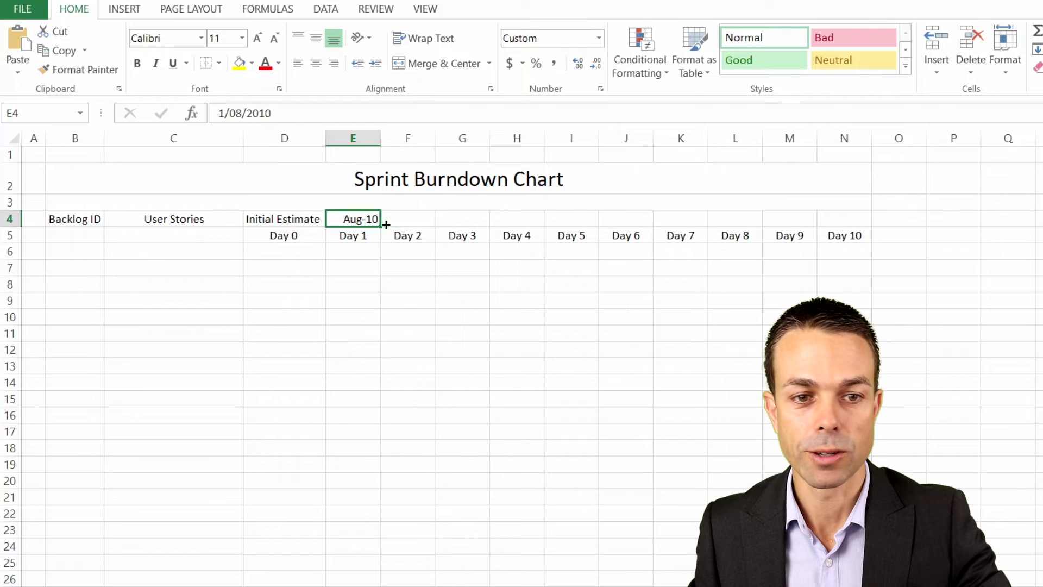
pyautogui.click(404, 284)
pyautogui.click(403, 216)
pyautogui.write('Aug')
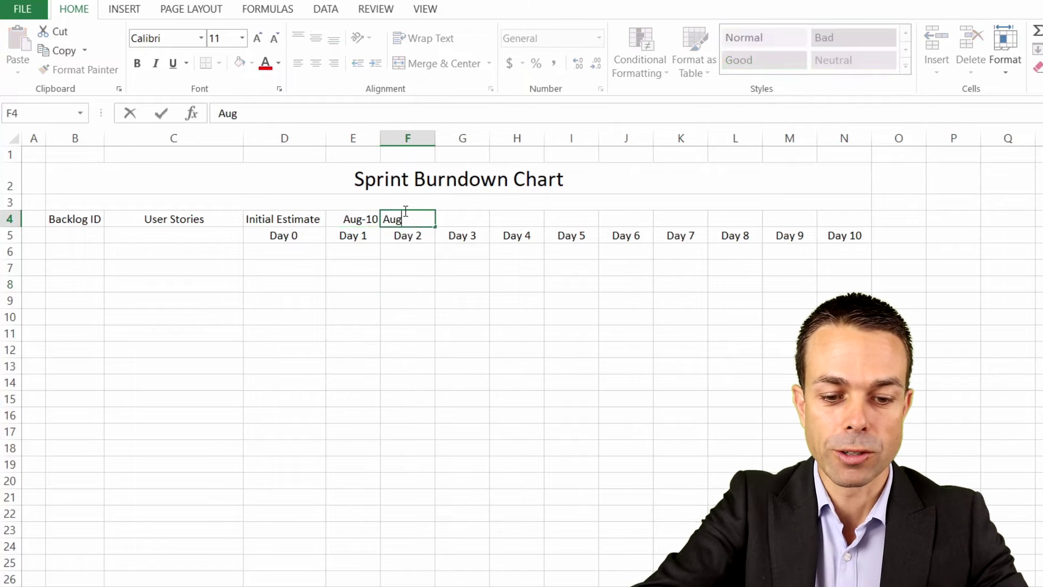
pyautogui.write('-11')
pyautogui.press('Return')
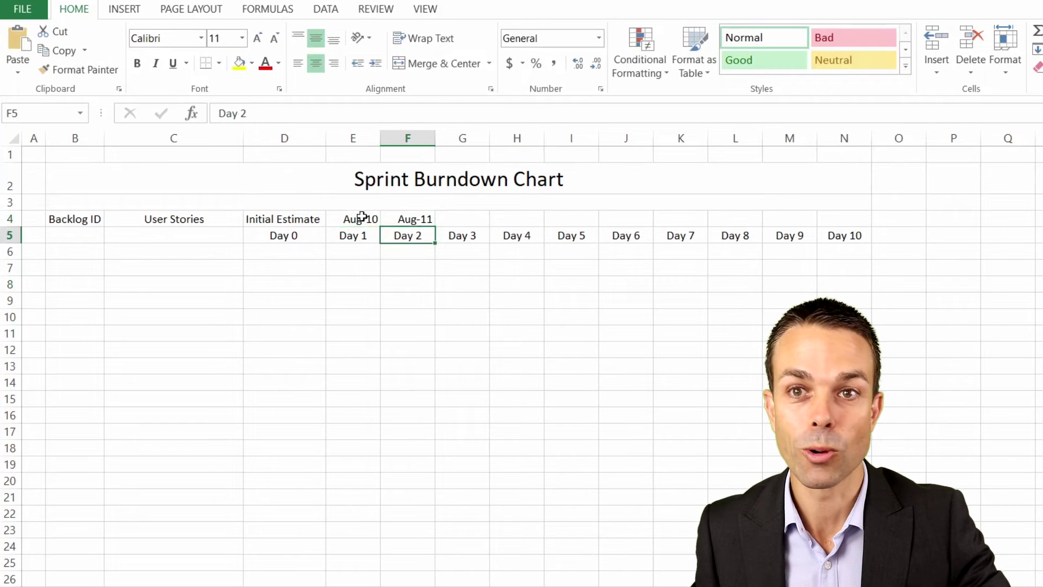
pyautogui.moveTo(361, 216); pyautogui.dragTo(575, 220)
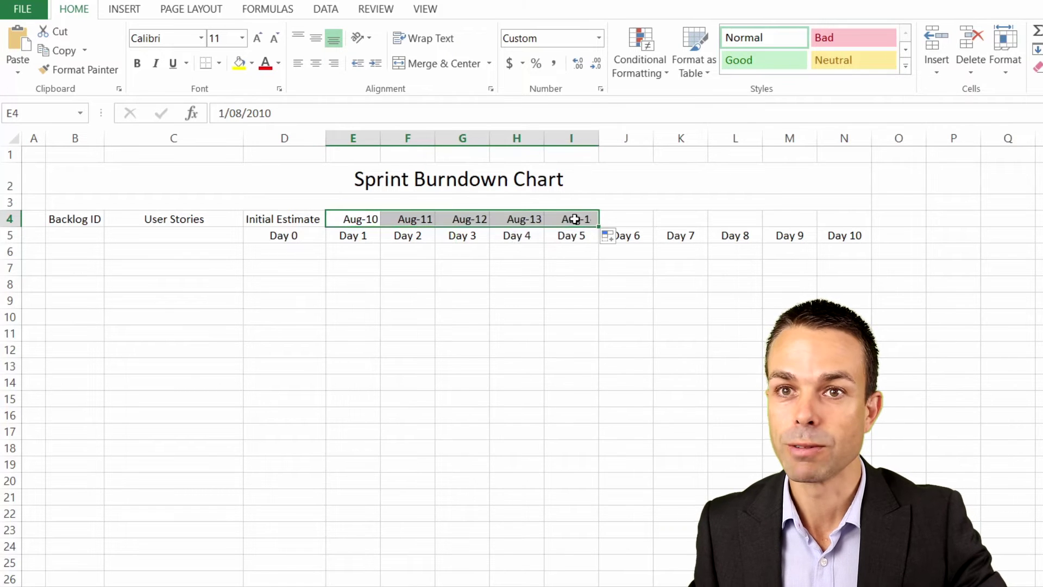
# Enter Aug-17 and Aug-18 in J4:K4, fill through Aug-21, and centre all dates E4:N4.
pyautogui.click(609, 218)
pyautogui.write('Aug-1')
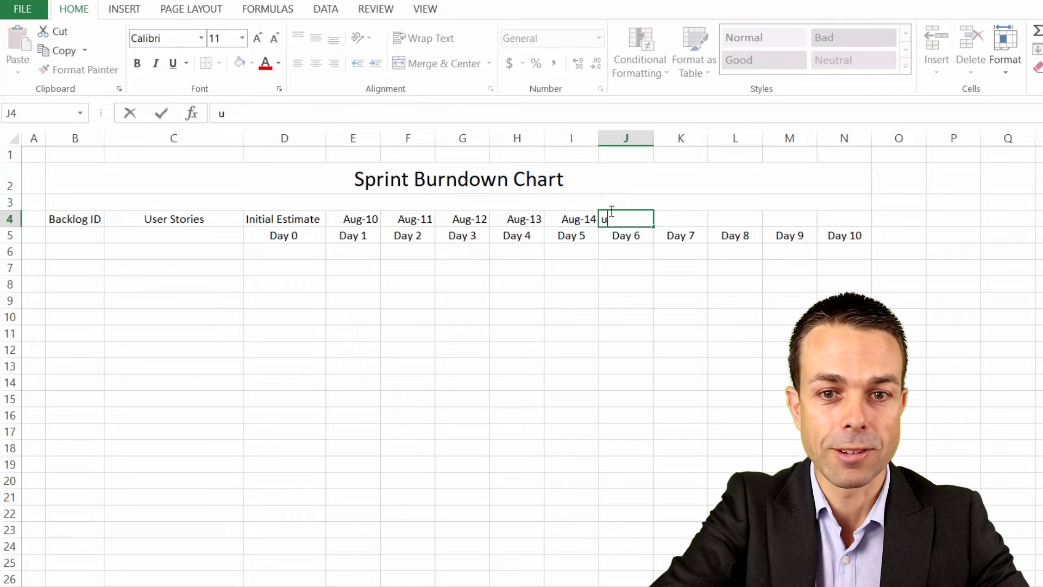
pyautogui.write('7')
pyautogui.press('Return')
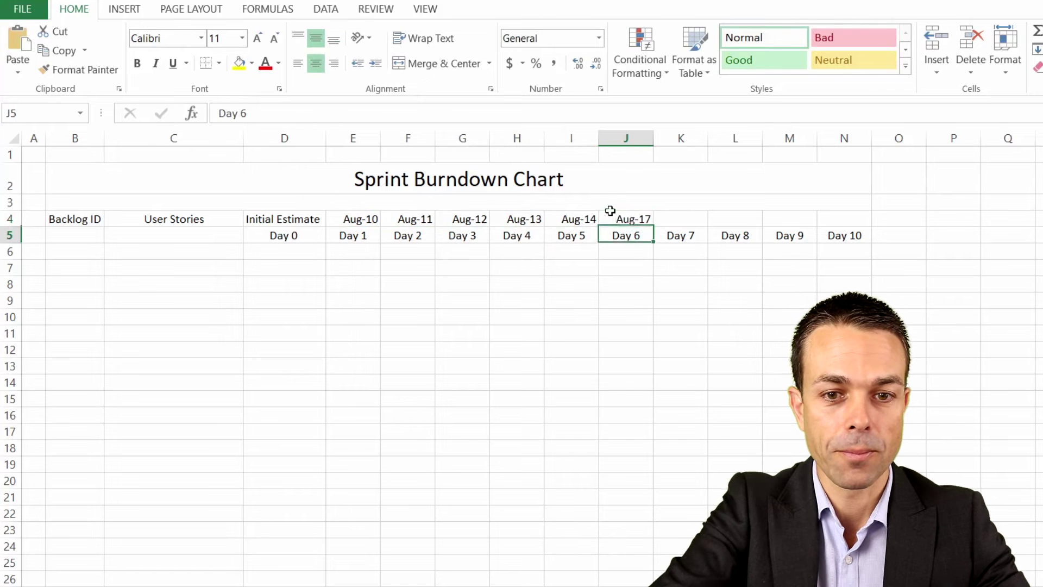
pyautogui.click(684, 214)
pyautogui.write('Aug-18')
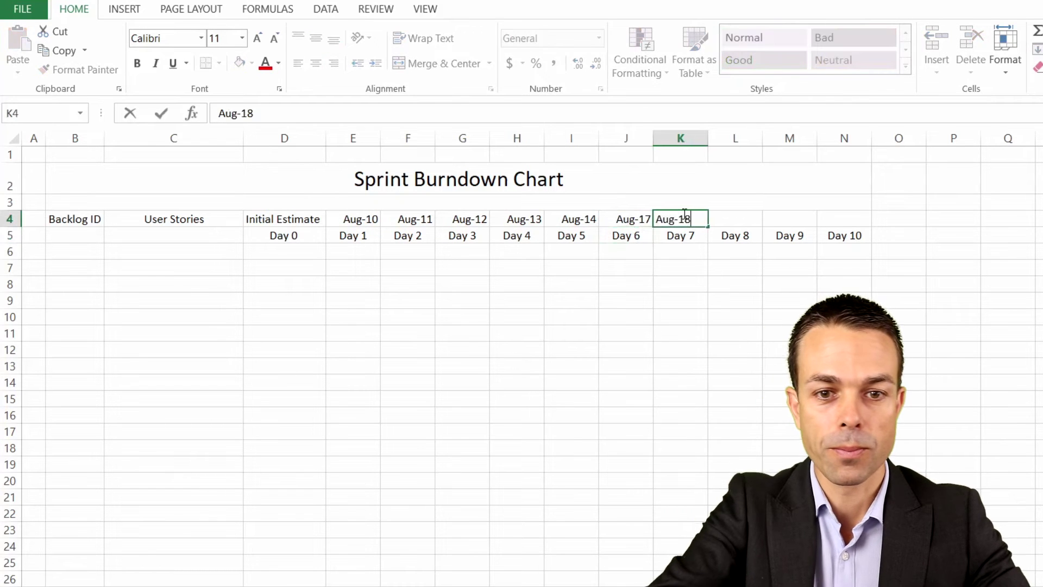
pyautogui.click(640, 282)
pyautogui.moveTo(630, 219); pyautogui.dragTo(858, 217)
pyautogui.click(801, 266)
pyautogui.moveTo(375, 216); pyautogui.dragTo(848, 215)
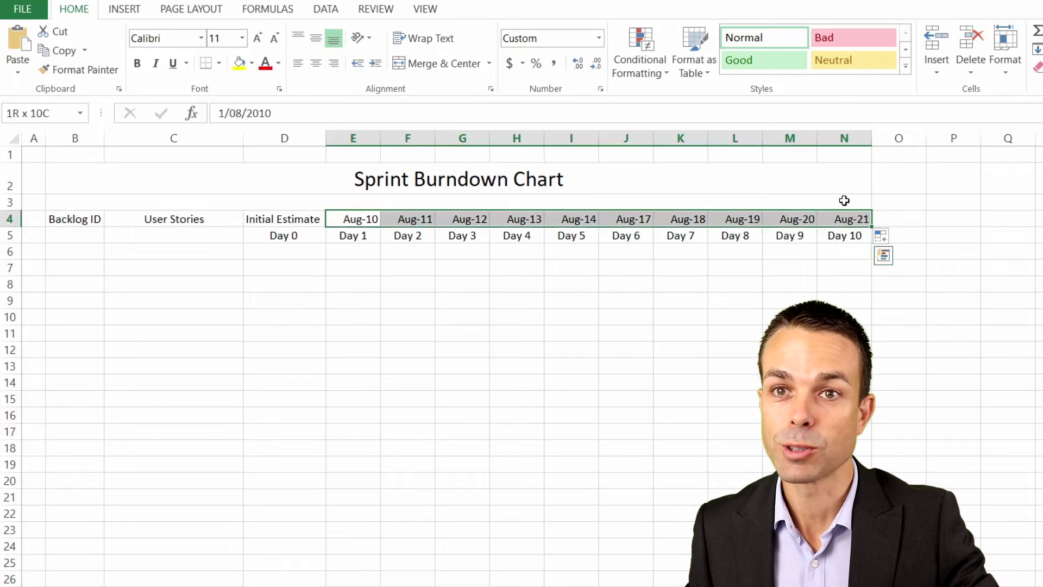
pyautogui.click(316, 63)
pyautogui.click(315, 38)
# Apply All Borders to the table range B2:N10.
pyautogui.click(76, 184)
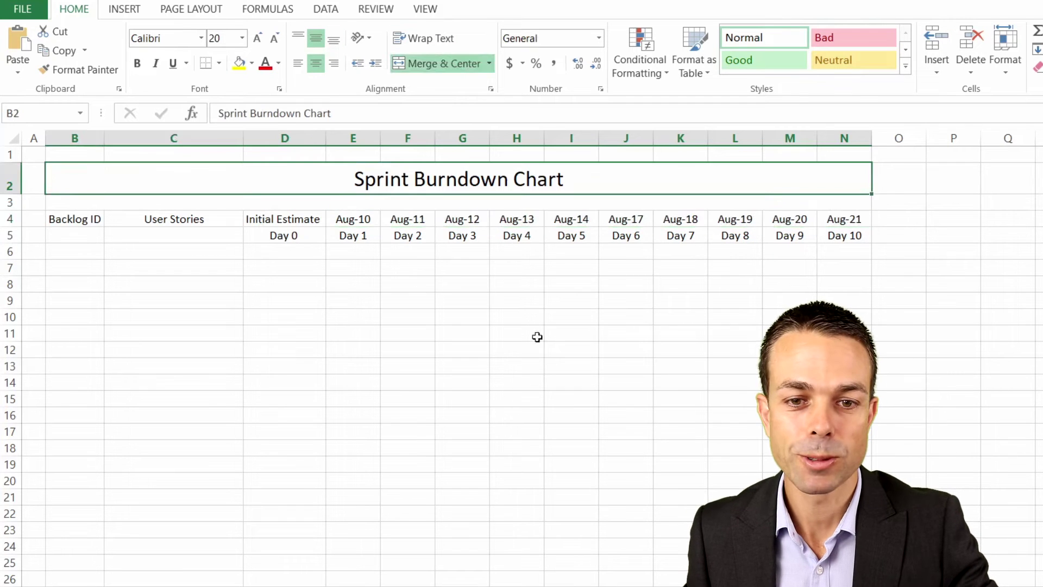
pyautogui.moveTo(76, 185); pyautogui.dragTo(285, 316)
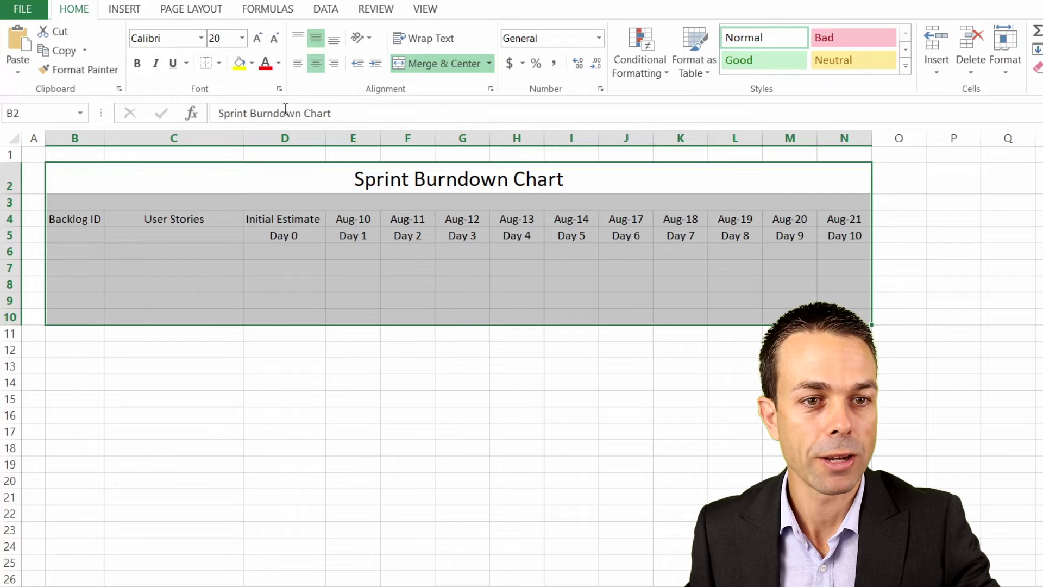
pyautogui.click(219, 63)
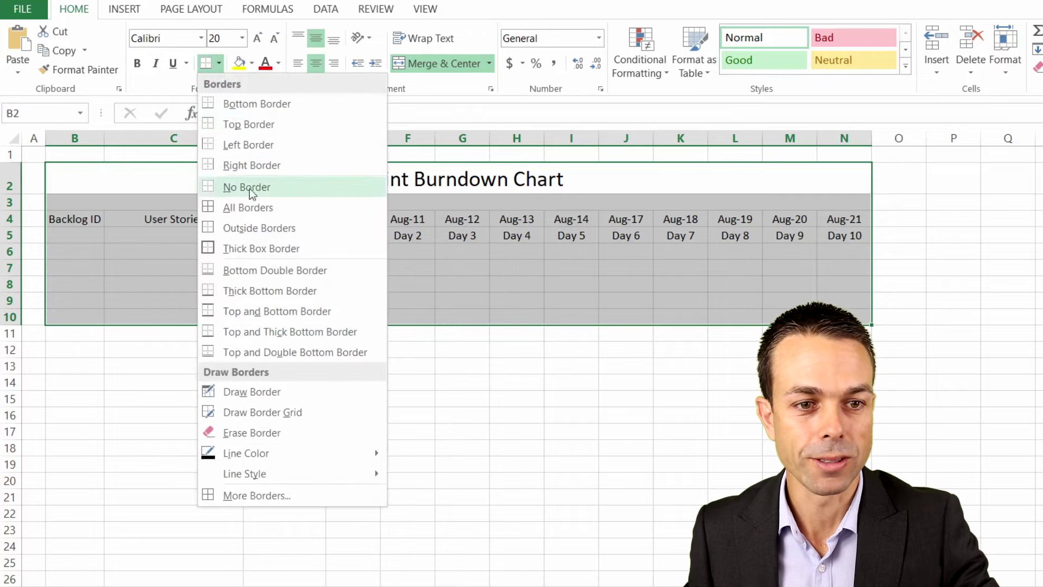
pyautogui.click(248, 207)
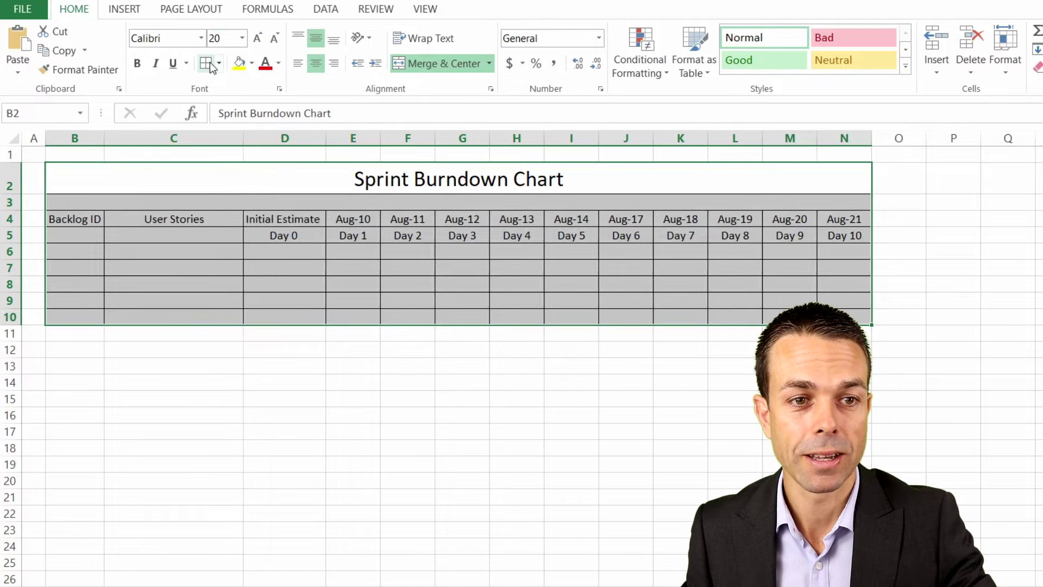
pyautogui.click(74, 333)
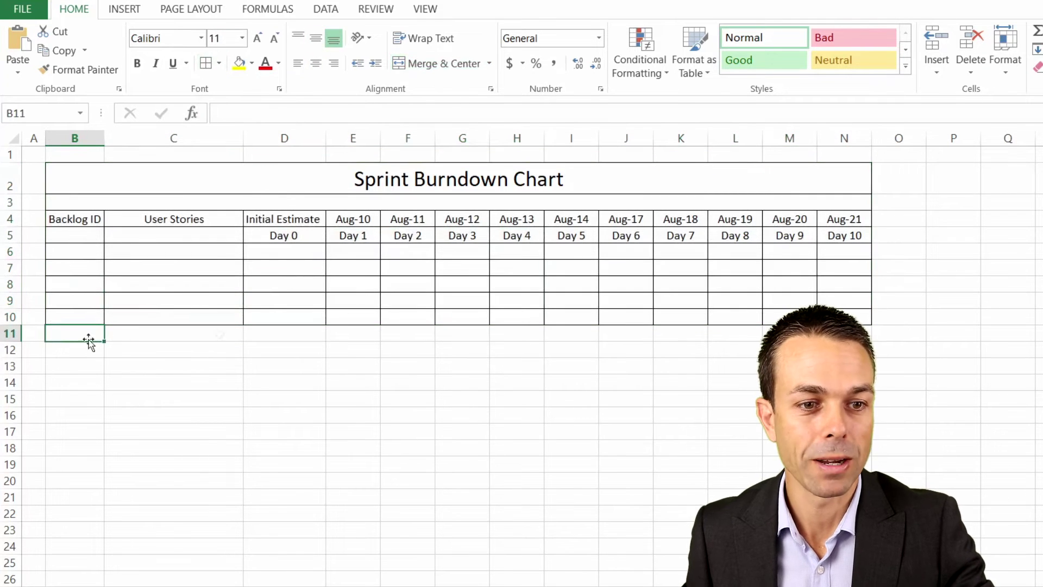
# Merge B11:C11 and B12:C12, labelling them Remaining Effort and Ideal Trend.
pyautogui.keyDown('shift'); pyautogui.click(218, 333); pyautogui.keyUp('shift')
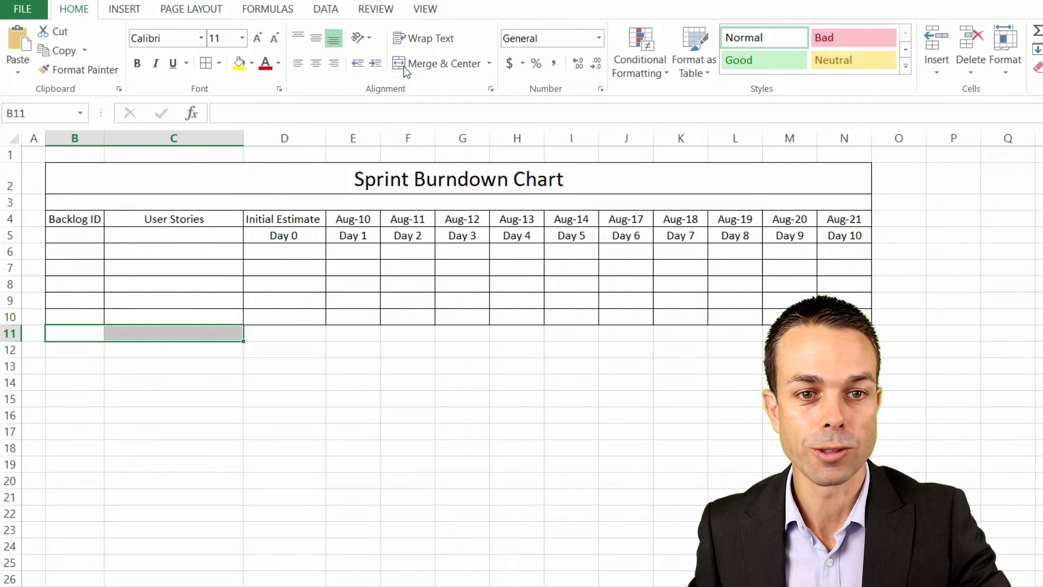
pyautogui.click(438, 64)
pyautogui.write('Re')
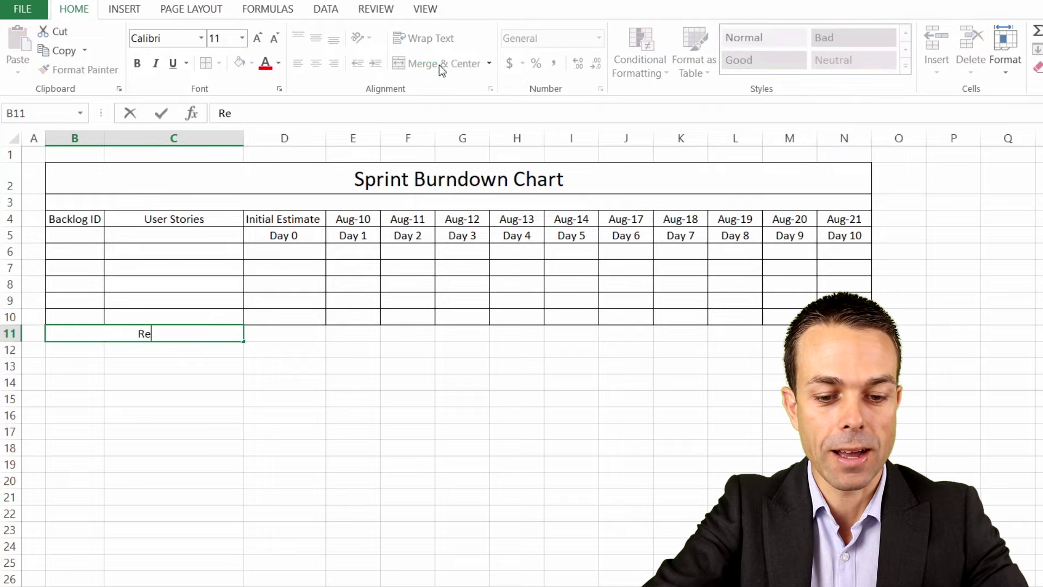
pyautogui.write('maining Effort')
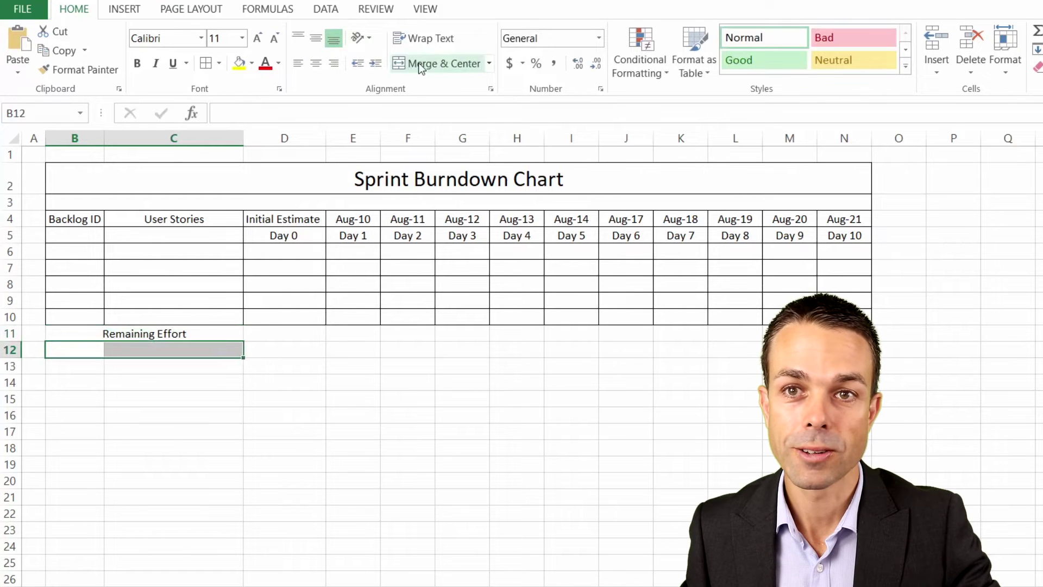
pyautogui.click(421, 65)
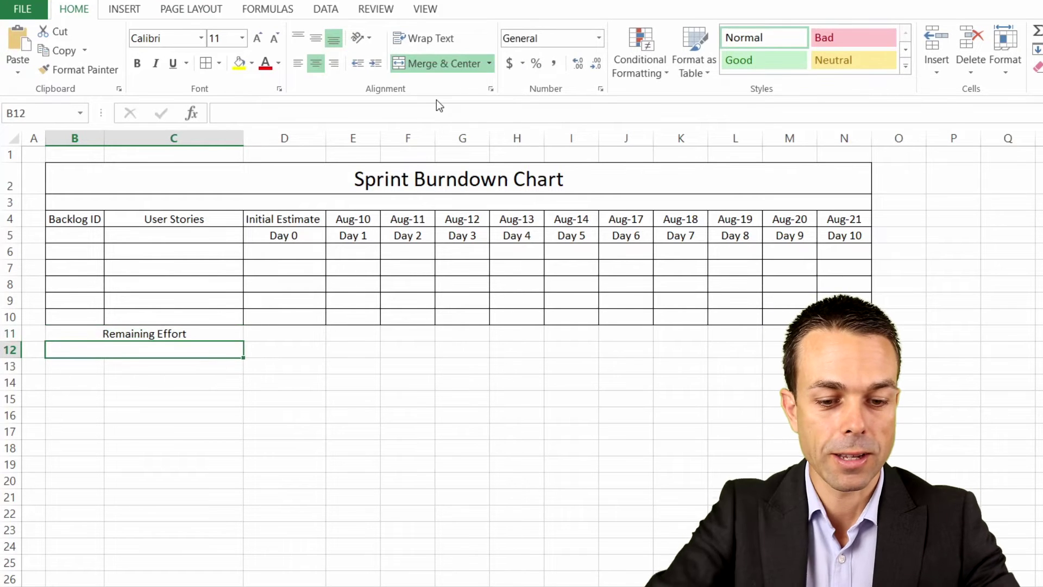
pyautogui.write('Ideal Trend')
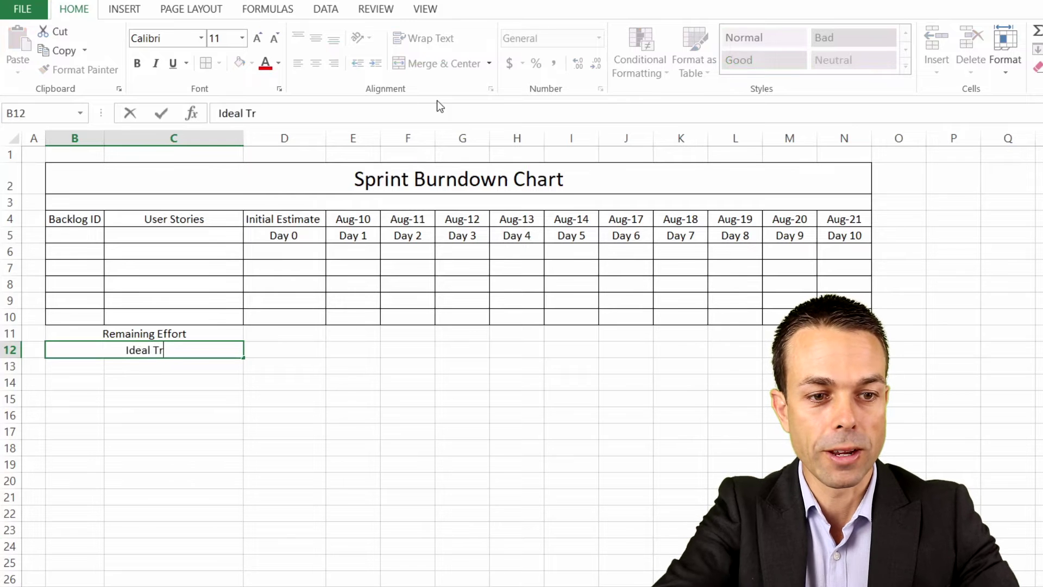
pyautogui.press('Tab')
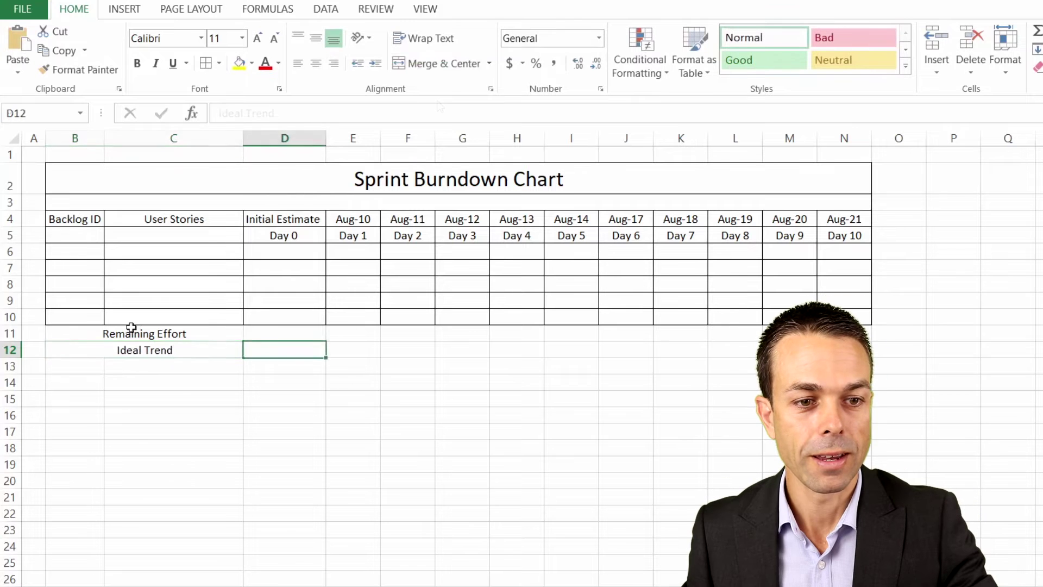
# Give rows 11–12 (B11:N12) a thick outline border.
pyautogui.click(131, 327)
pyautogui.click(204, 351)
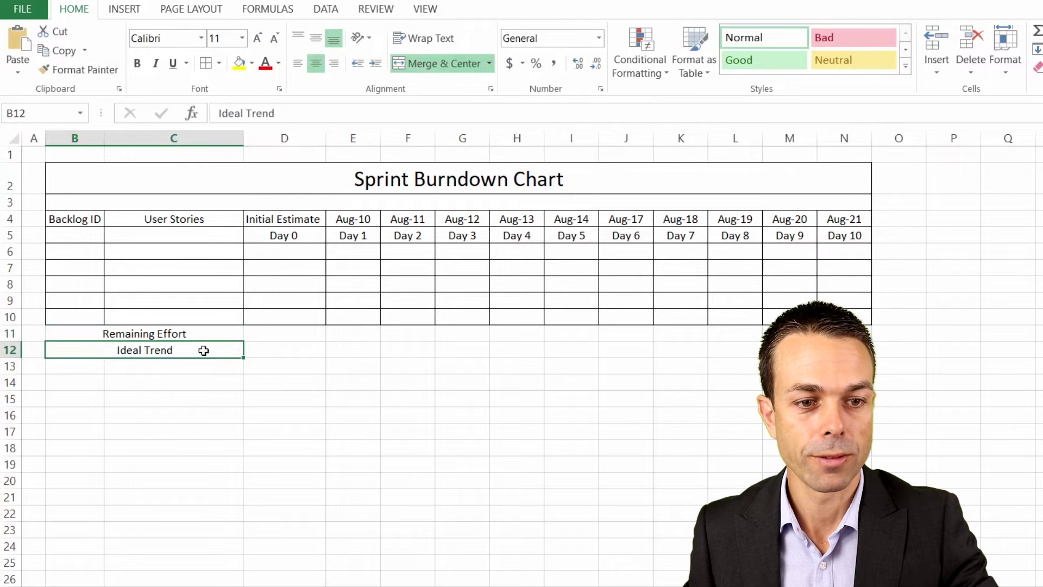
pyautogui.click(227, 336)
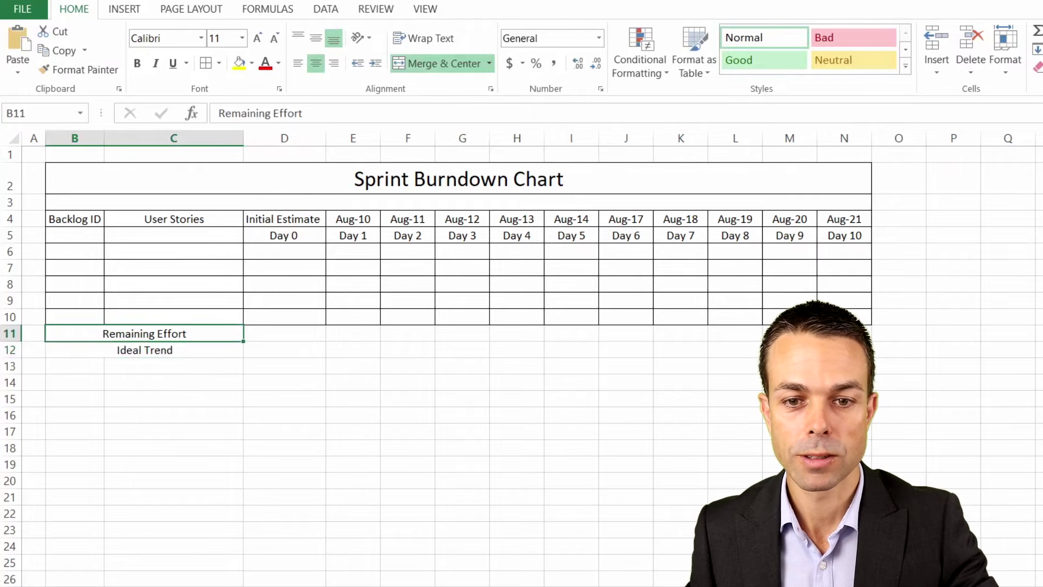
pyautogui.keyDown('shift'); pyautogui.click(844, 349); pyautogui.keyUp('shift')
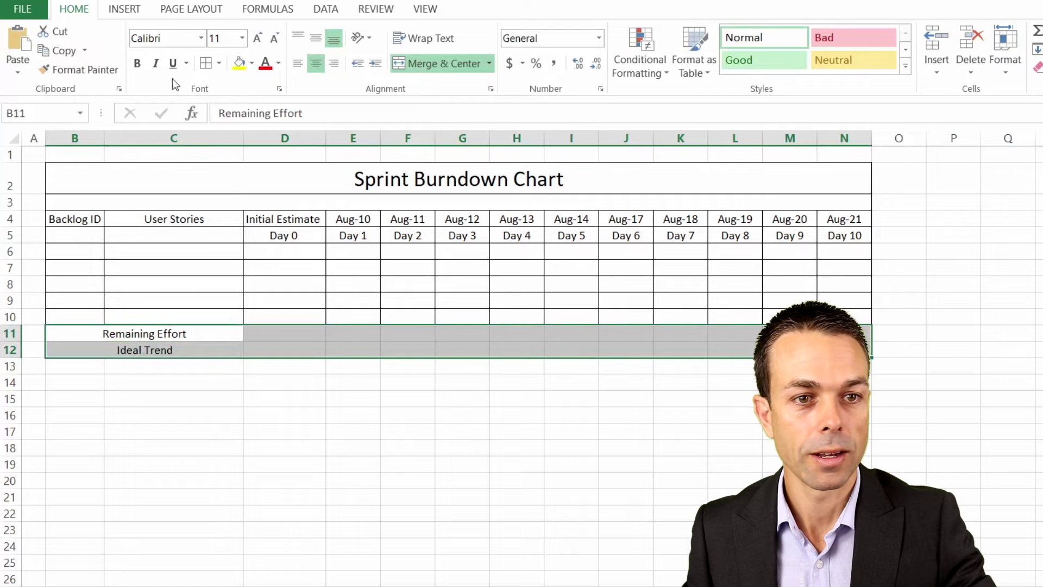
pyautogui.click(338, 414)
pyautogui.click(97, 331)
pyautogui.keyDown('shift'); pyautogui.click(844, 349); pyautogui.keyUp('shift')
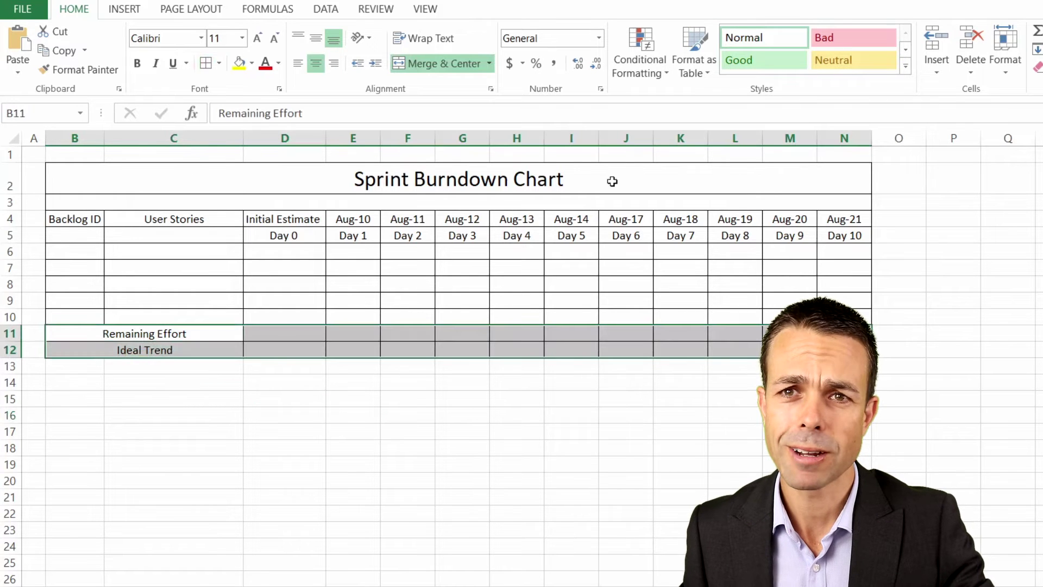
pyautogui.click(217, 66)
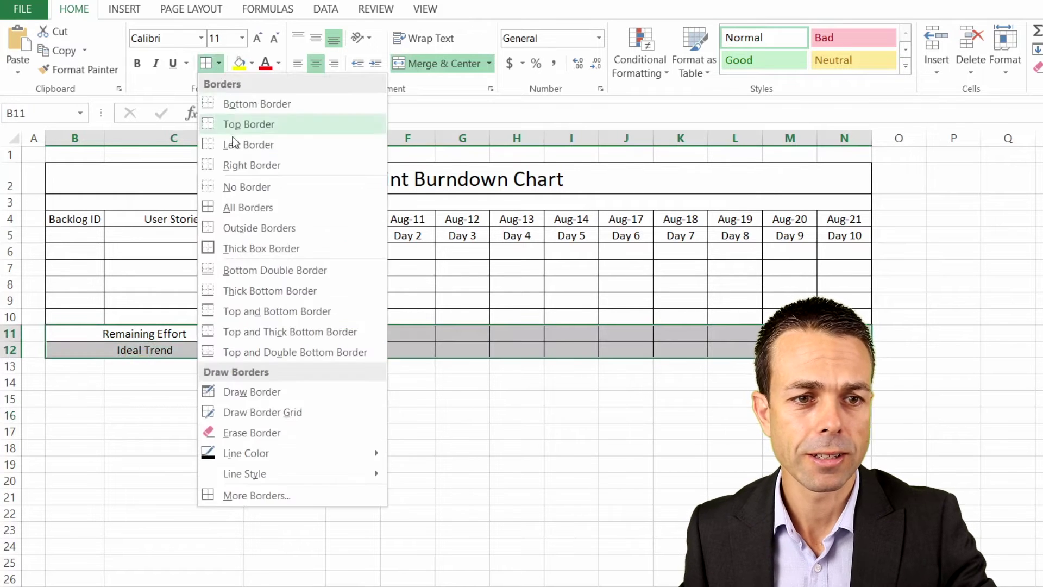
pyautogui.click(244, 249)
# Apply a thick box border around the task grid B4:N10.
pyautogui.click(72, 218)
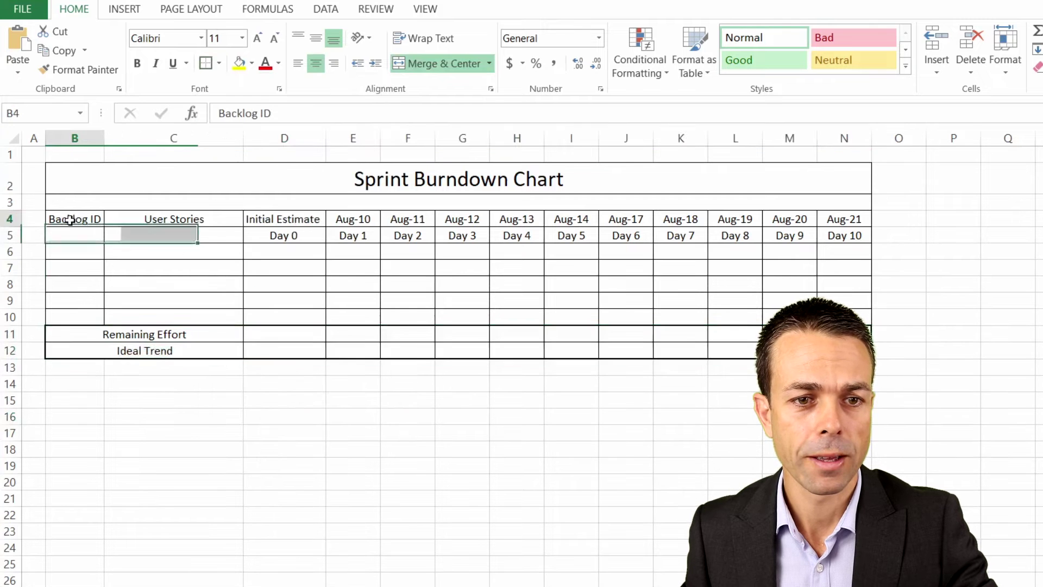
pyautogui.moveTo(71, 217); pyautogui.dragTo(844, 316)
pyautogui.click(206, 63)
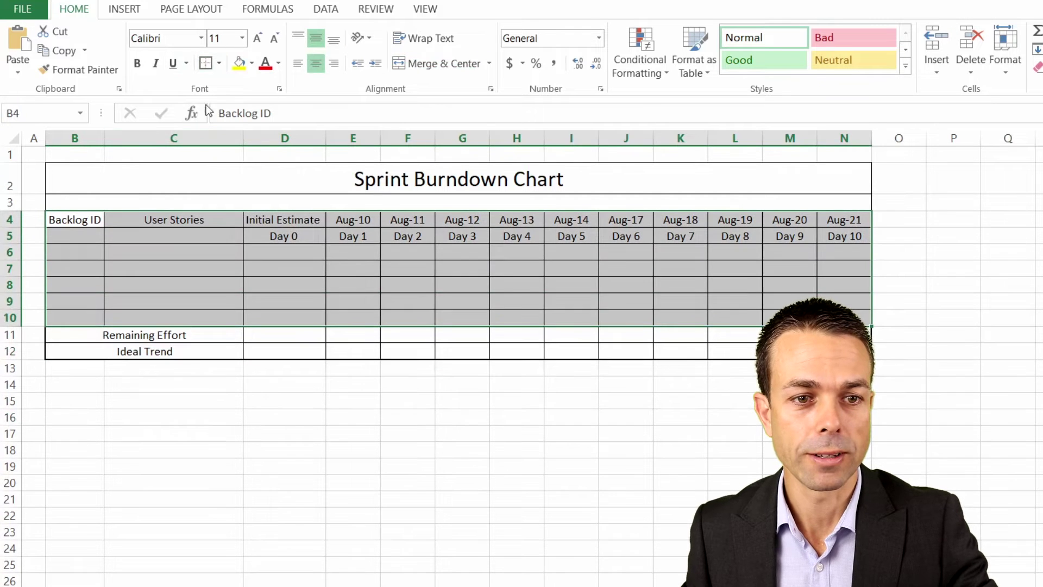
pyautogui.click(103, 166)
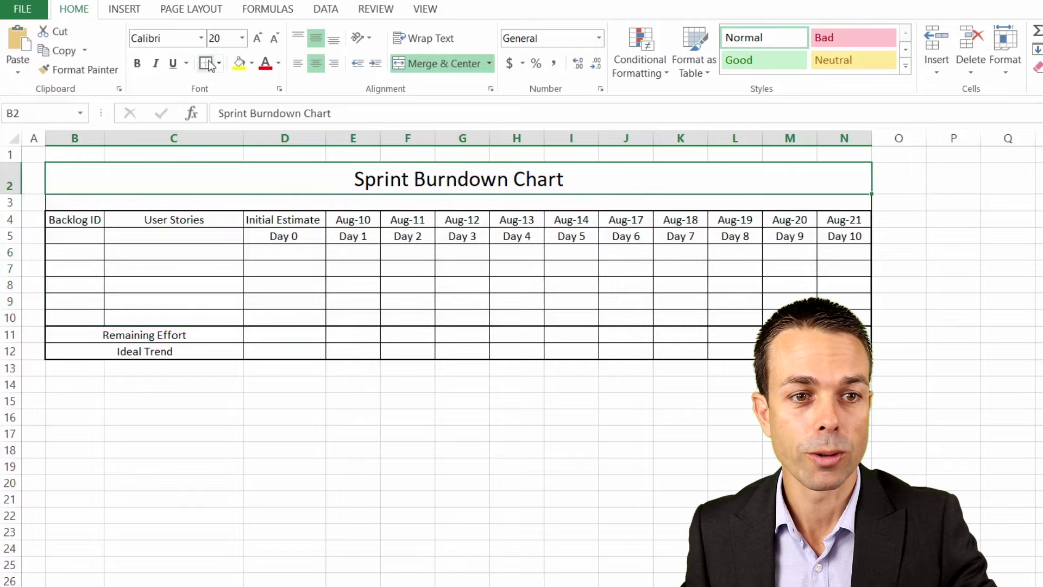
pyautogui.click(407, 285)
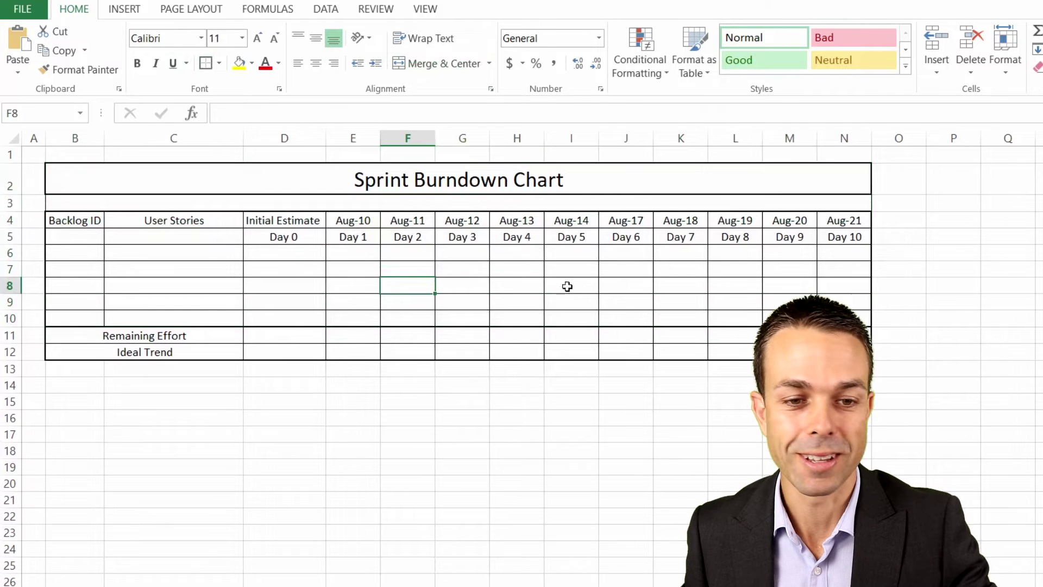
pyautogui.press('Left')
pyautogui.press('Left')
pyautogui.press('Left')
pyautogui.press('Up')
pyautogui.press('Up')
pyautogui.press('Up')
pyautogui.press('Up')
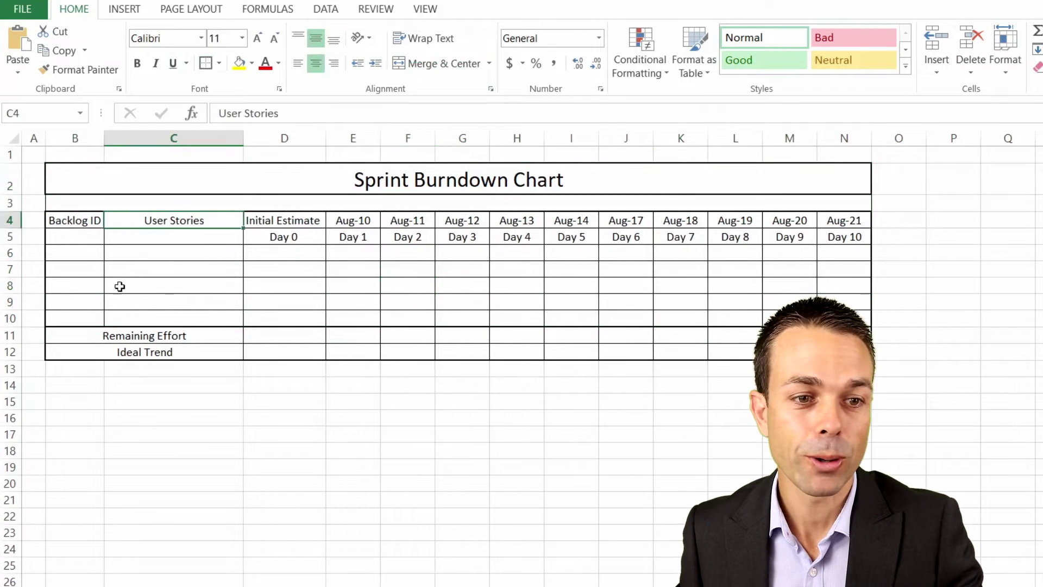
# Enter backlog IDs 123, 124, 125 and 126 in B6:B9.
pyautogui.click(78, 238)
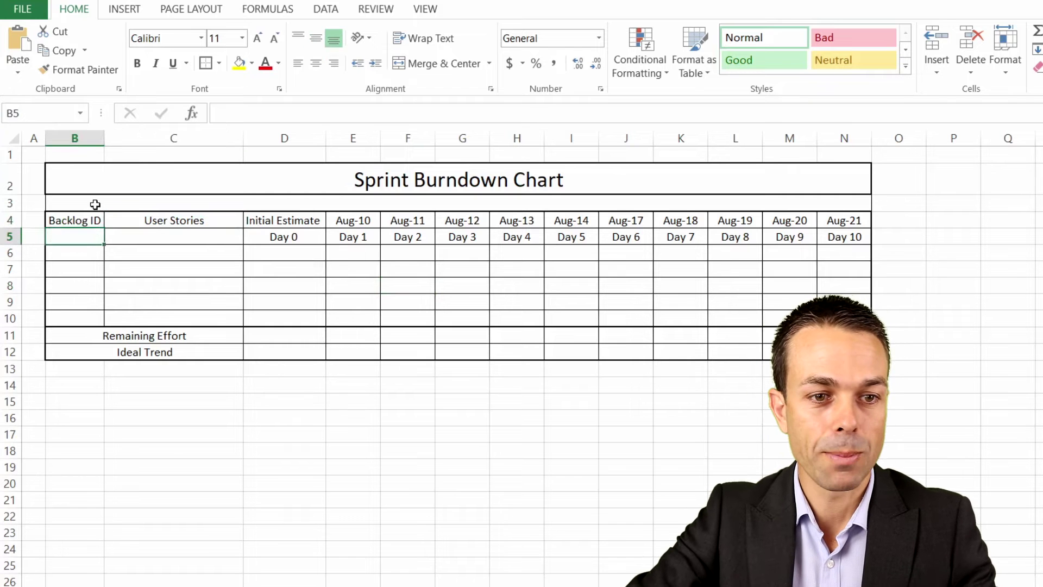
pyautogui.press('Down')
pyautogui.write('123')
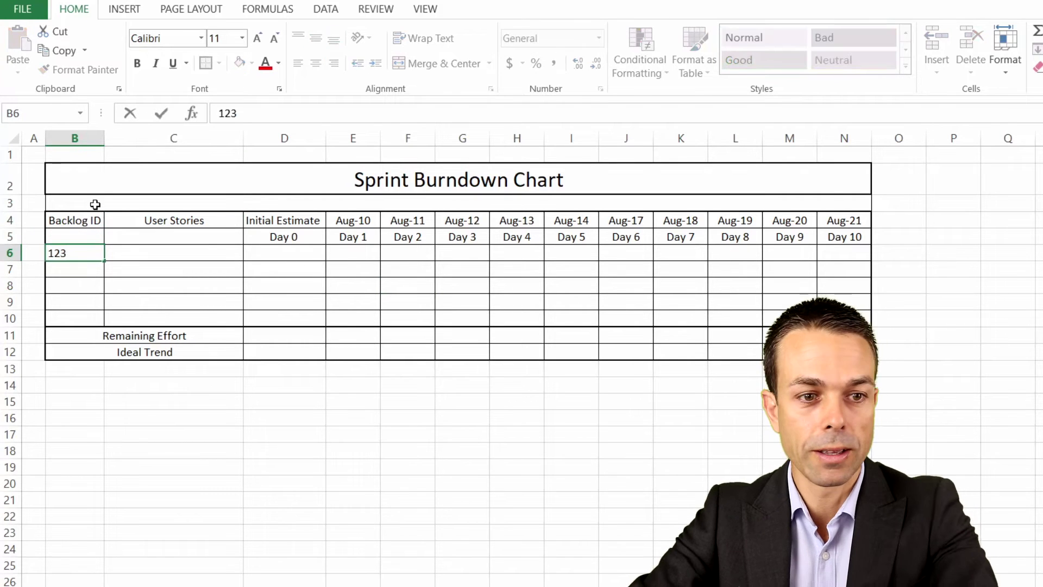
pyautogui.press('Return')
pyautogui.write('124')
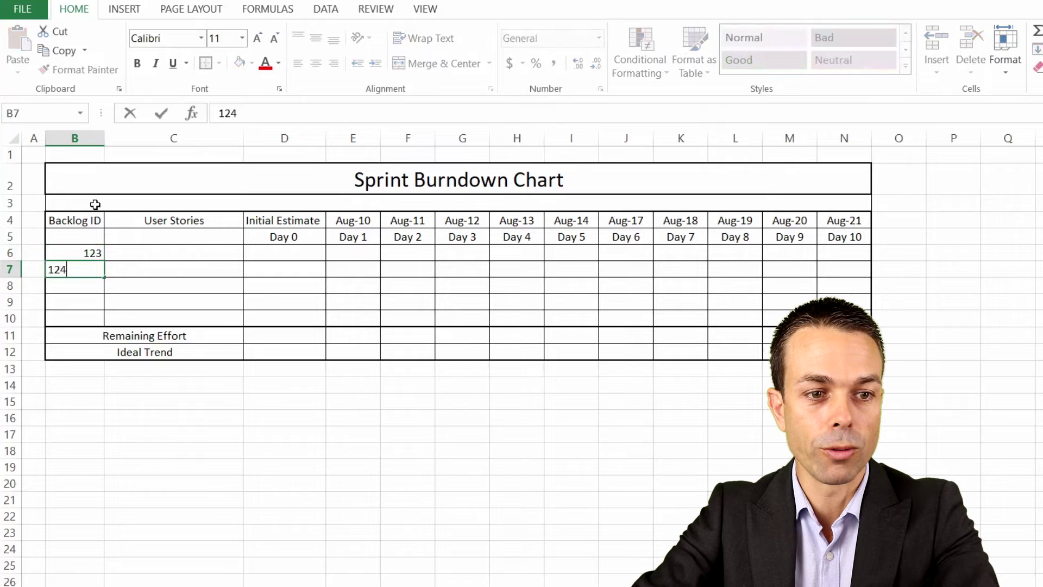
pyautogui.press('Return')
pyautogui.write('125')
pyautogui.press('Return')
pyautogui.write('126')
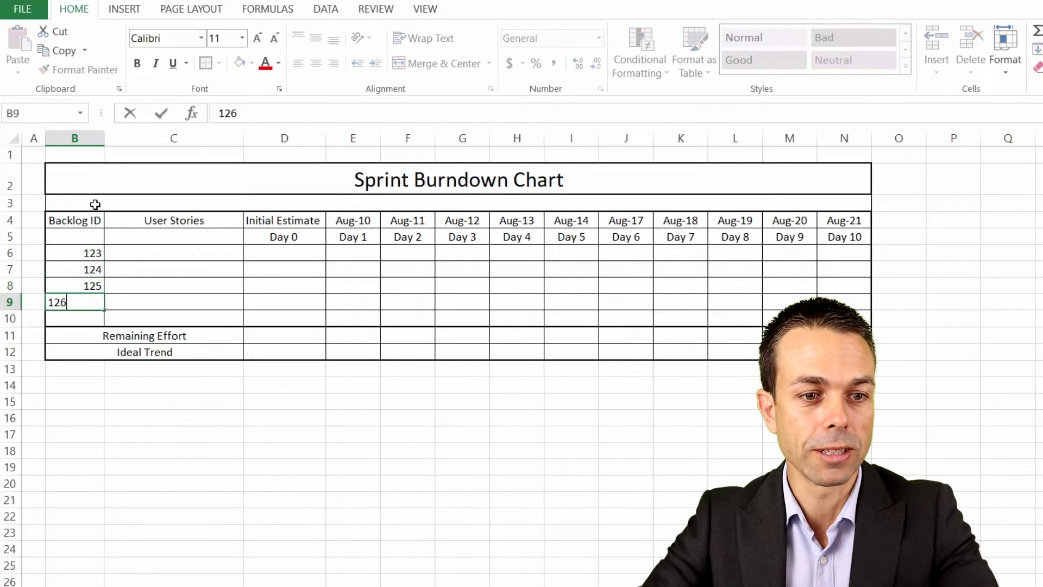
pyautogui.click(186, 254)
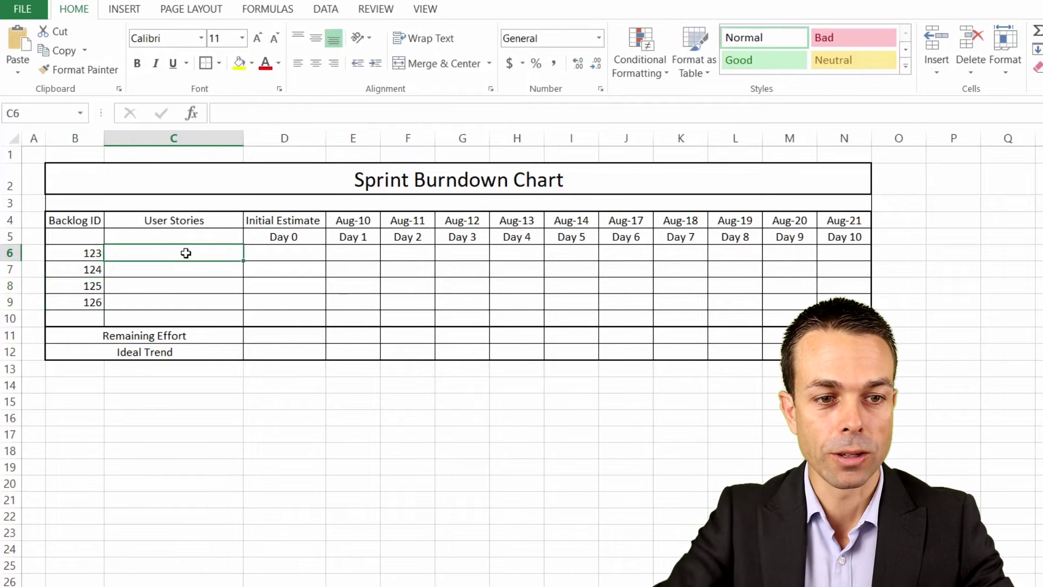
# Add Feature 1 and Feature 2, and merge the User Stories and Backlog ID headers over rows 4–5.
pyautogui.write('F')
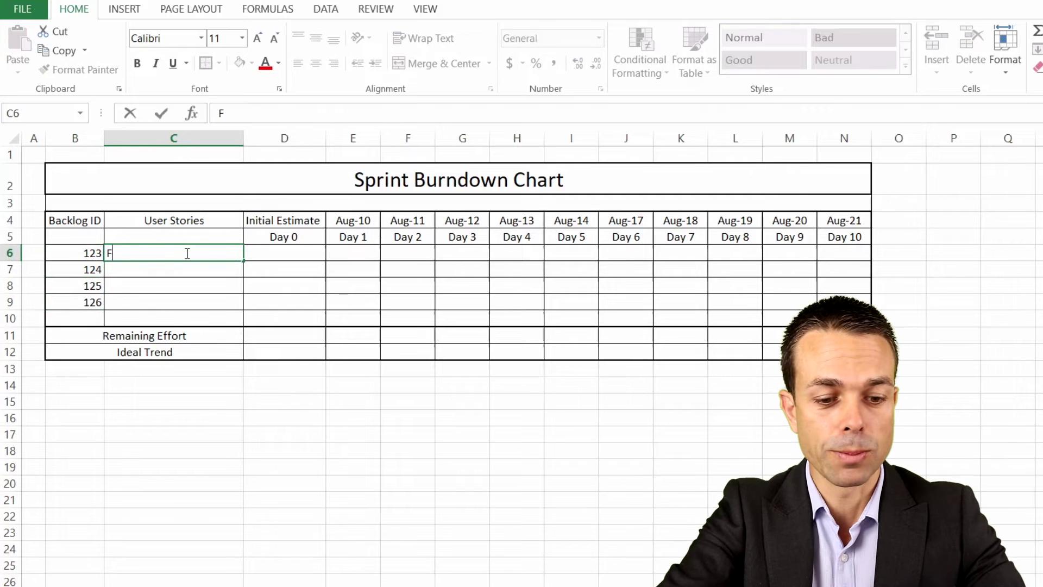
pyautogui.write('eature 1')
pyautogui.press('Return')
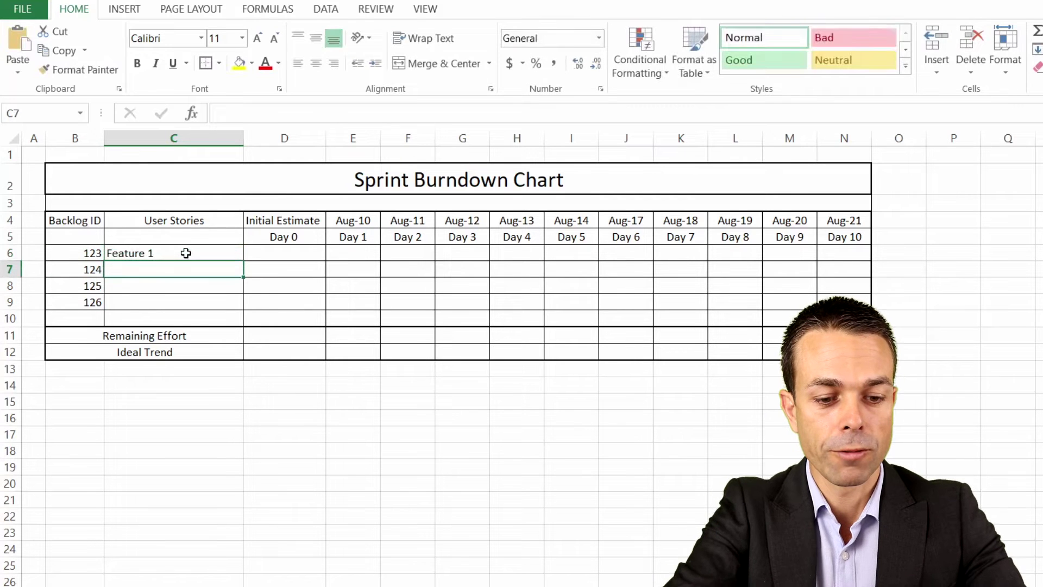
pyautogui.write('Feature 2')
pyautogui.press('Return')
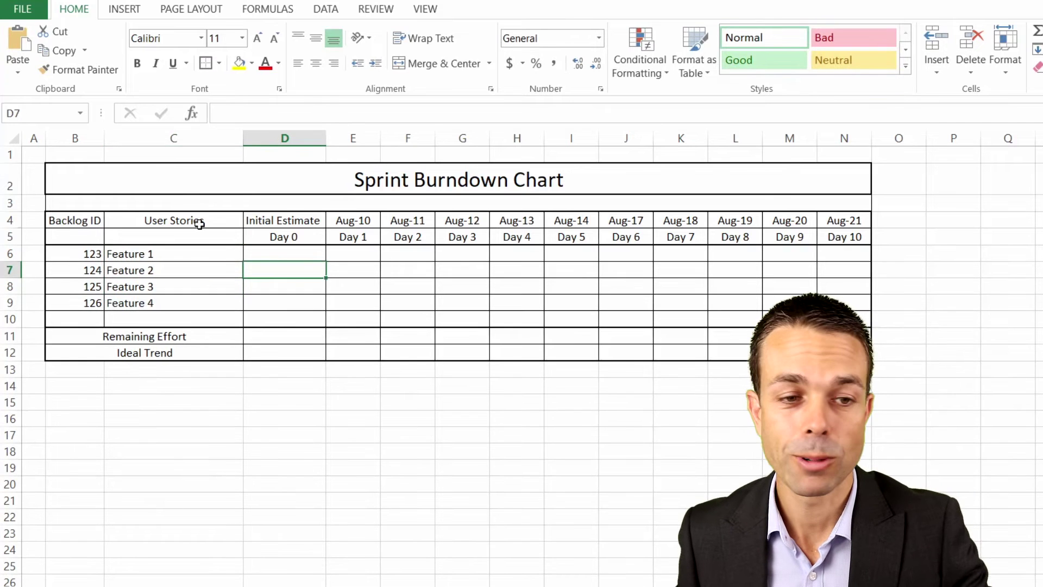
pyautogui.moveTo(200, 224); pyautogui.dragTo(203, 235)
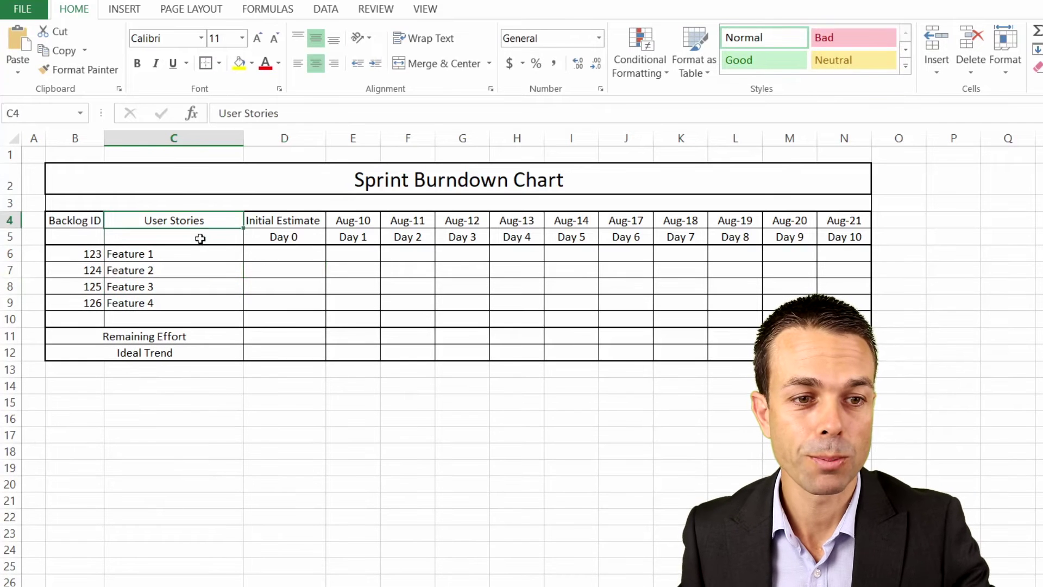
pyautogui.click(449, 63)
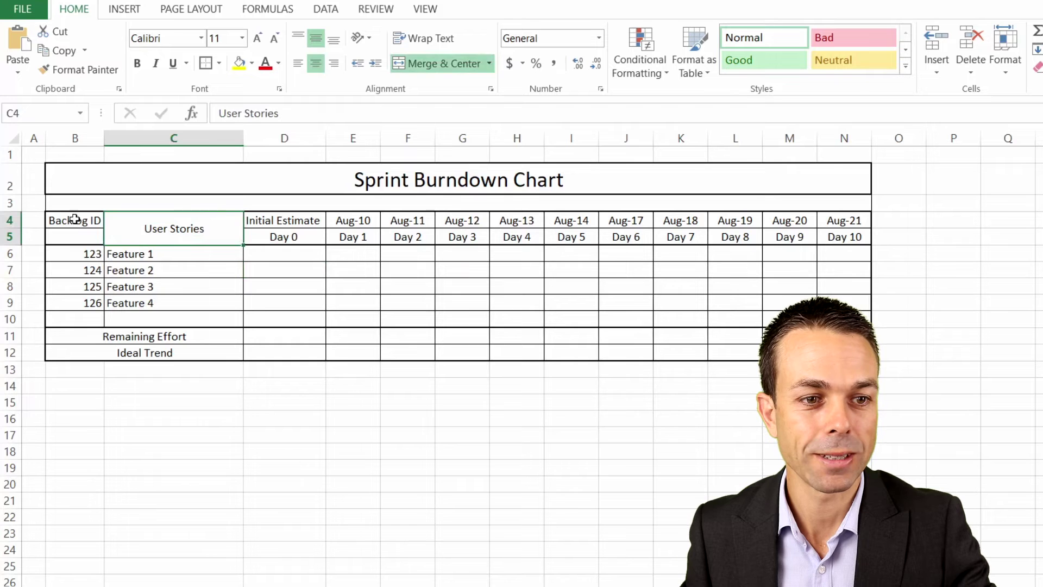
pyautogui.moveTo(77, 224); pyautogui.dragTo(84, 236)
pyautogui.click(438, 57)
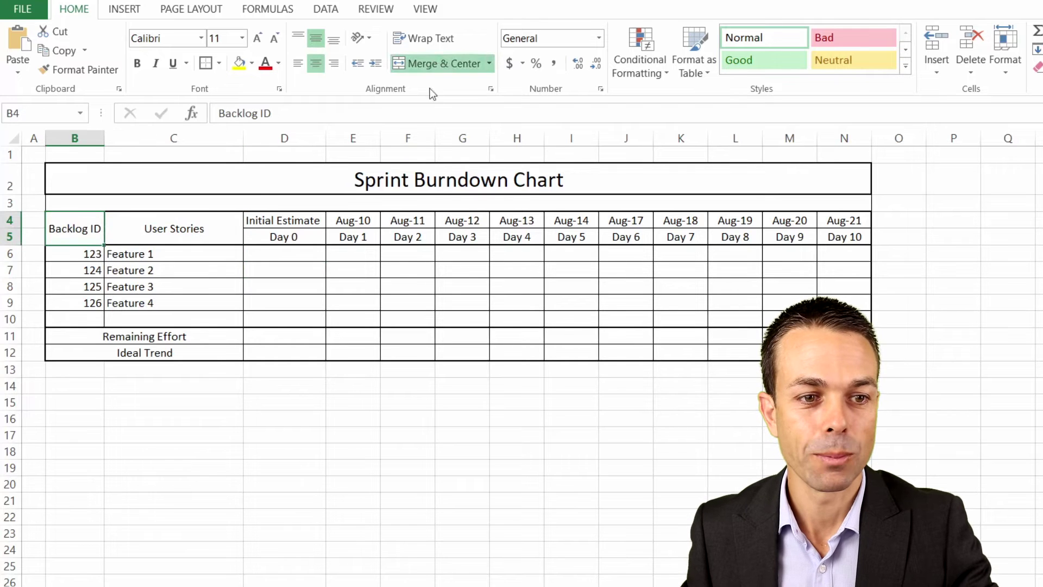
pyautogui.click(267, 285)
pyautogui.click(287, 220)
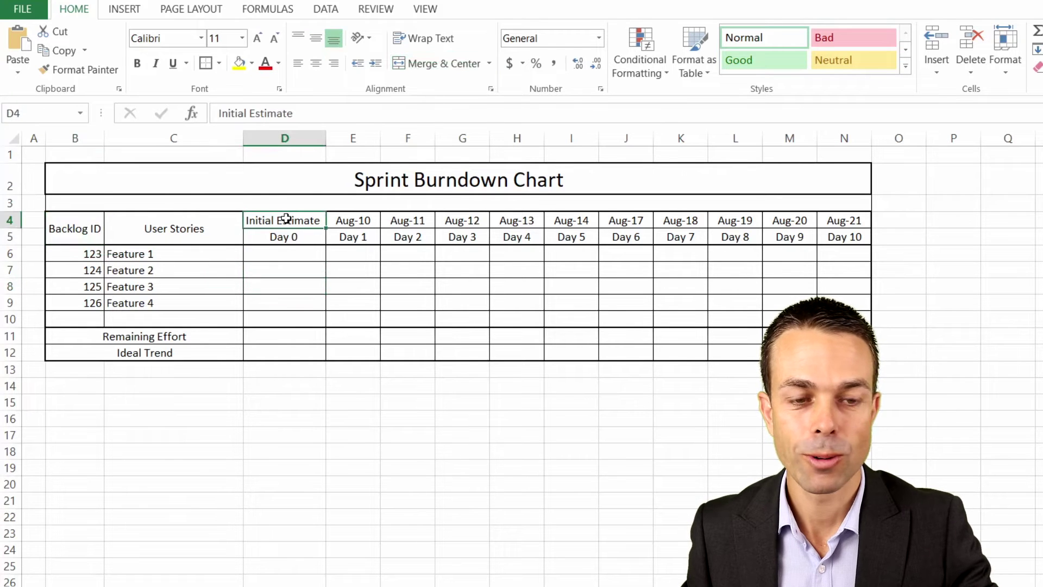
pyautogui.click(301, 253)
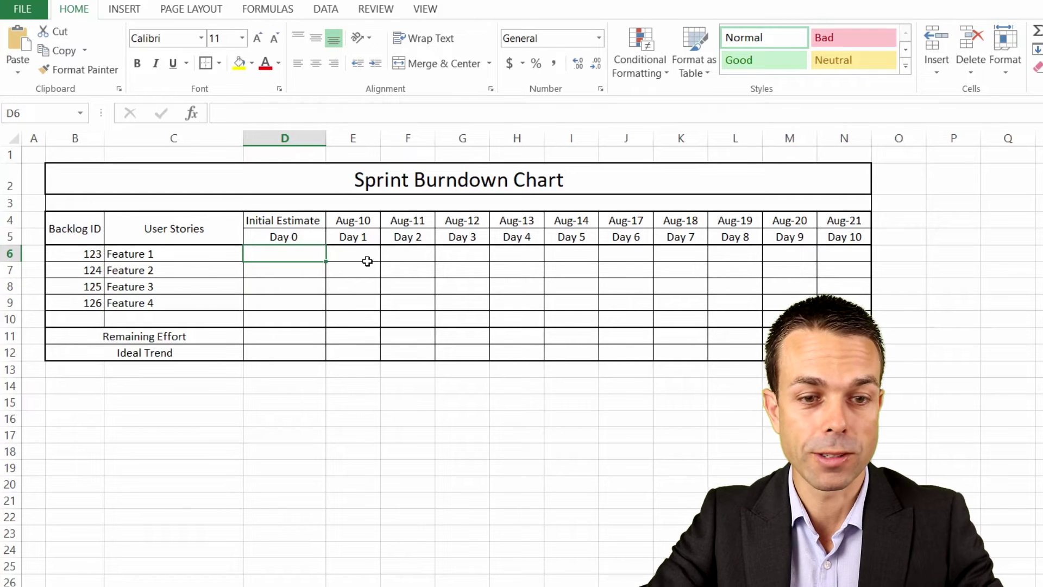
# Enter initial estimates 2, 3, 4 and 5 in D6:D9.
pyautogui.write('2')
pyautogui.press('Return')
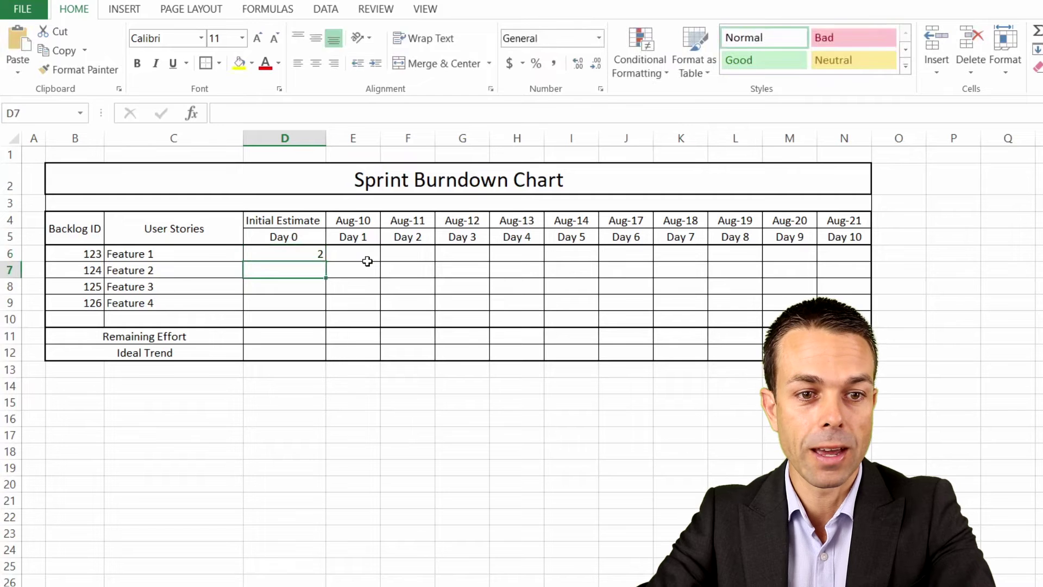
pyautogui.write('2')
pyautogui.press('BackSpace')
pyautogui.write('3')
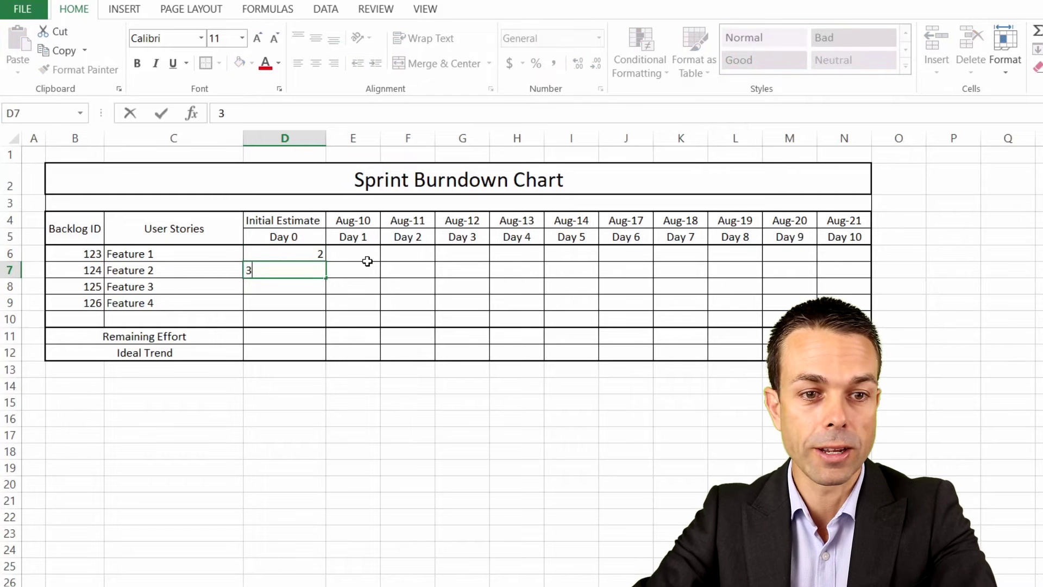
pyautogui.press('Return')
pyautogui.write('4')
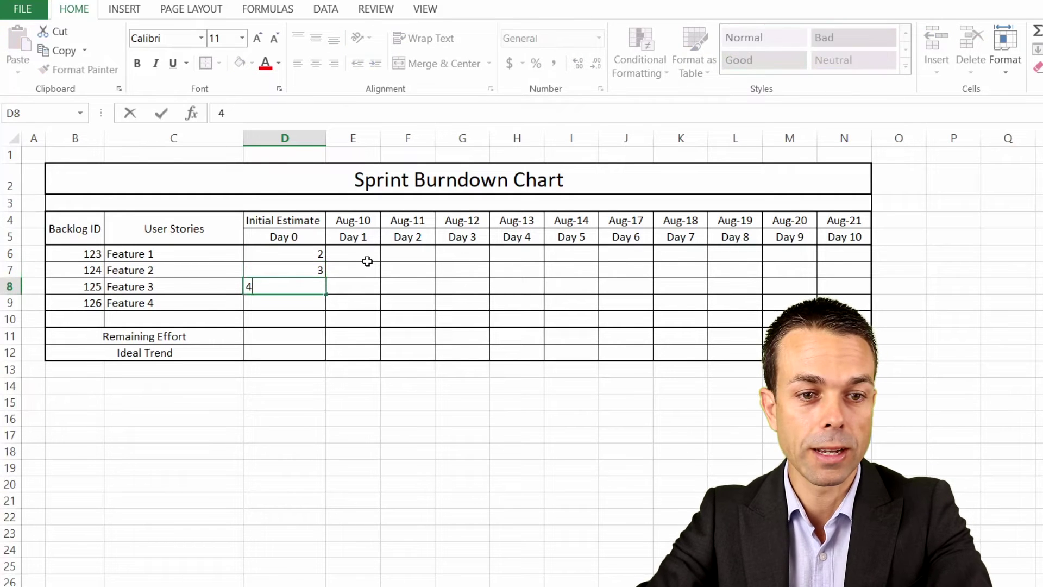
pyautogui.press('Return')
pyautogui.write('5')
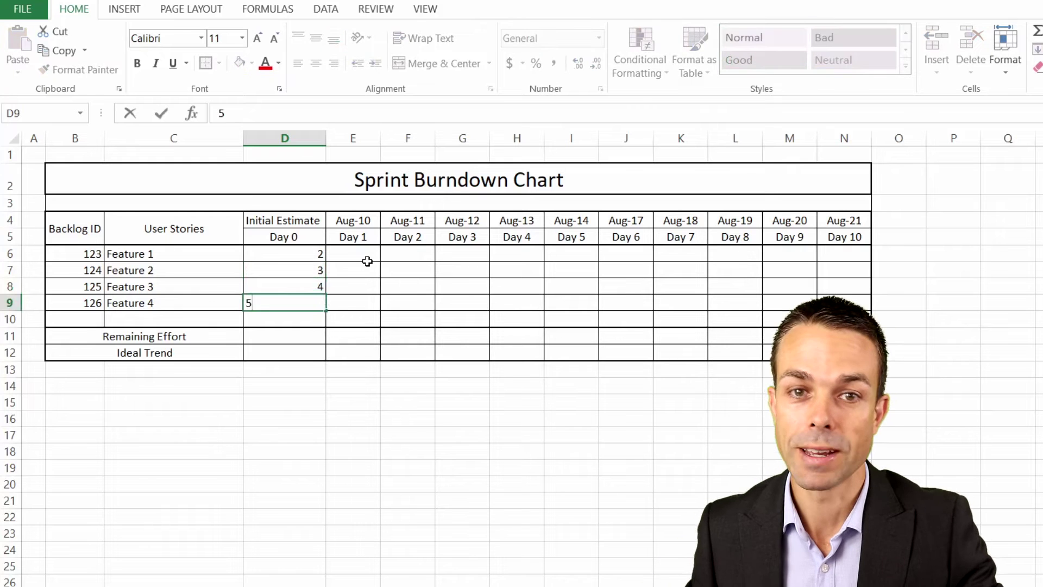
pyautogui.click(405, 309)
# Centre cells D6:N10 and D11:N12 horizontally and vertically.
pyautogui.click(308, 253)
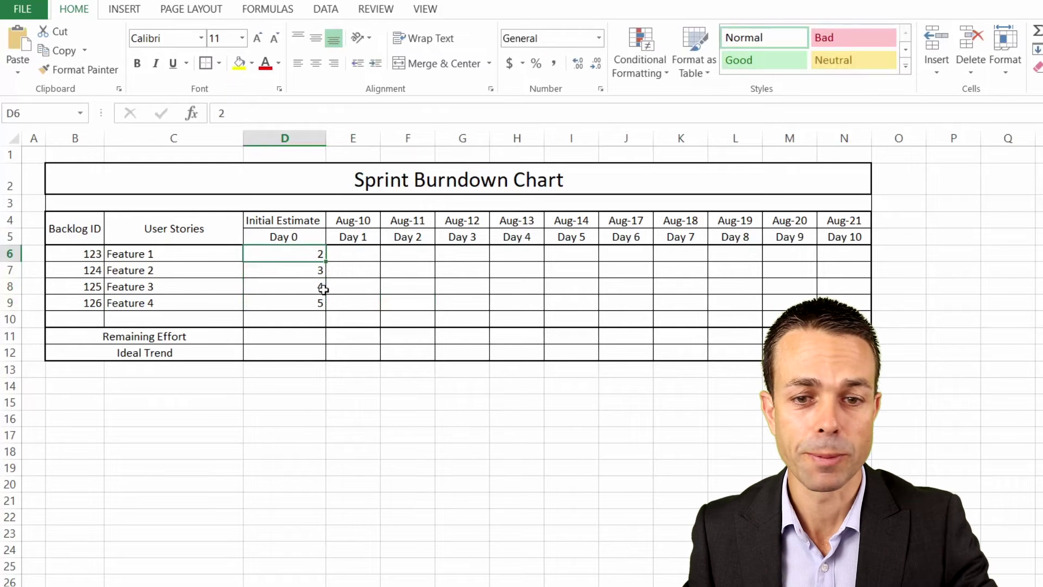
pyautogui.moveTo(308, 253); pyautogui.dragTo(845, 319)
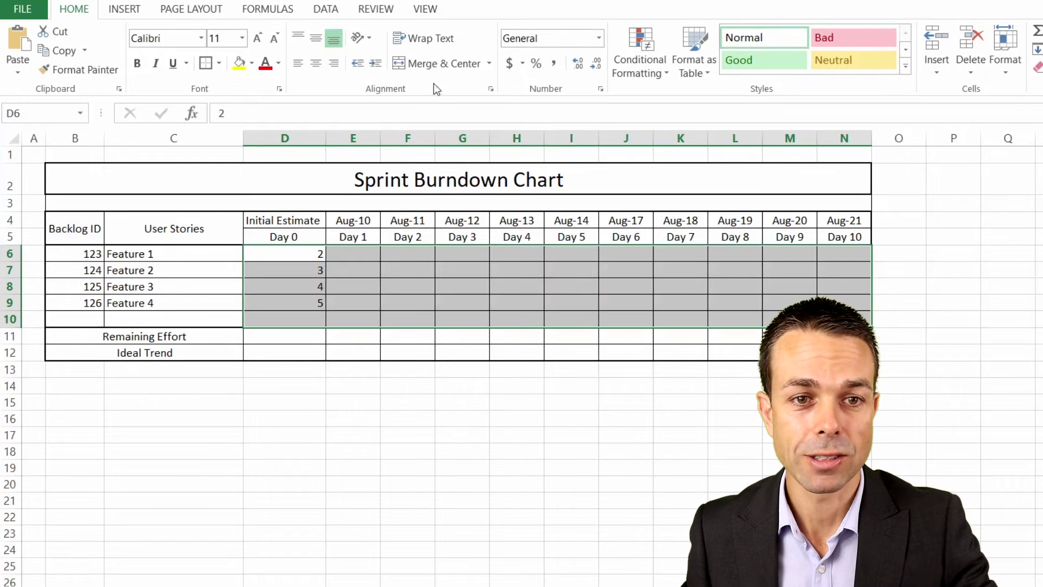
pyautogui.click(317, 63)
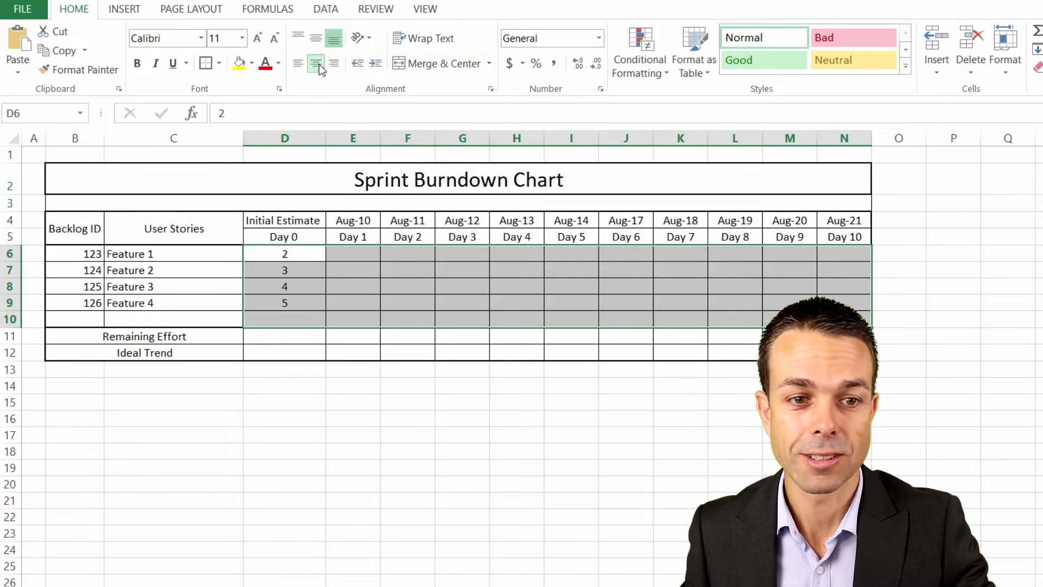
pyautogui.click(317, 38)
pyautogui.click(387, 282)
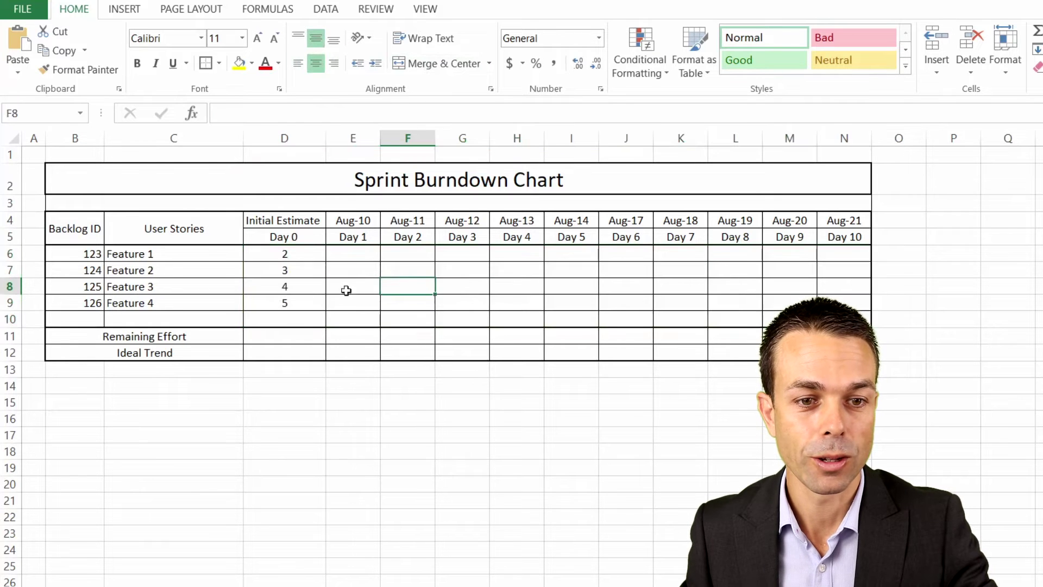
pyautogui.click(313, 289)
pyautogui.moveTo(288, 337)
pyautogui.mouseDown()
pyautogui.moveTo(353, 352)
pyautogui.moveTo(844, 354)
pyautogui.mouseUp()
pyautogui.click(315, 63)
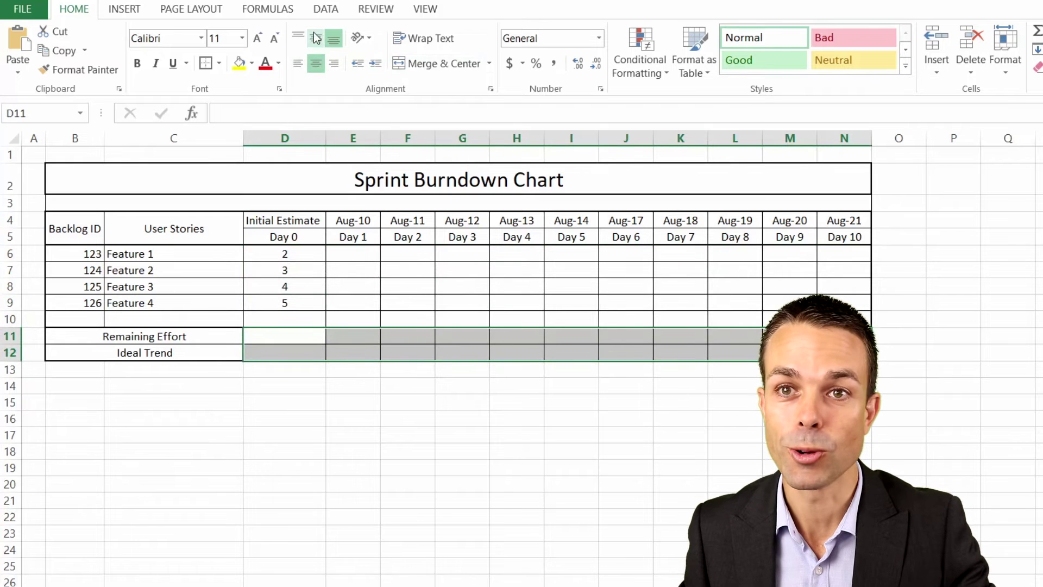
pyautogui.click(315, 38)
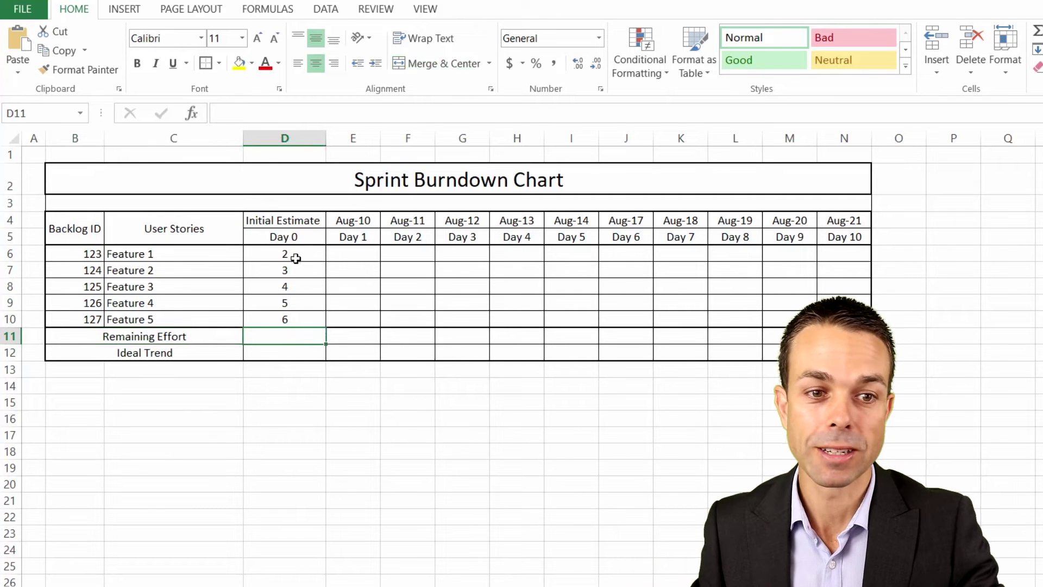
# Total the Day 0 Remaining Effort in D11 with =SUM(D6:D10), giving 20.
pyautogui.write('=')
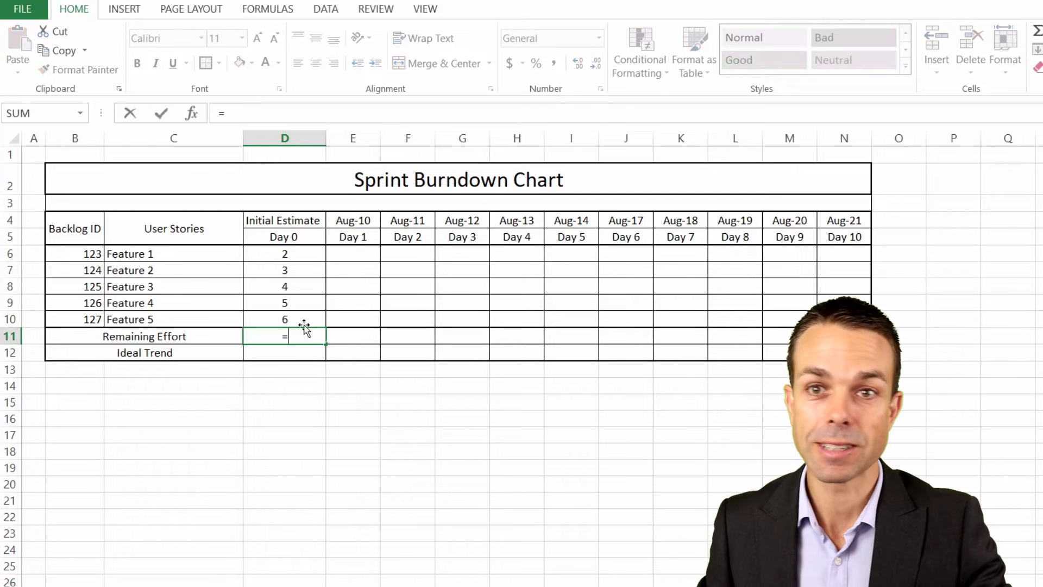
pyautogui.write('sum(')
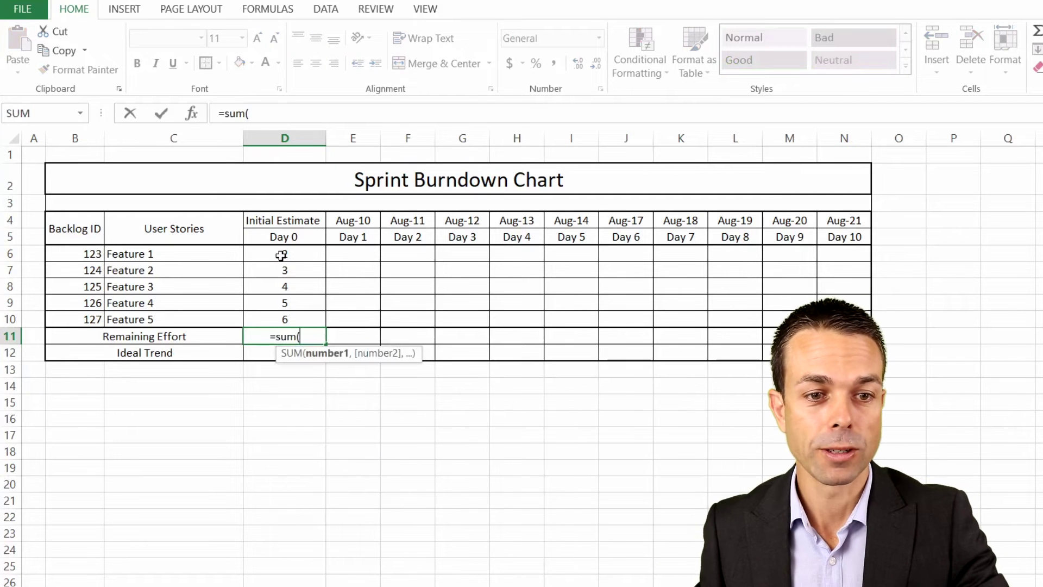
pyautogui.moveTo(281, 253); pyautogui.dragTo(286, 319)
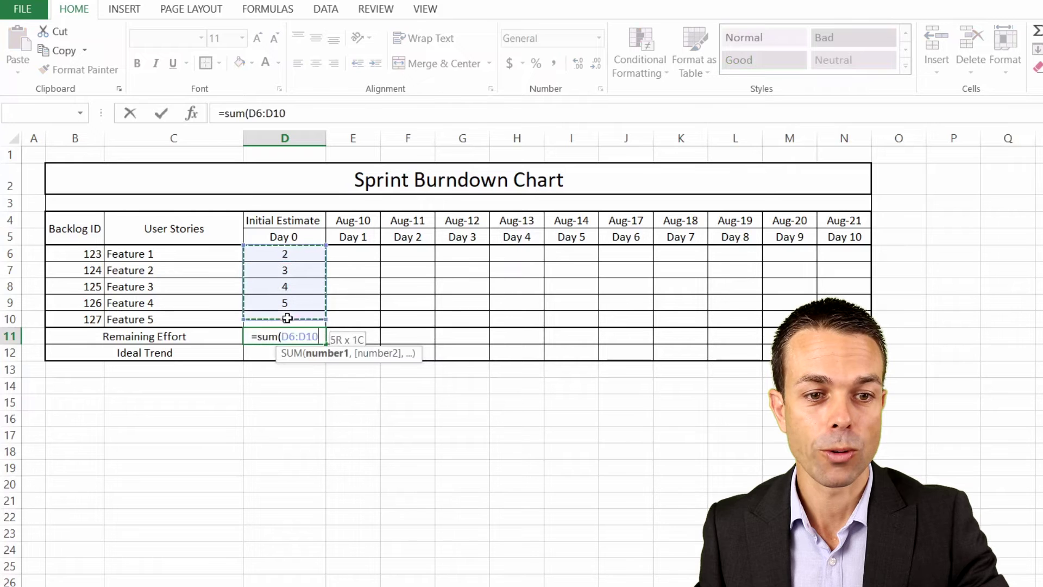
pyautogui.press('Return')
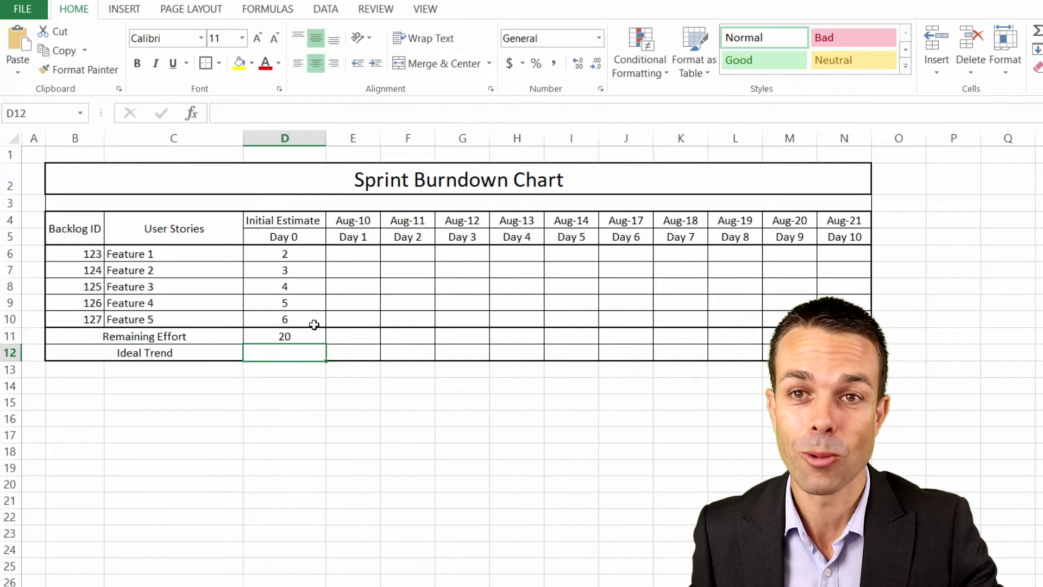
pyautogui.click(302, 337)
# Enter =SUM(D6:D10) in D12 so the Day 0 Ideal Trend also shows 20.
pyautogui.click(301, 350)
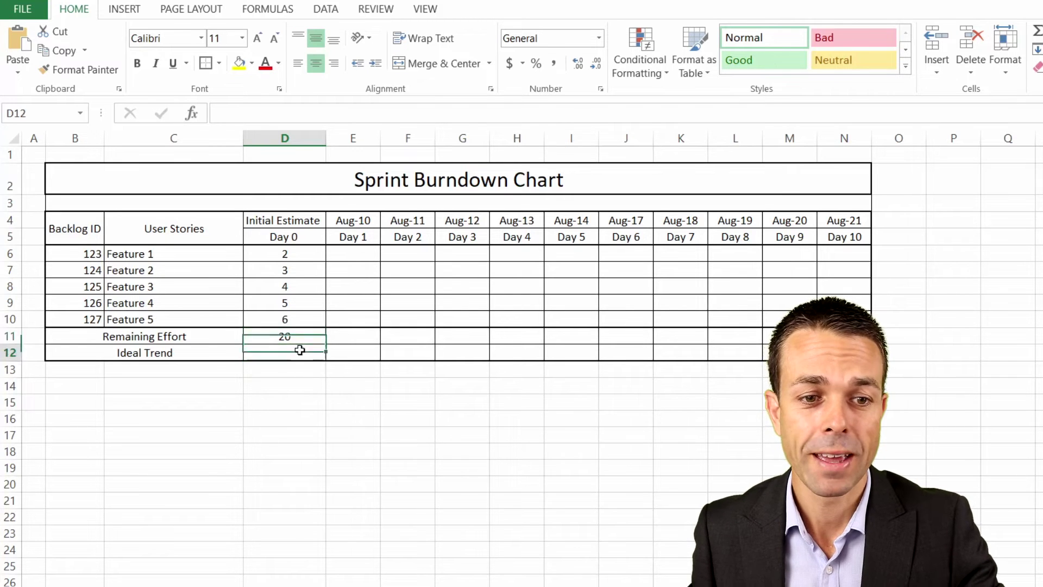
pyautogui.write('=')
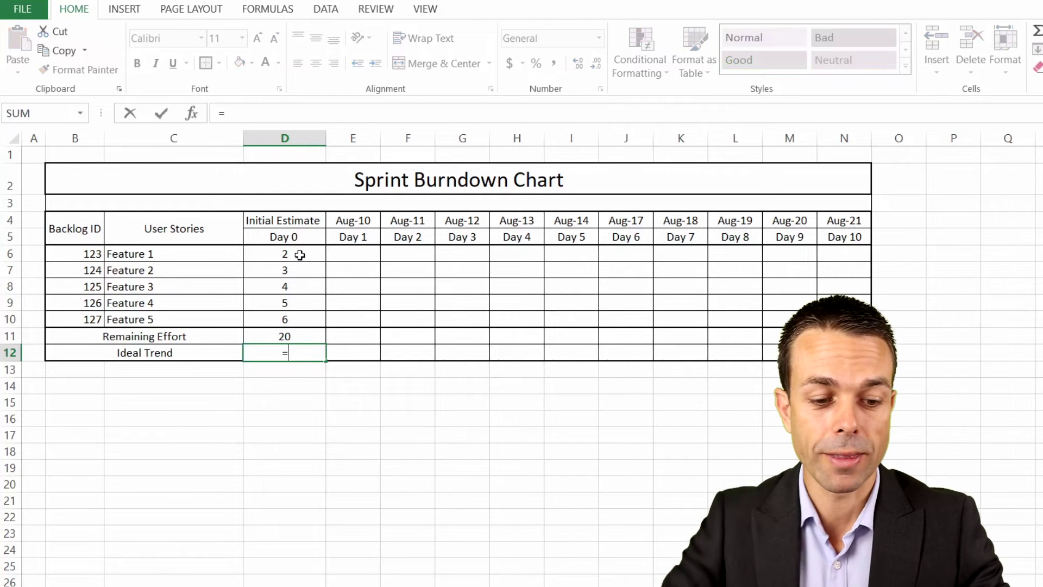
pyautogui.write('sum')
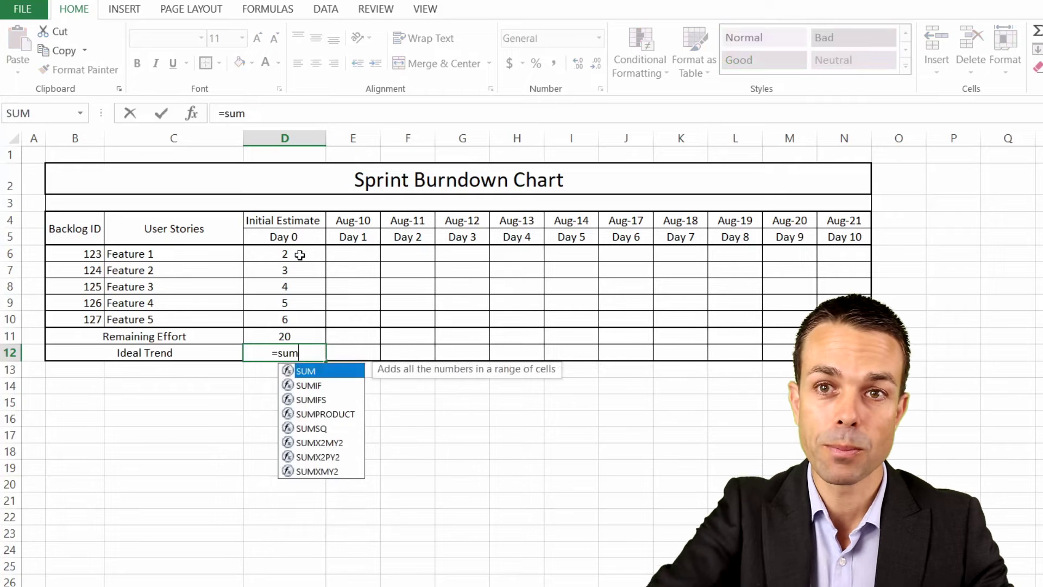
pyautogui.write('(')
pyautogui.click(286, 254)
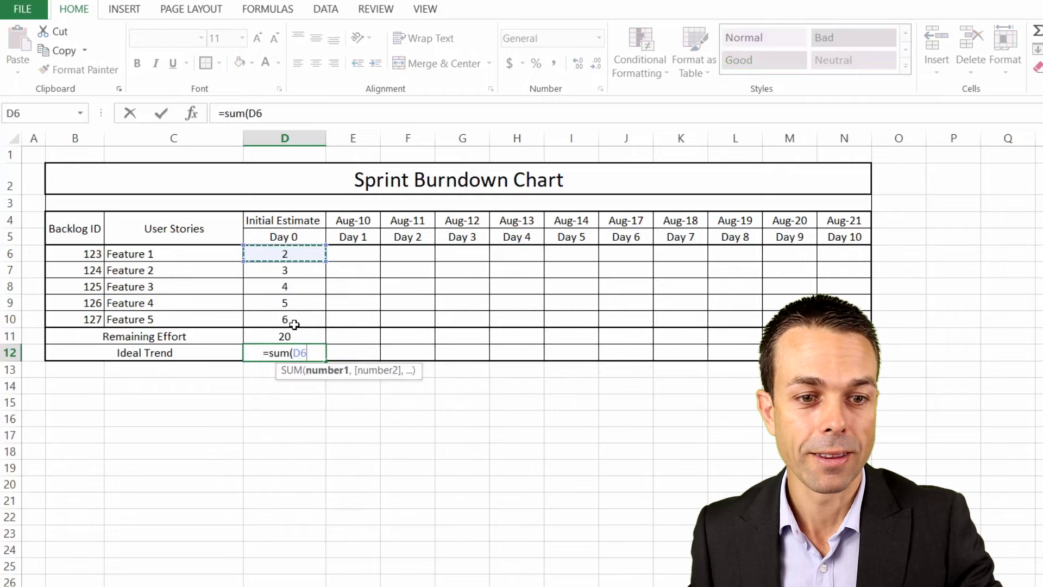
pyautogui.moveTo(294, 324); pyautogui.dragTo(296, 321)
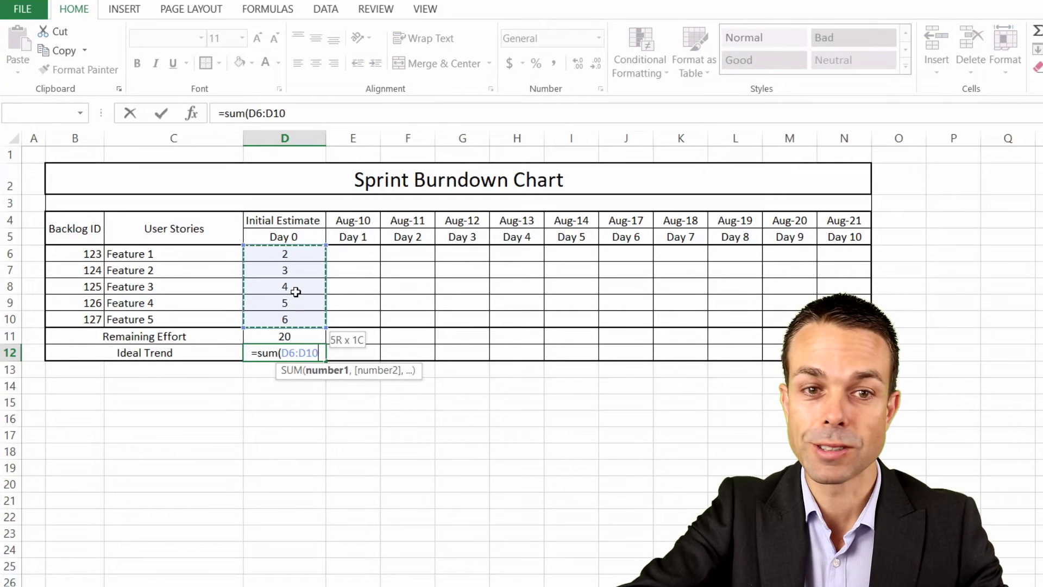
pyautogui.press('Return')
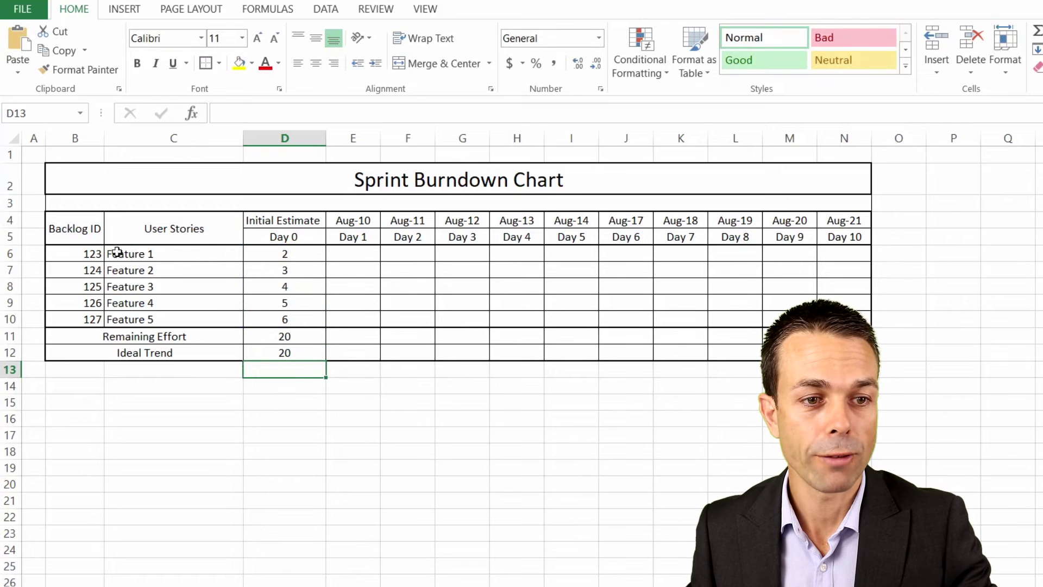
pyautogui.moveTo(82, 253); pyautogui.dragTo(278, 319)
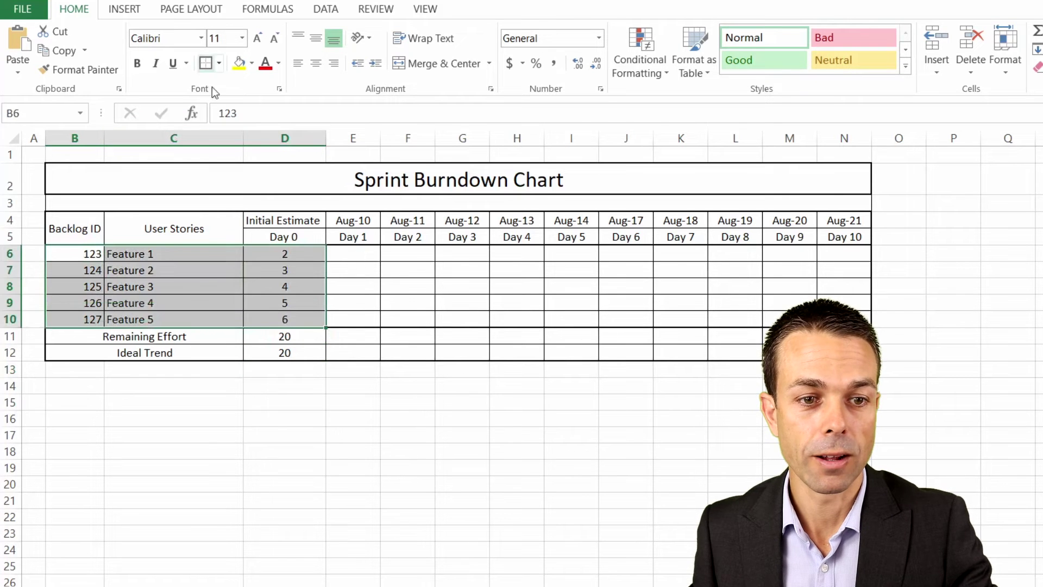
# Log 1 for Feature 1 on Days 2 and 4, and 2 for Feature 2 on Day 2.
pyautogui.click(406, 286)
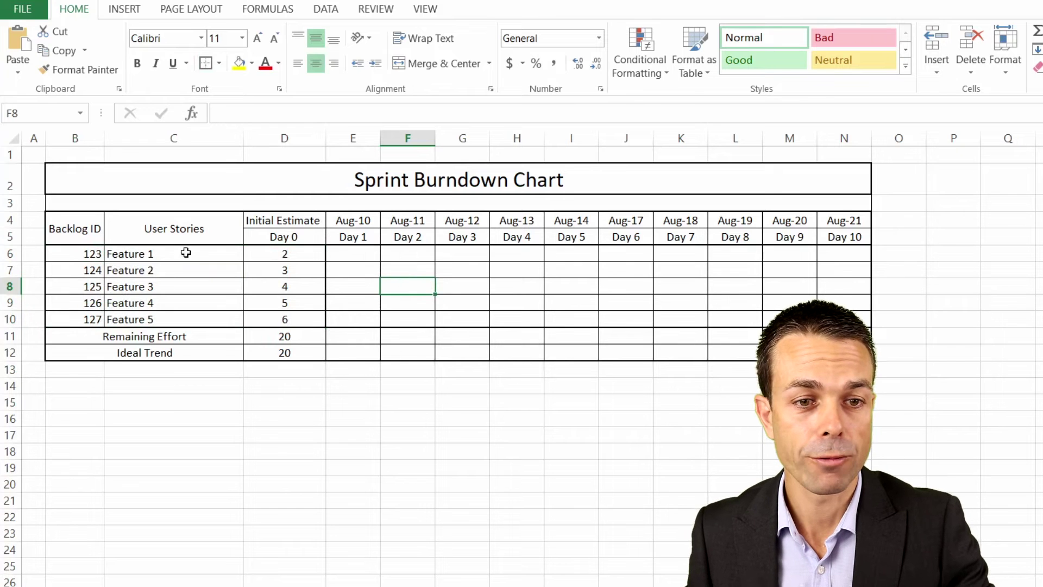
pyautogui.click(422, 249)
pyautogui.write('1')
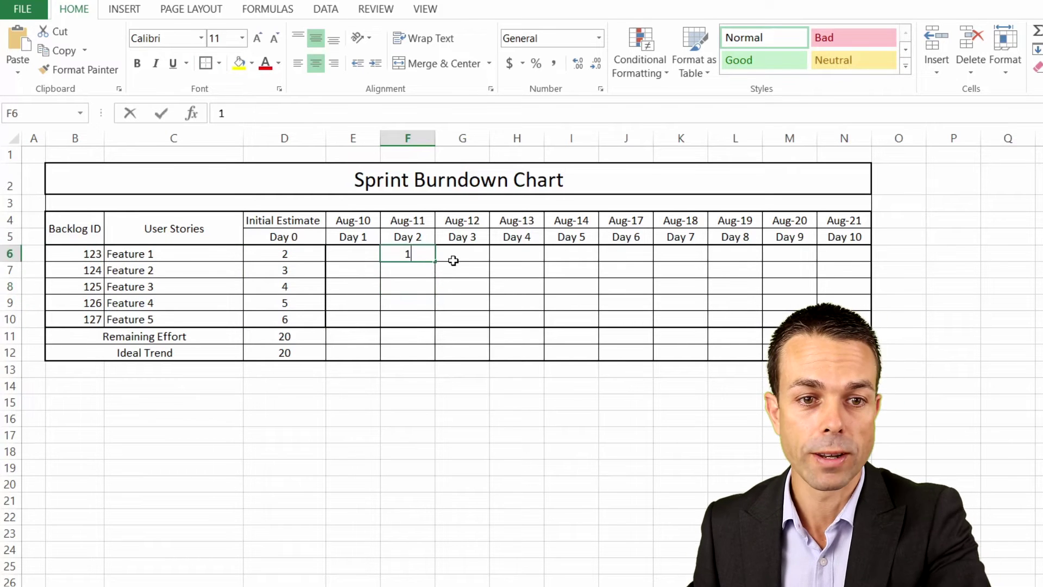
pyautogui.click(527, 251)
pyautogui.write('1')
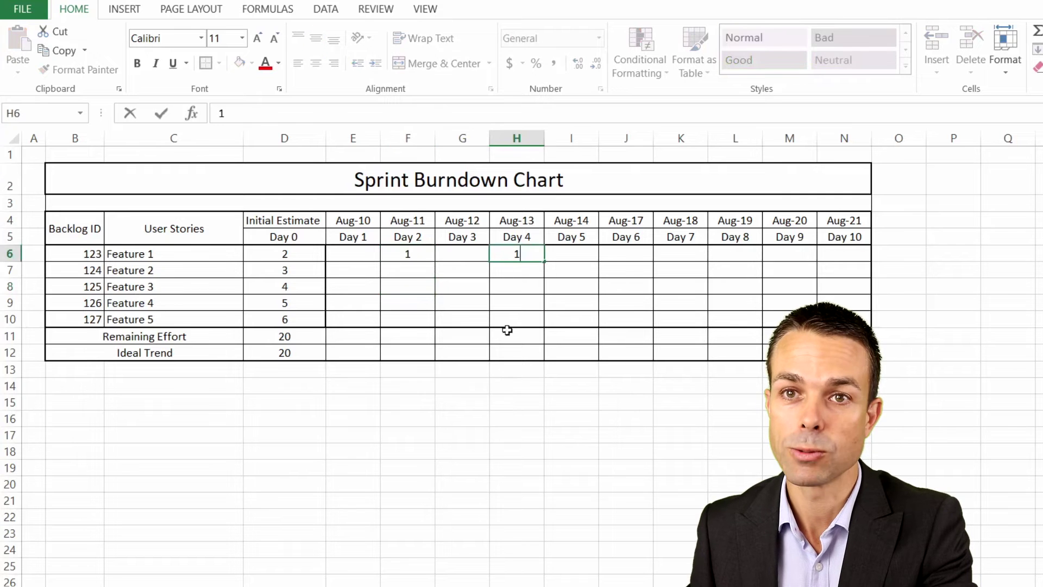
pyautogui.click(519, 286)
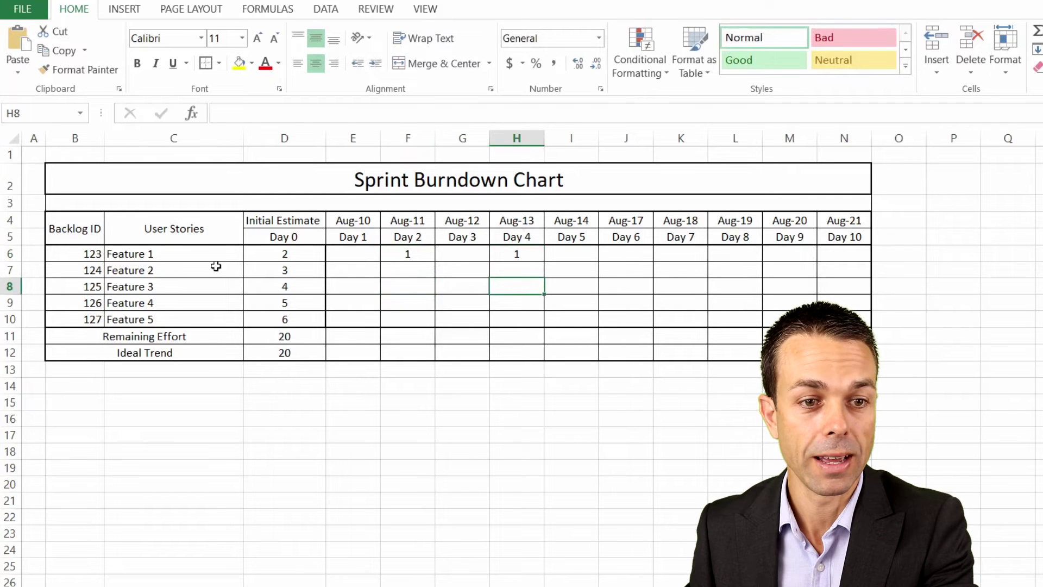
pyautogui.click(408, 267)
pyautogui.write('2')
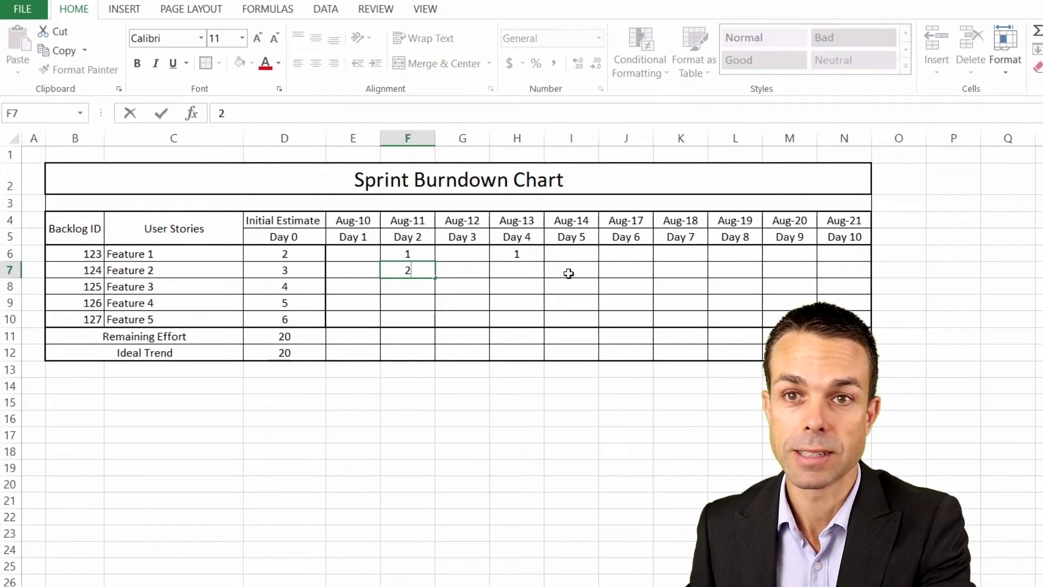
pyautogui.click(521, 273)
pyautogui.click(554, 273)
pyautogui.click(581, 281)
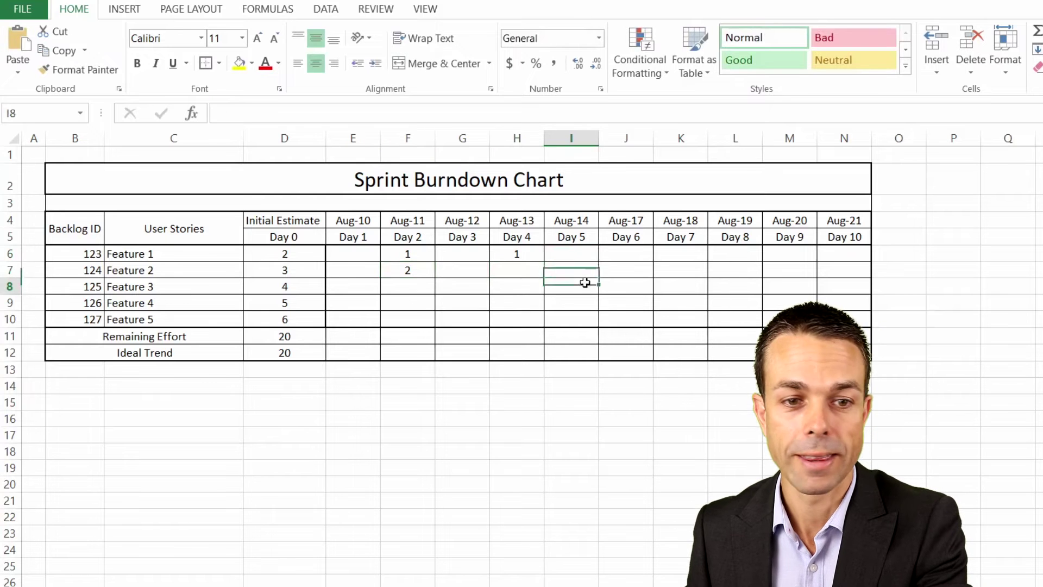
# Log 1 completed effort for Feature 3 on Days 2, 3, 6 and 7.
pyautogui.click(407, 280)
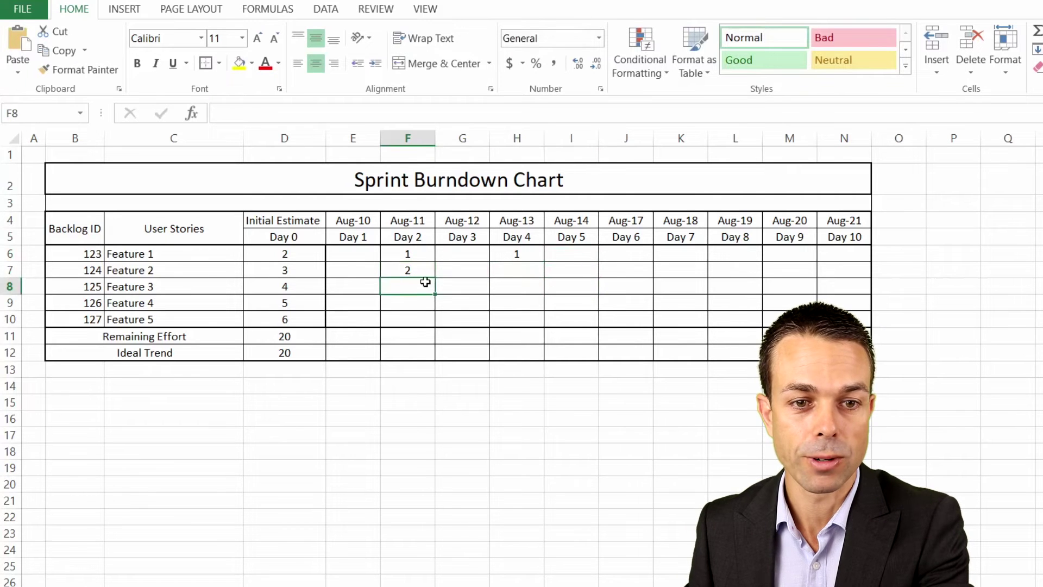
pyautogui.write('1')
pyautogui.click(491, 281)
pyautogui.write('1')
pyautogui.click(516, 285)
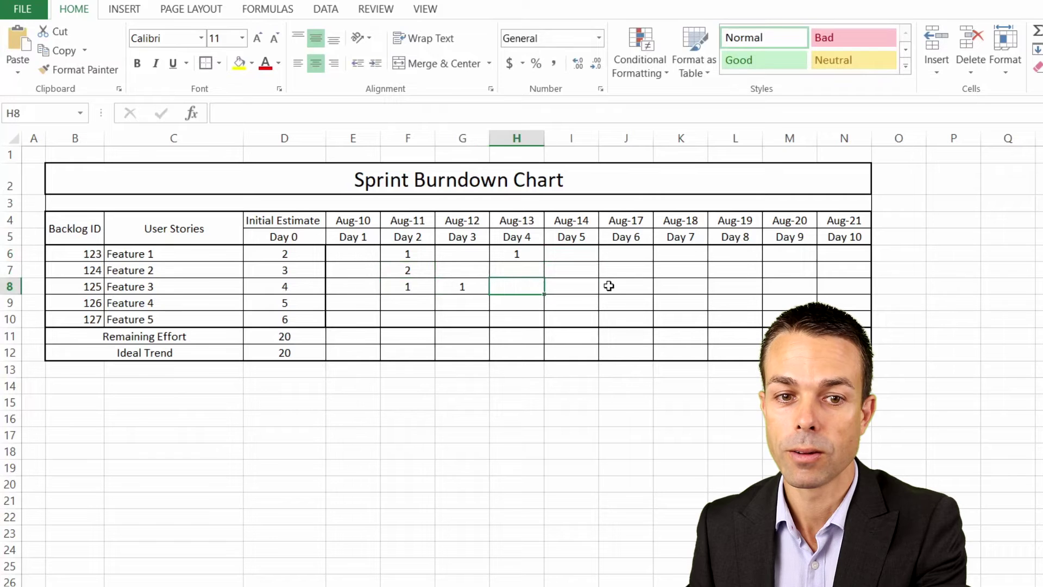
pyautogui.click(626, 287)
pyautogui.write('1')
pyautogui.click(683, 285)
pyautogui.write('1')
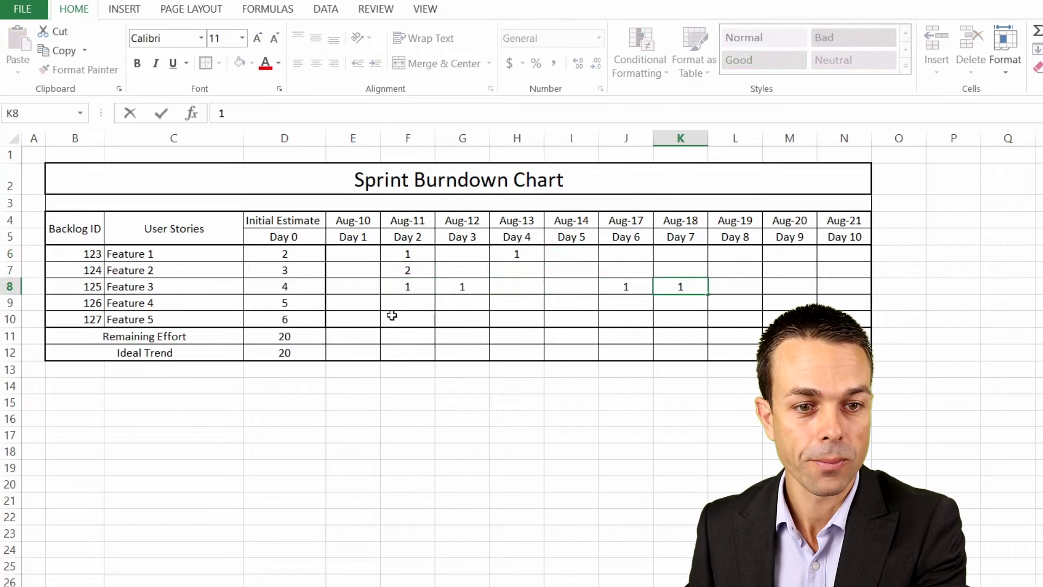
pyautogui.click(371, 302)
# Enter -2 for Feature 3 on Day 5 (I8) and 2 on Day 8 (L8).
pyautogui.click(412, 299)
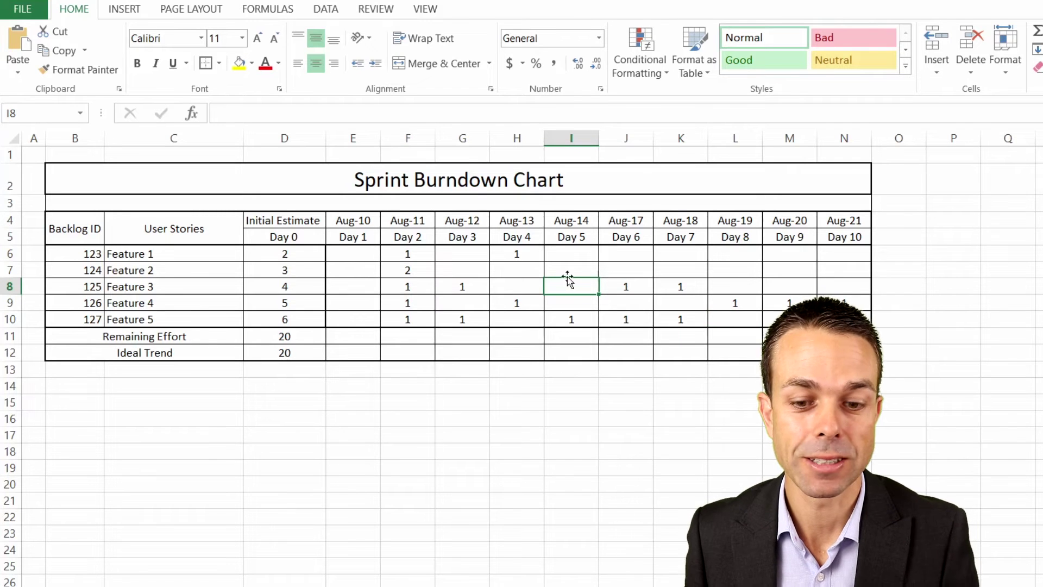
pyautogui.write('-')
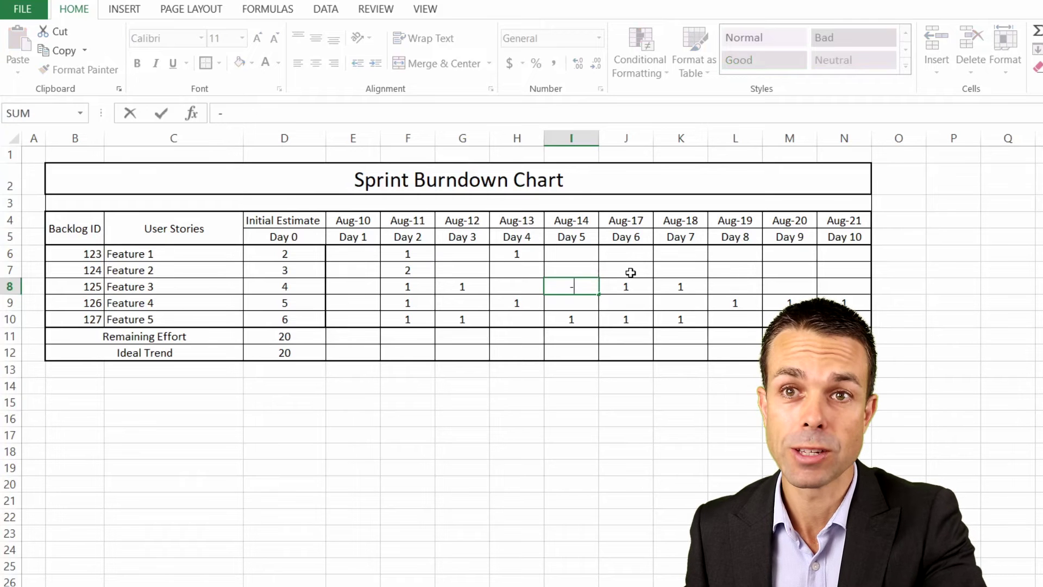
pyautogui.write('2')
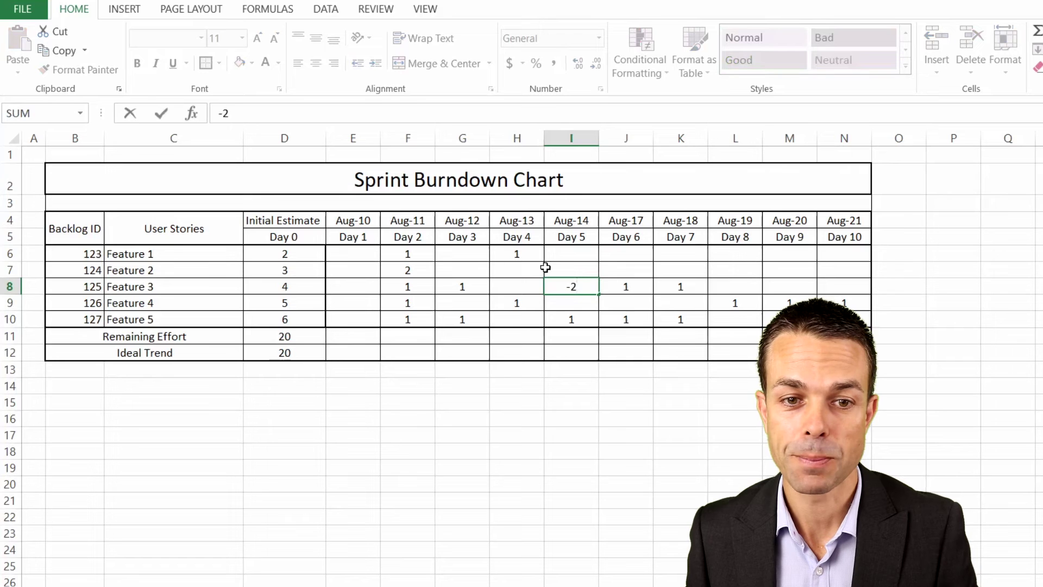
pyautogui.click(577, 269)
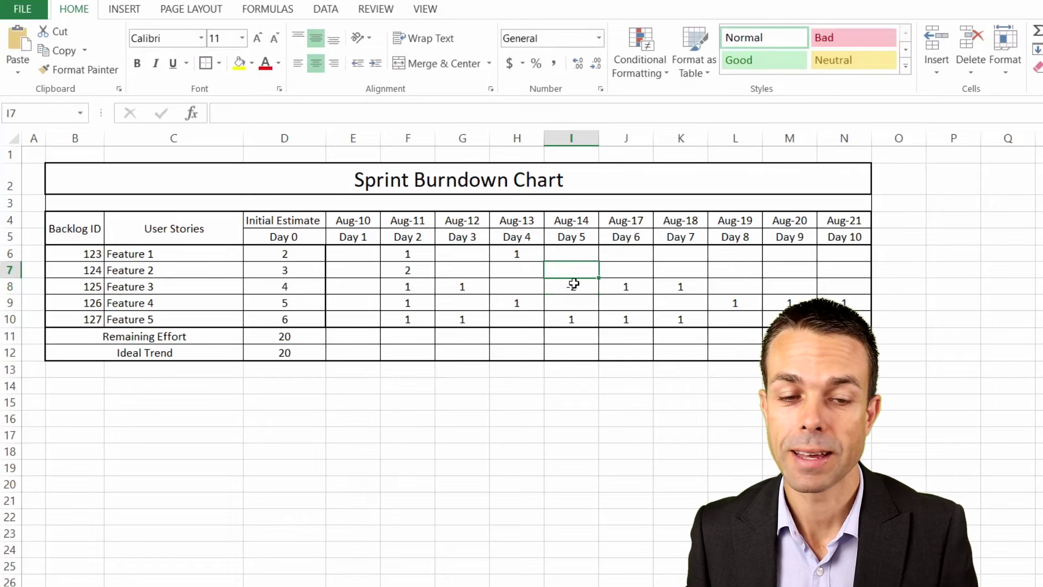
pyautogui.click(574, 286)
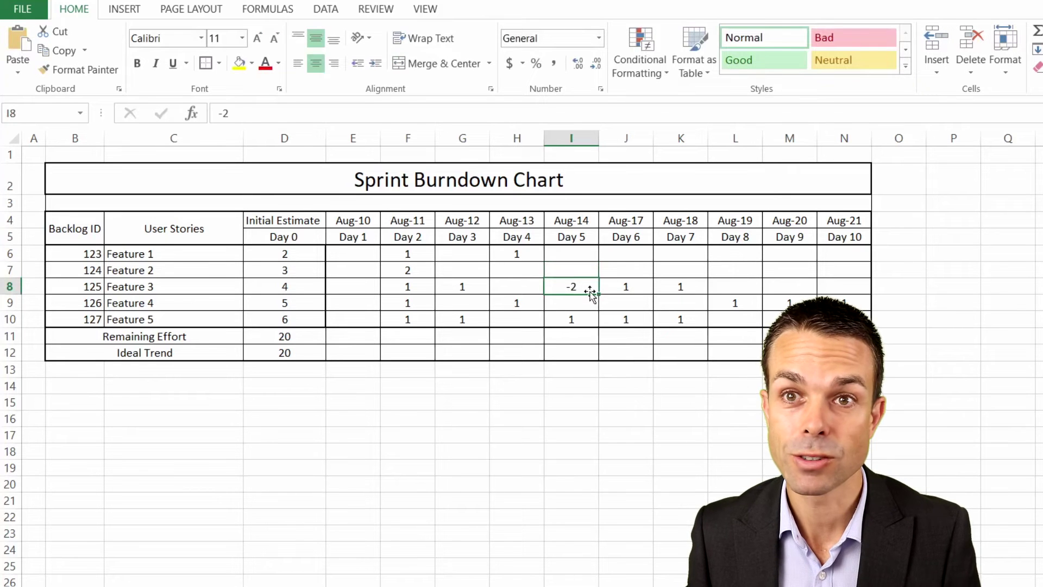
pyautogui.click(736, 288)
pyautogui.write('2')
pyautogui.click(668, 274)
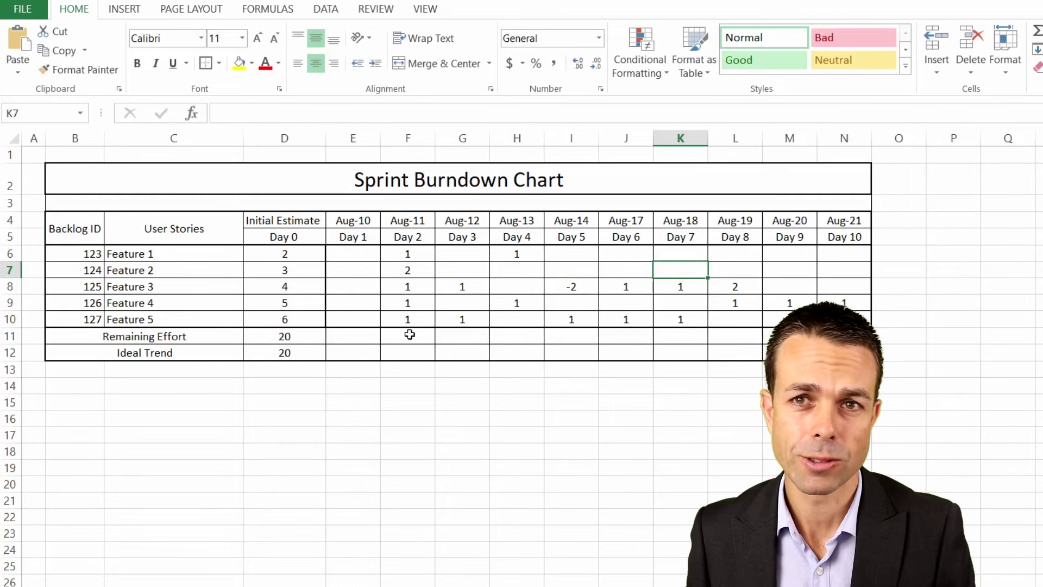
pyautogui.click(361, 338)
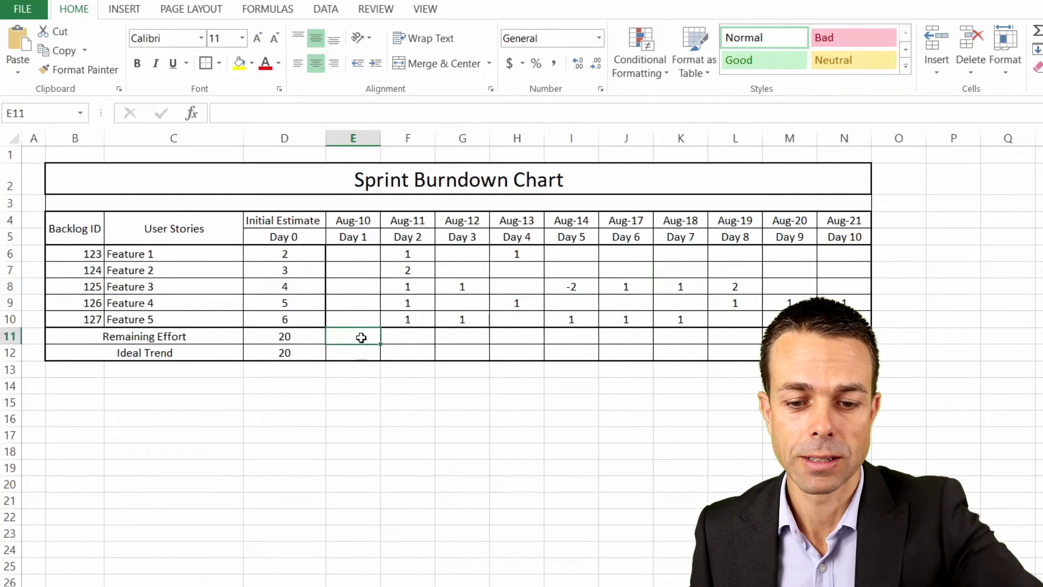
# Make E11 compute =D11-SUM(E6:E10), so Day 1 Remaining Effort shows 20.
pyautogui.write('=')
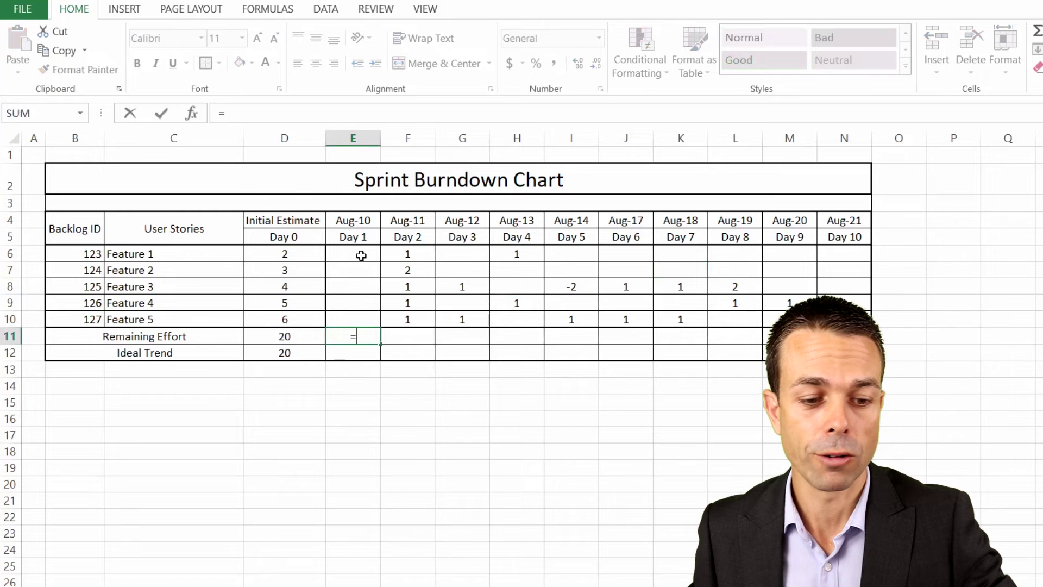
pyautogui.write('sum(')
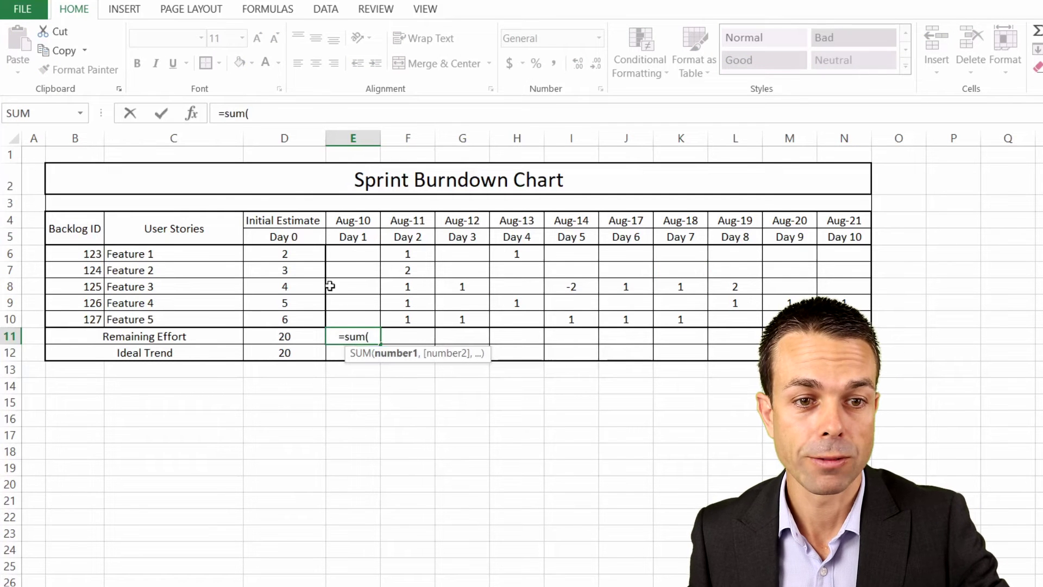
pyautogui.moveTo(358, 253); pyautogui.dragTo(364, 319)
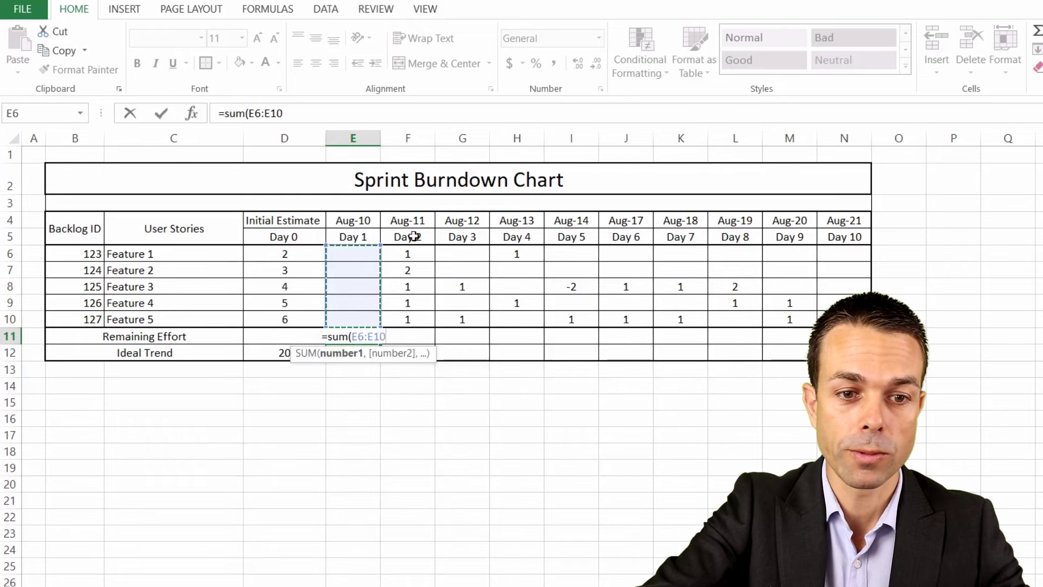
pyautogui.write(')')
pyautogui.hotkey('ctrl', 'Return')
pyautogui.click(225, 113)
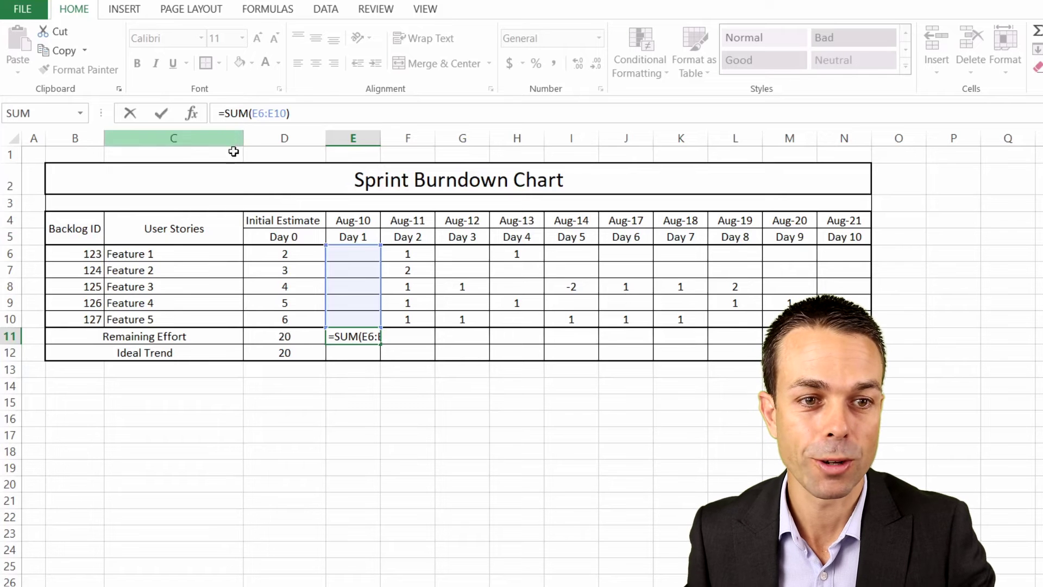
pyautogui.click(285, 339)
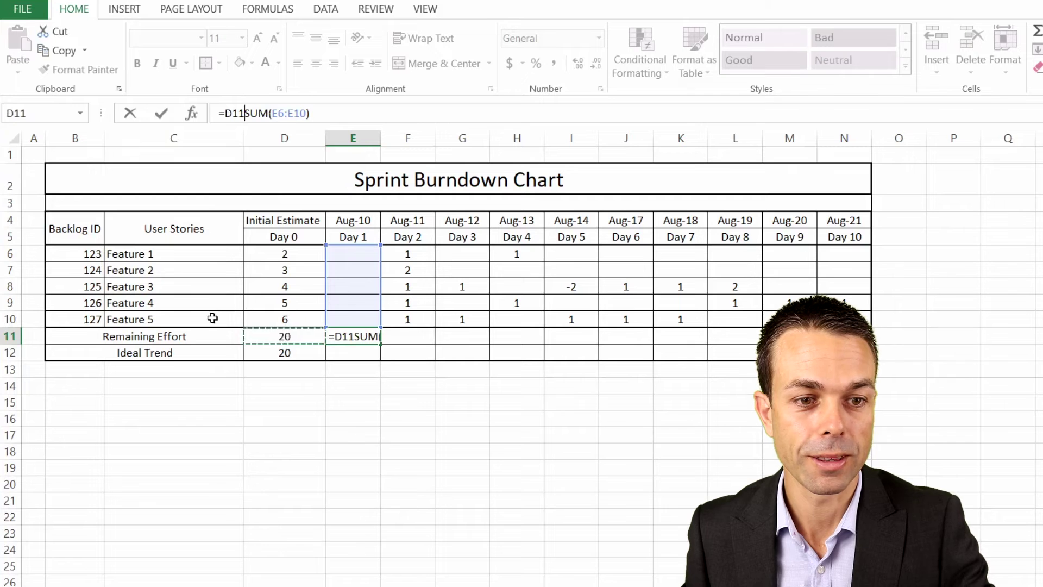
pyautogui.write('-')
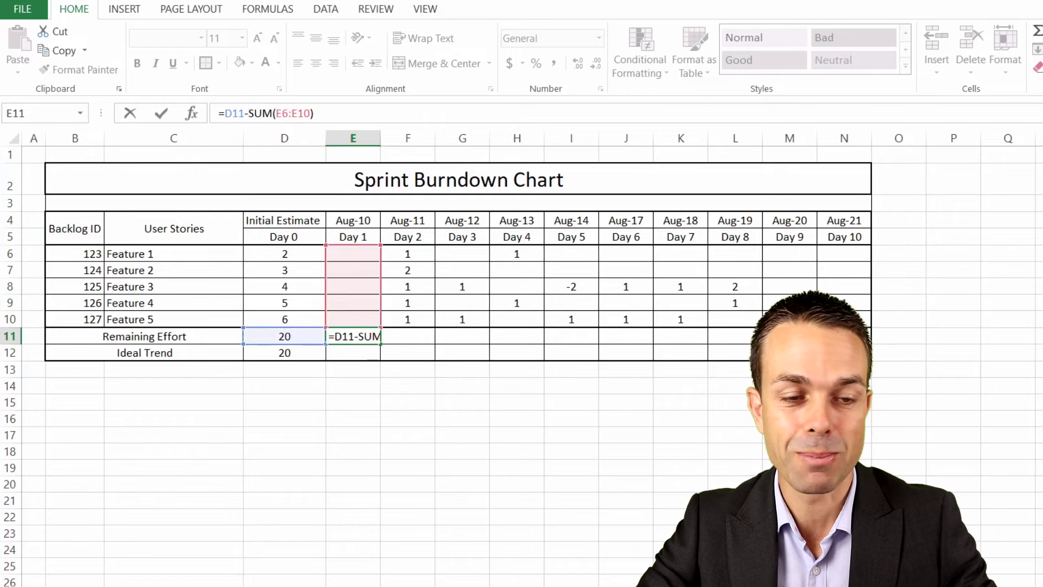
pyautogui.press('Return')
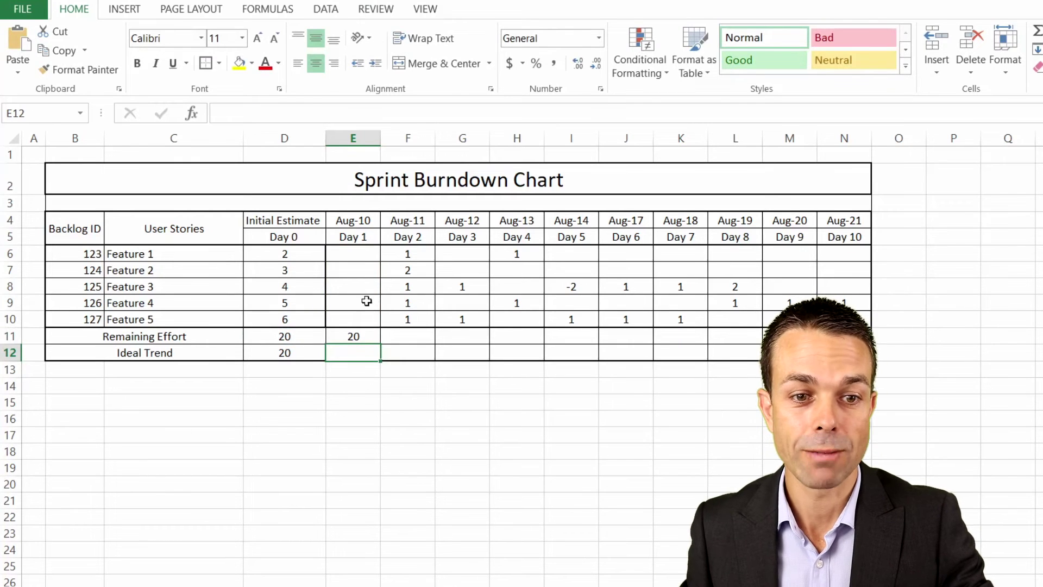
pyautogui.click(354, 337)
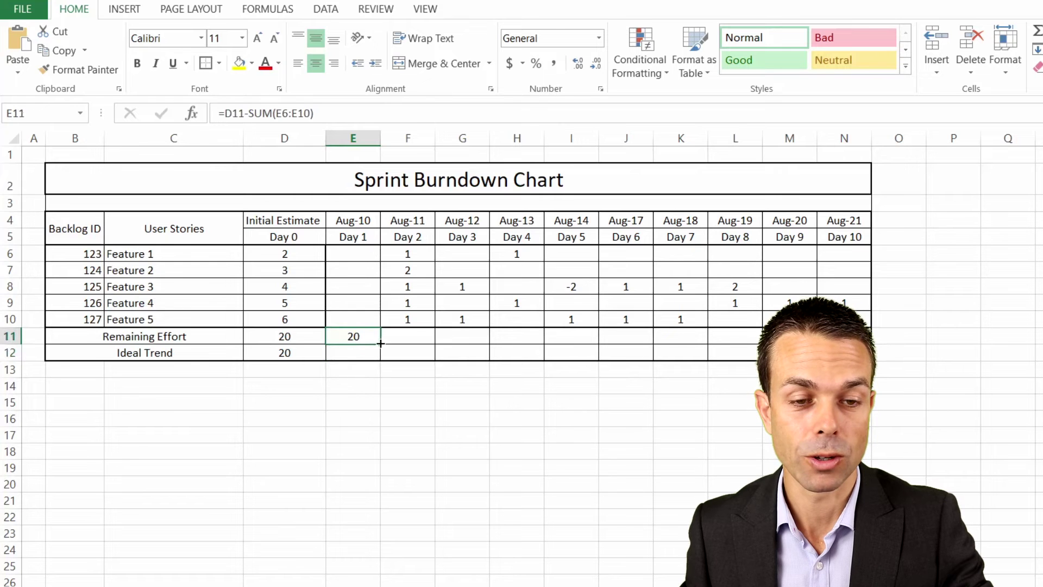
# Fill the Remaining Effort formula across row 11 through N11, with F11 reading =E11-SUM(F6:F10).
pyautogui.moveTo(390, 344); pyautogui.dragTo(752, 338)
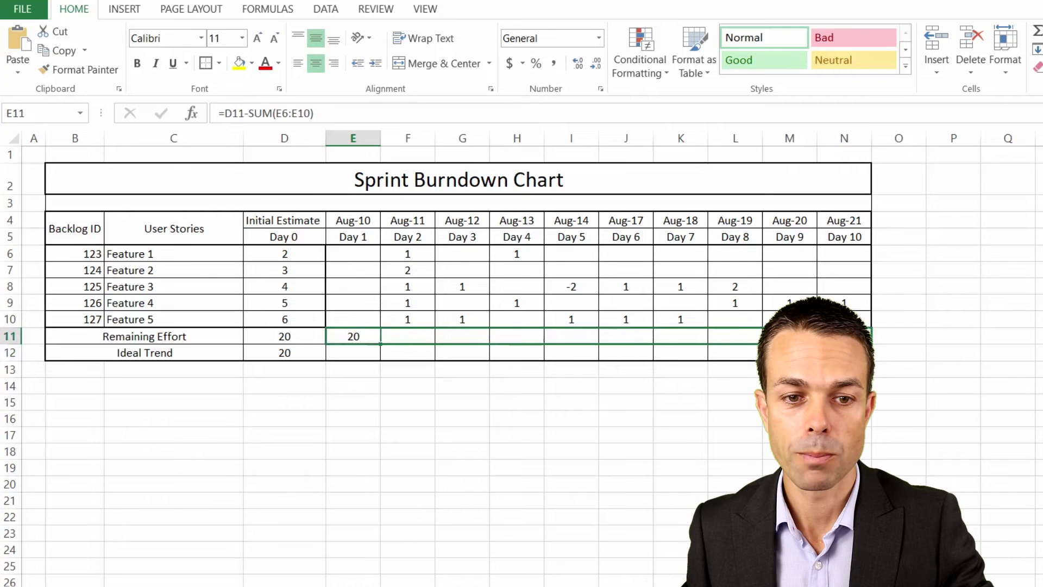
pyautogui.moveTo(842, 338); pyautogui.dragTo(845, 338)
pyautogui.click(406, 338)
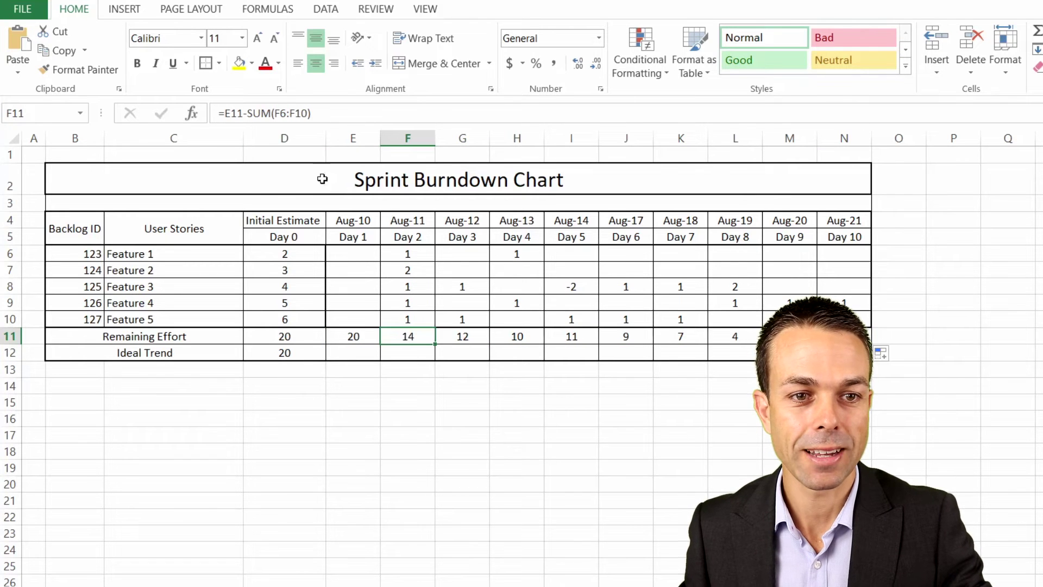
pyautogui.click(270, 123)
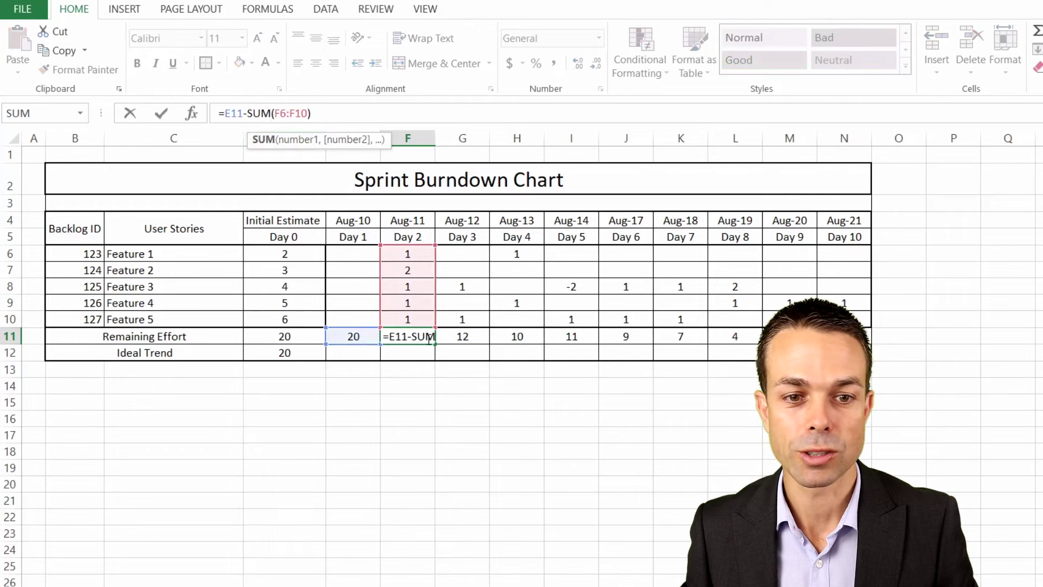
pyautogui.click(463, 339)
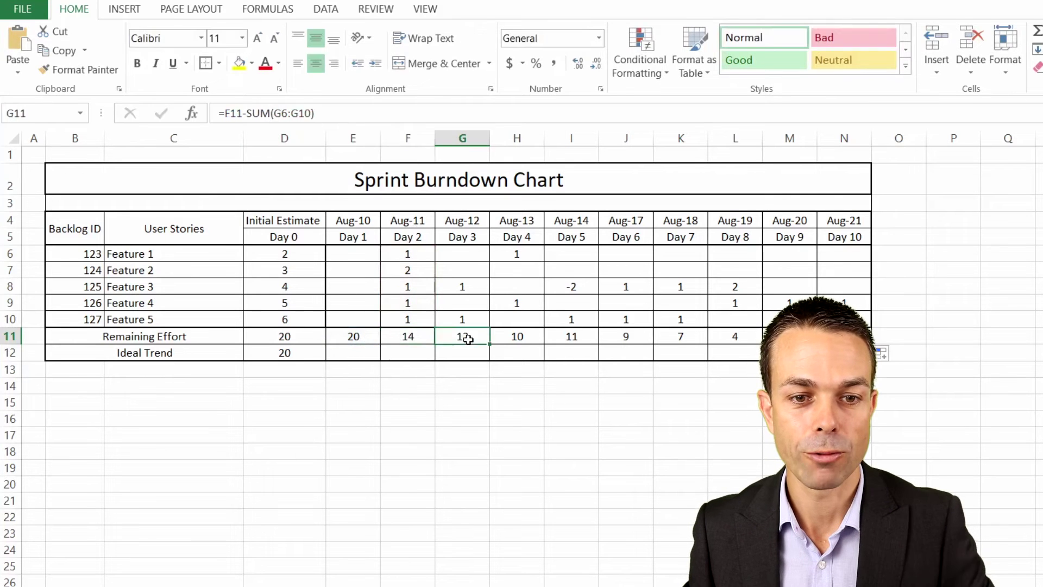
# Set the Day 5 Remaining Effort in I11 to =H11-SUM(I6:I10), showing 11.
pyautogui.click(552, 340)
pyautogui.click(266, 117)
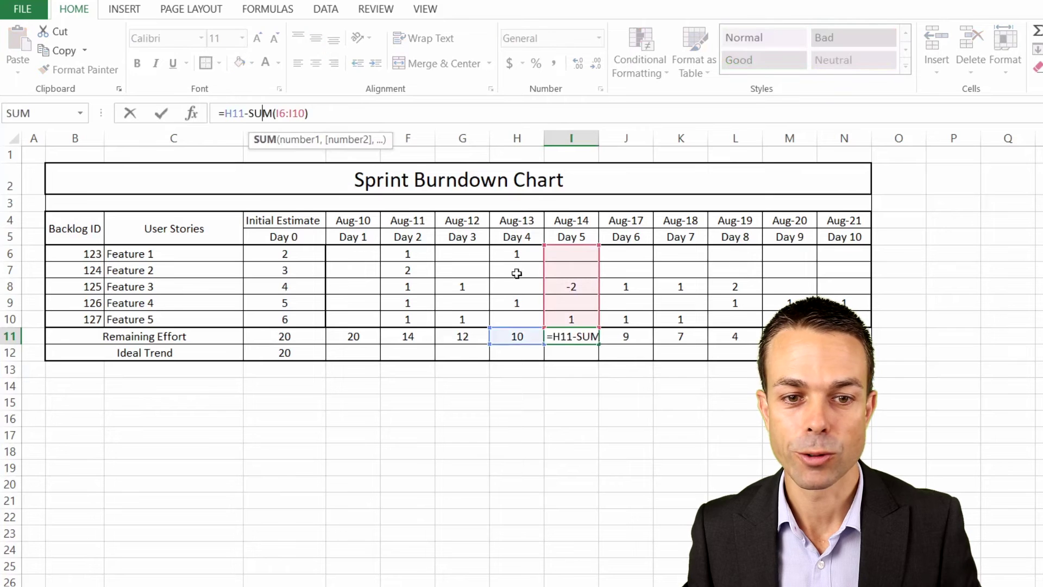
pyautogui.press('Return')
pyautogui.click(585, 287)
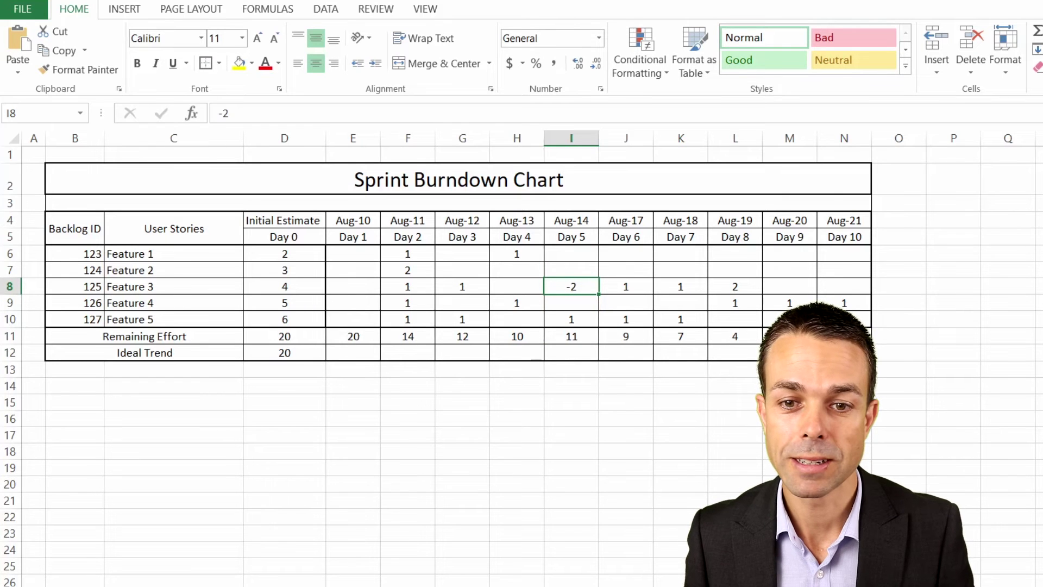
pyautogui.click(844, 336)
pyautogui.click(132, 343)
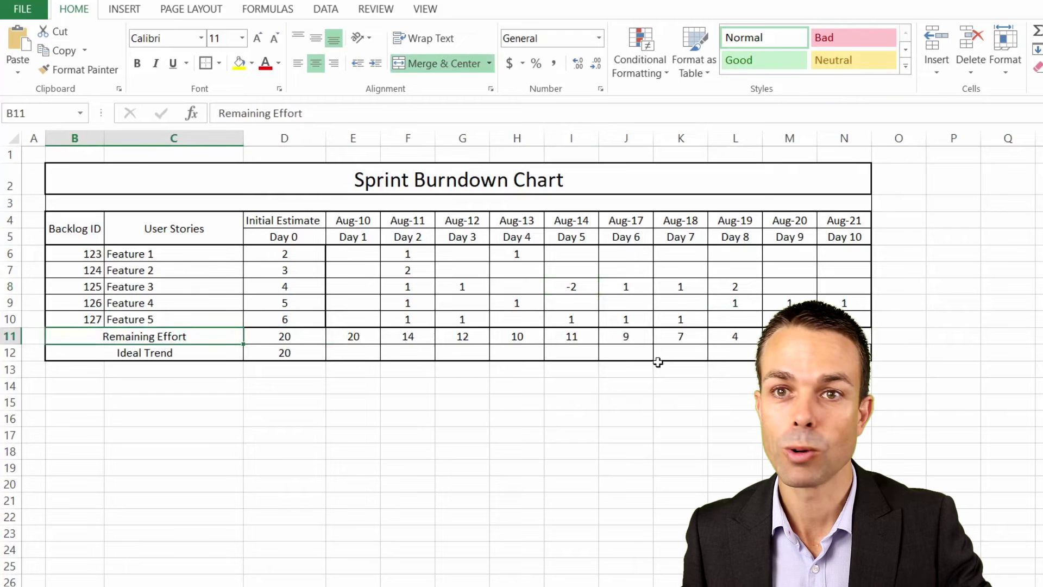
pyautogui.press('Down')
pyautogui.press('Right')
pyautogui.press('Right')
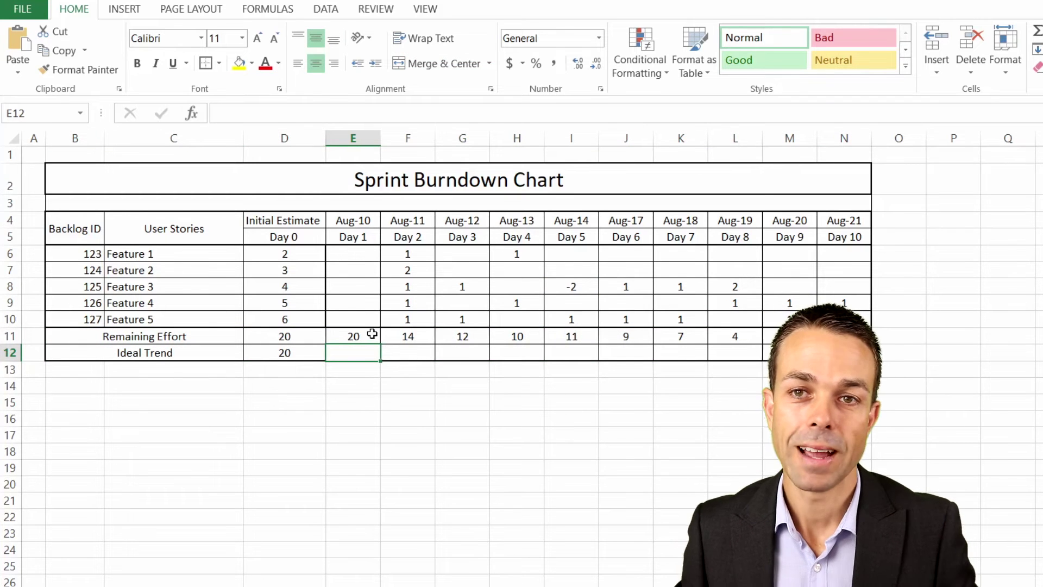
pyautogui.click(309, 351)
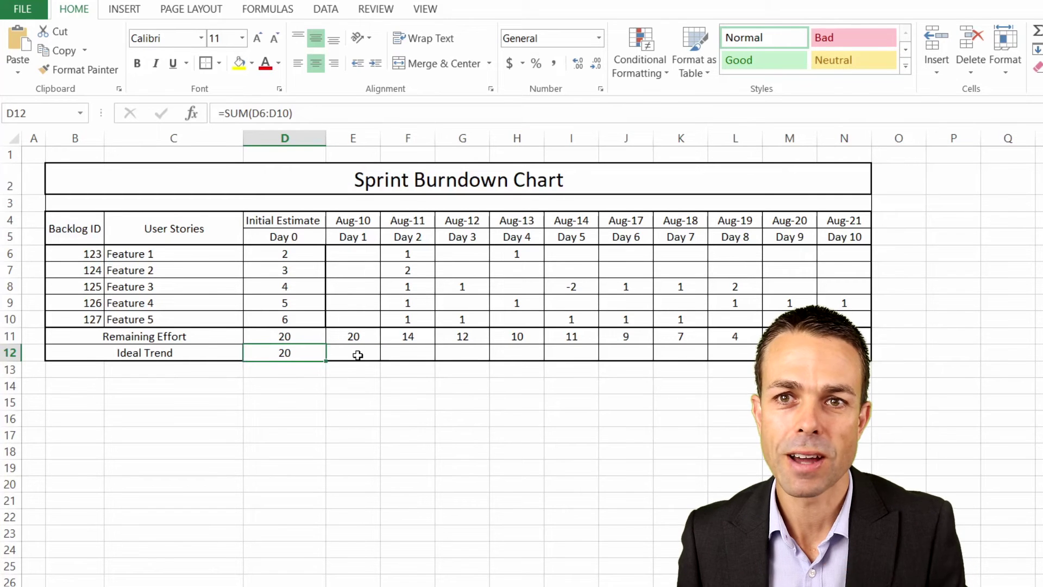
pyautogui.click(360, 233)
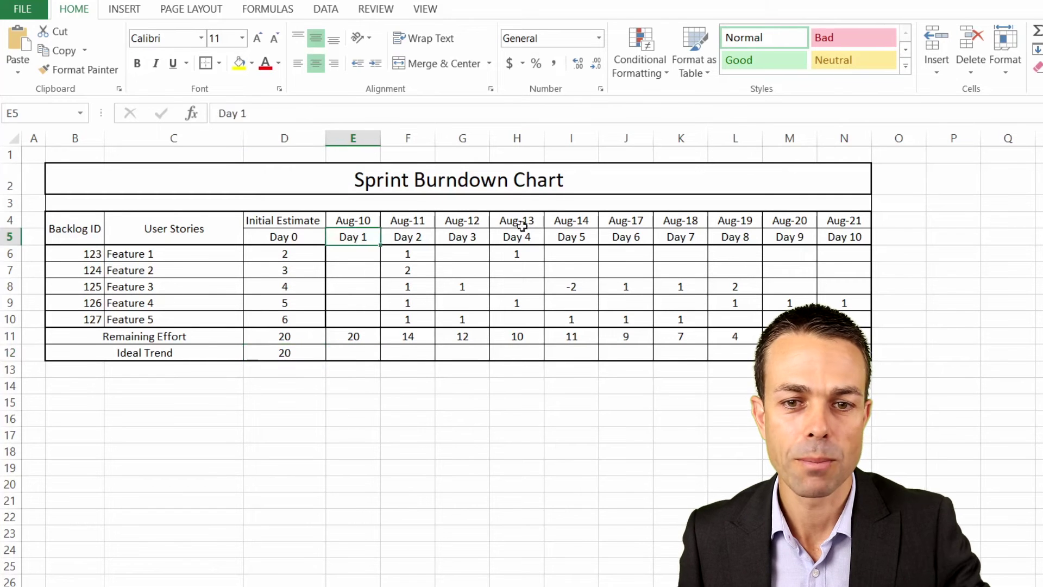
pyautogui.keyDown('shift'); pyautogui.click(859, 235); pyautogui.keyUp('shift')
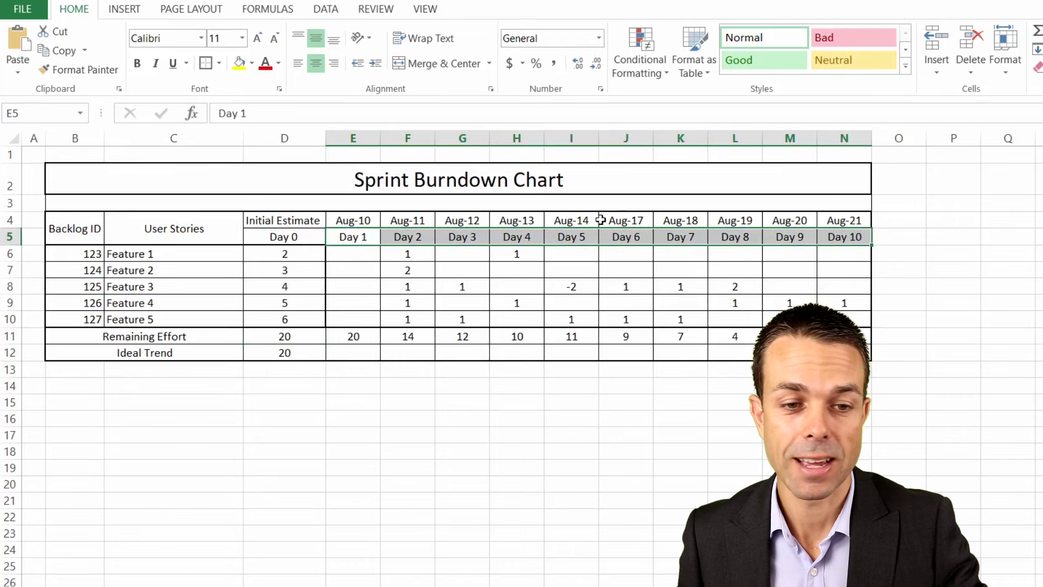
pyautogui.click(304, 356)
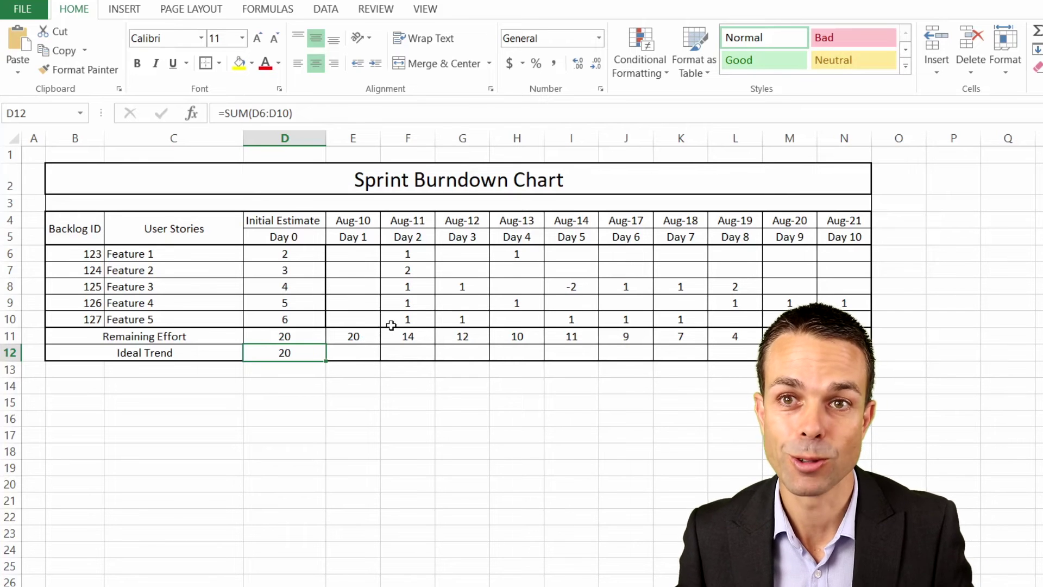
pyautogui.click(358, 353)
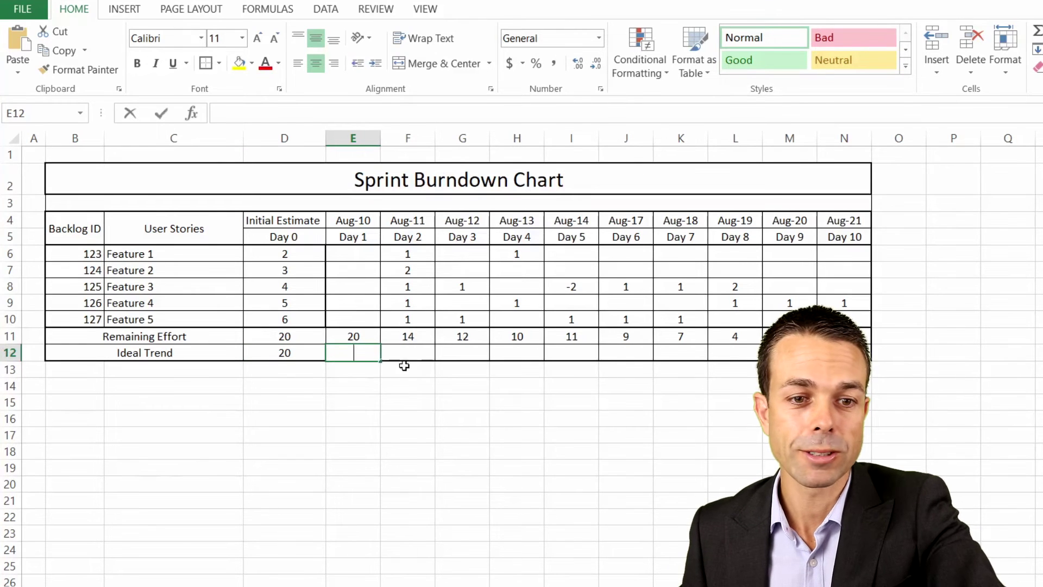
pyautogui.write('=')
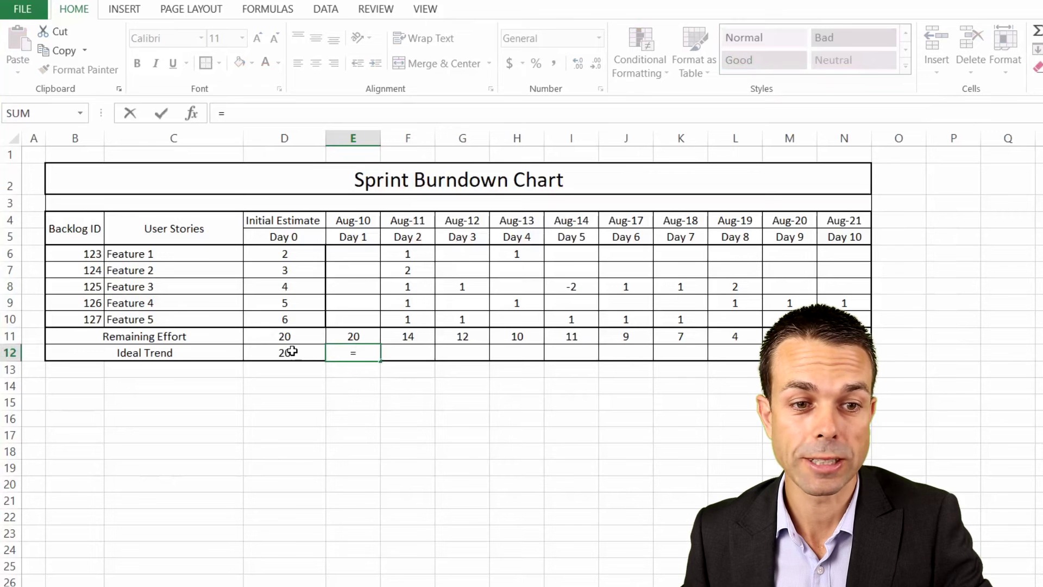
# Enter =$D$12-($D$12/10*1) in E12 so the Day 1 Ideal Trend shows 18.
pyautogui.click(293, 352)
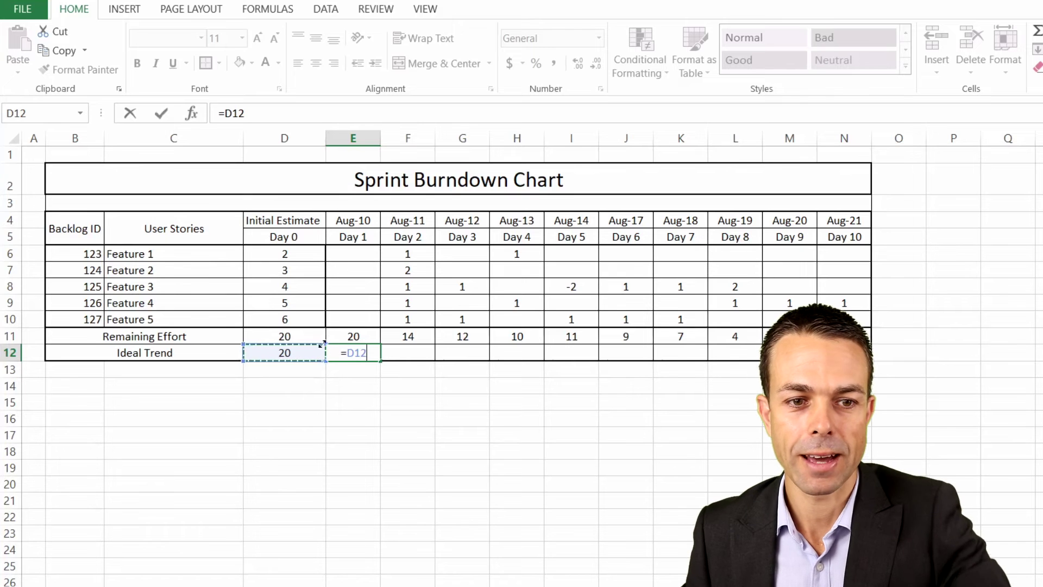
pyautogui.click(227, 113)
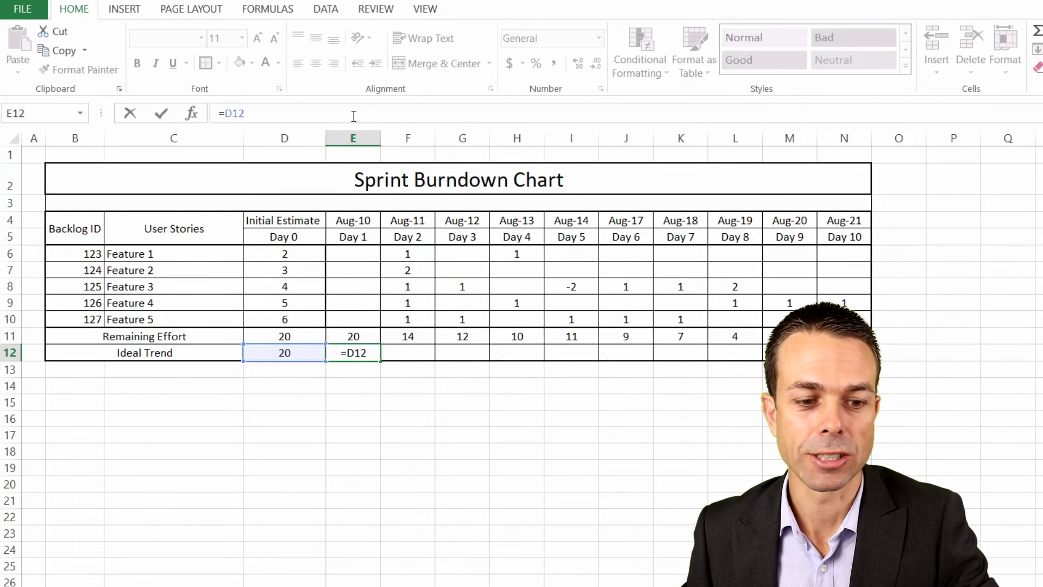
pyautogui.write('$D')
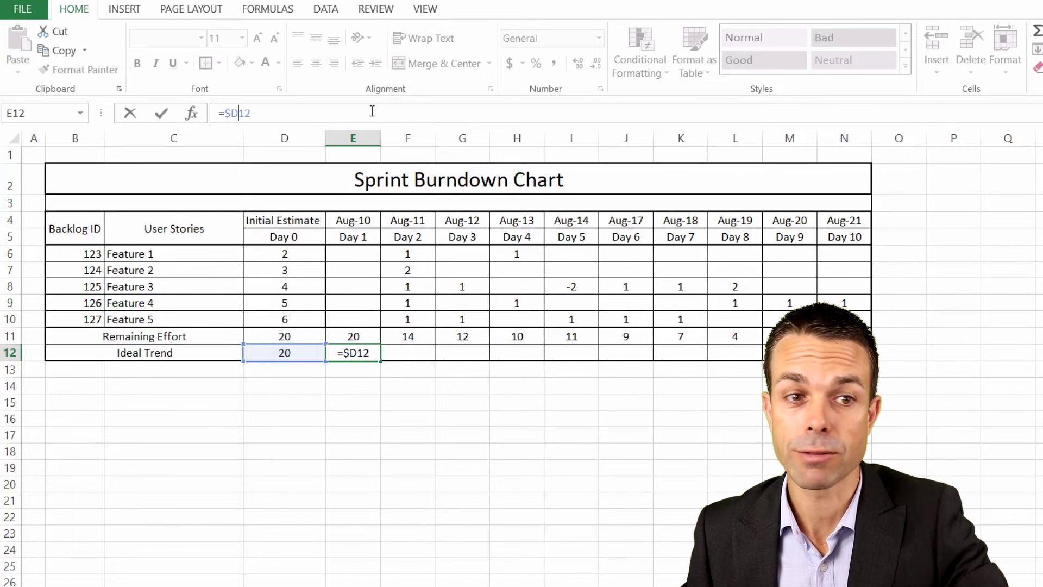
pyautogui.write('$12-($D$12/*1')
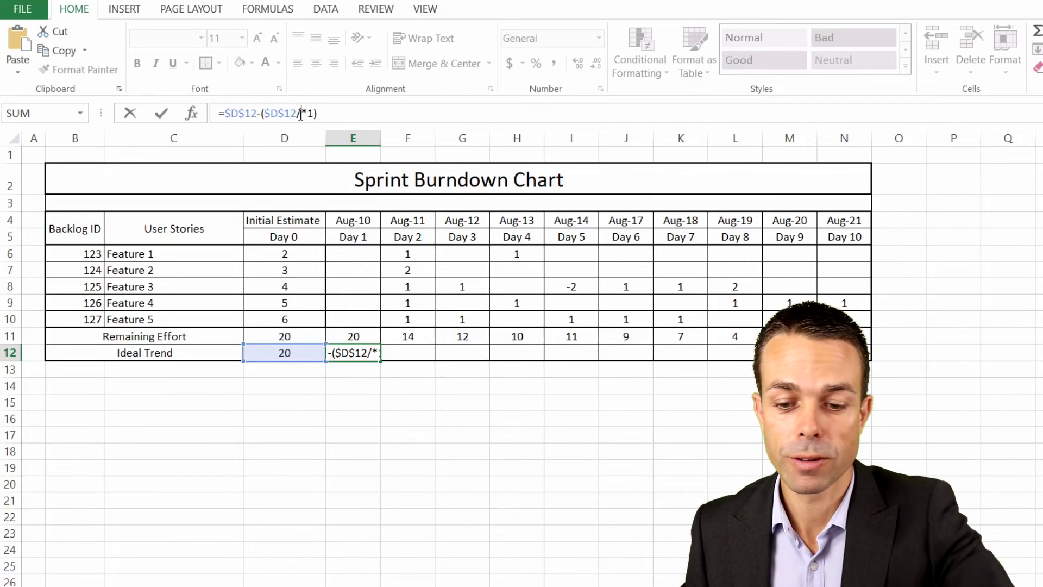
pyautogui.write('10')
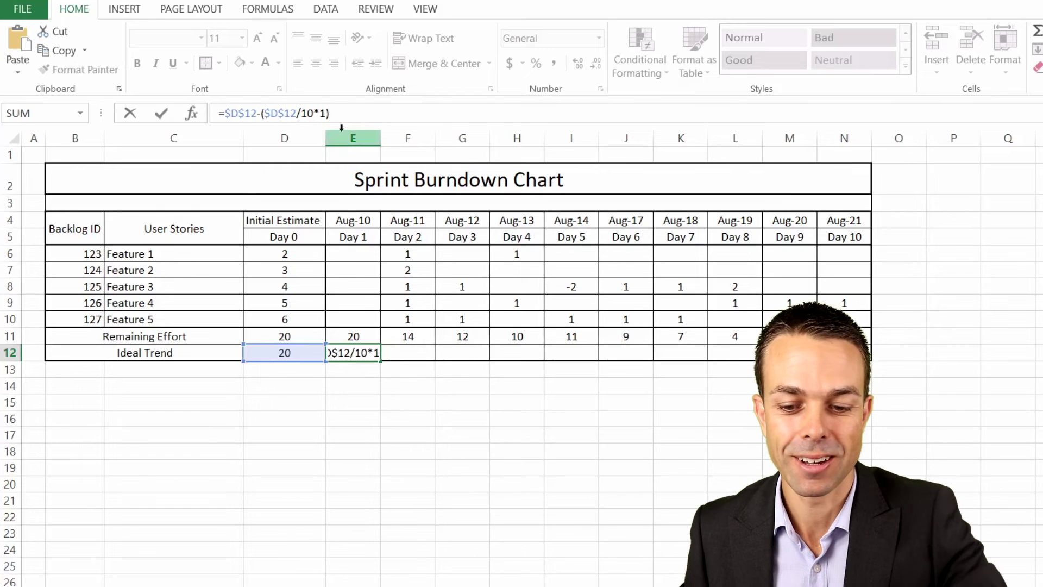
pyautogui.press('Return')
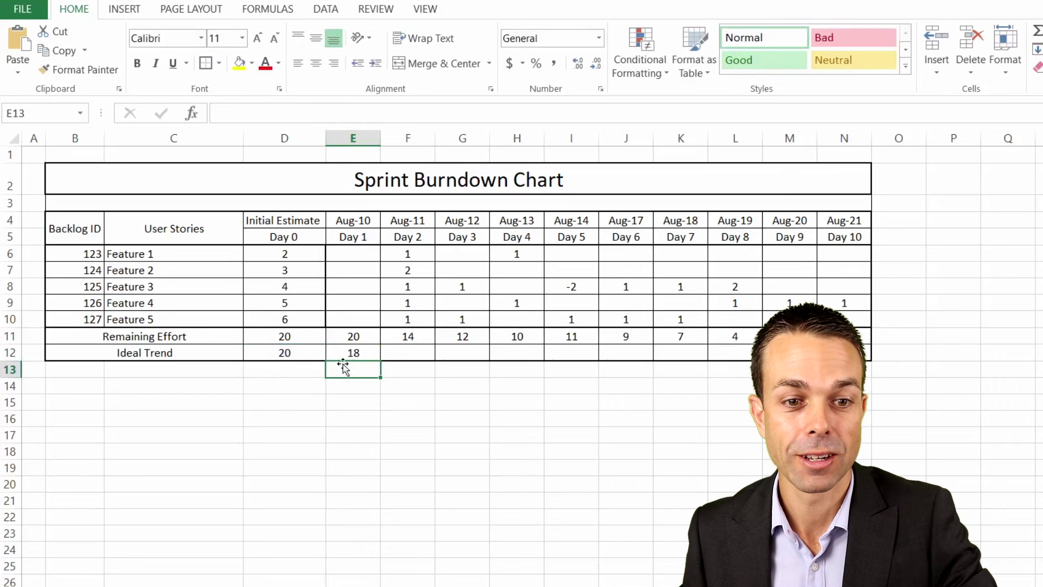
pyautogui.click(352, 353)
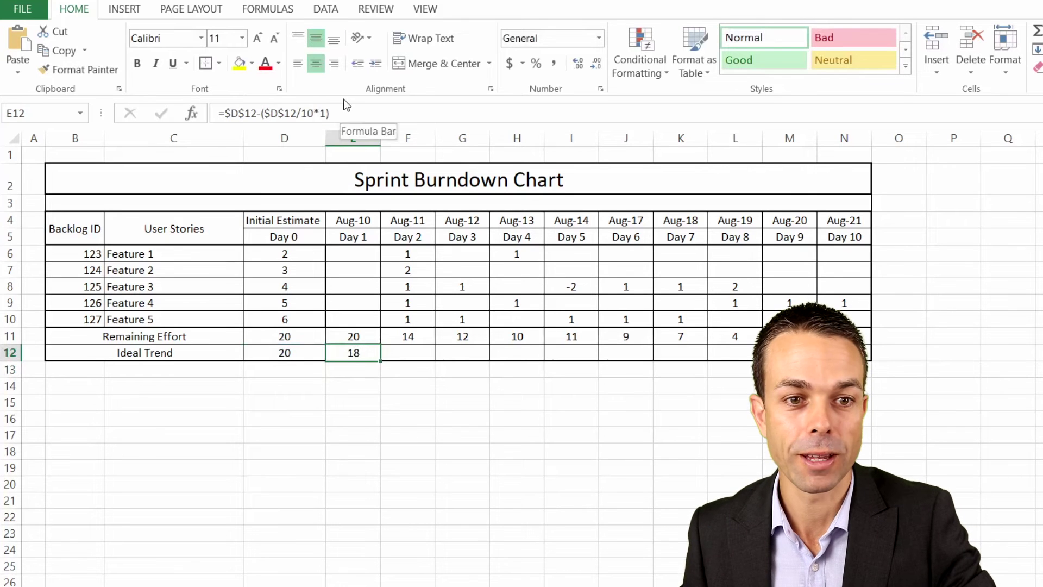
# Copy E12's Ideal Trend formula across row 12 through Day 10.
pyautogui.click(357, 343)
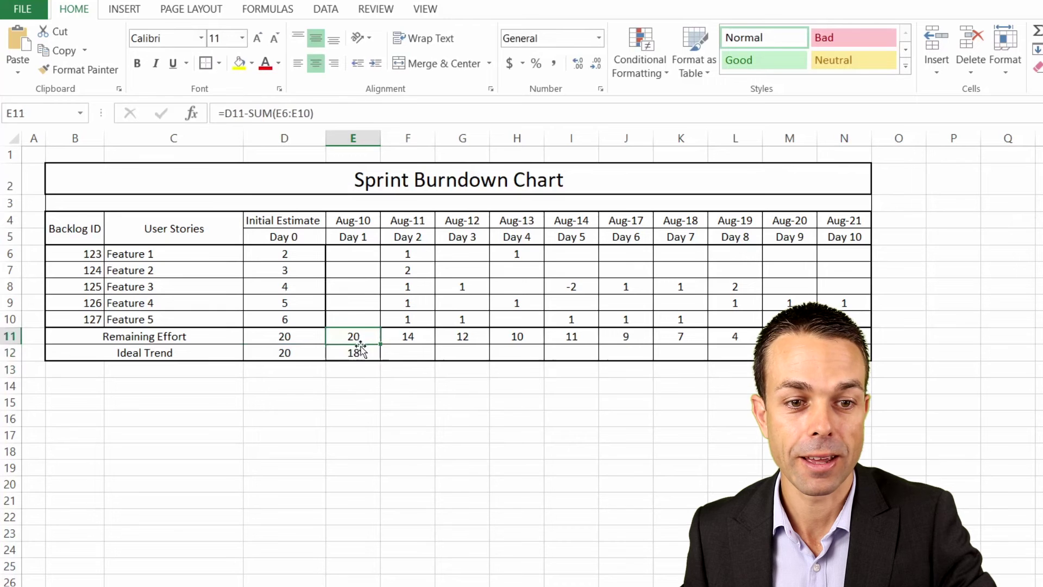
pyautogui.click(374, 354)
pyautogui.moveTo(380, 362); pyautogui.dragTo(551, 357)
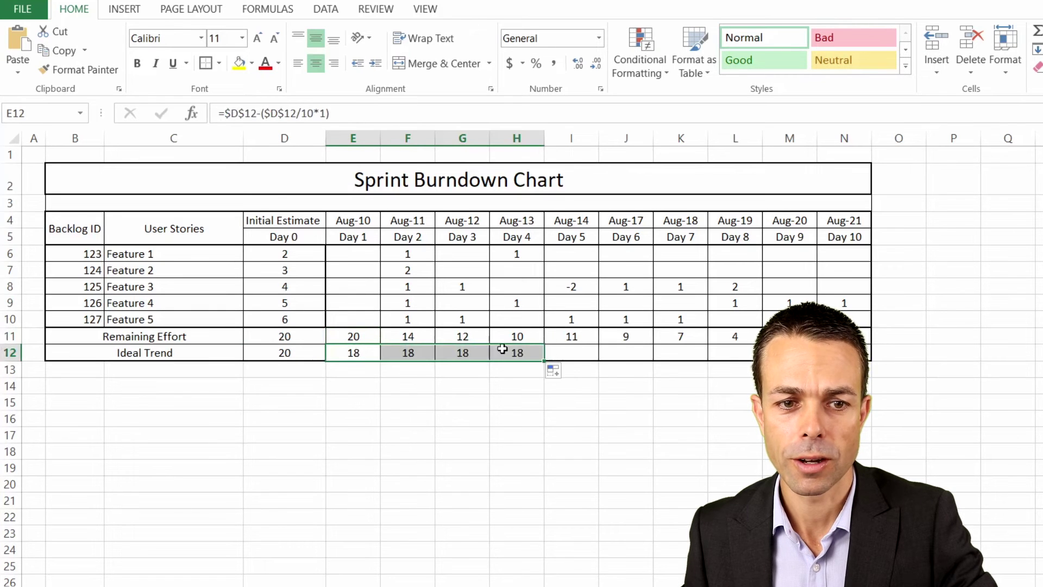
pyautogui.click(408, 353)
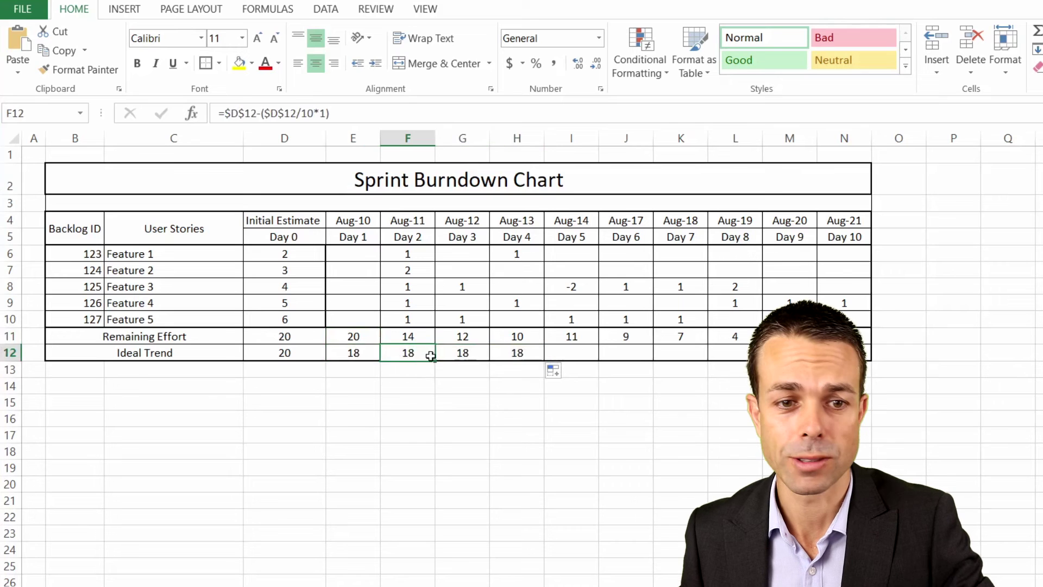
pyautogui.click(352, 354)
pyautogui.click(530, 356)
pyautogui.moveTo(541, 361); pyautogui.dragTo(844, 359)
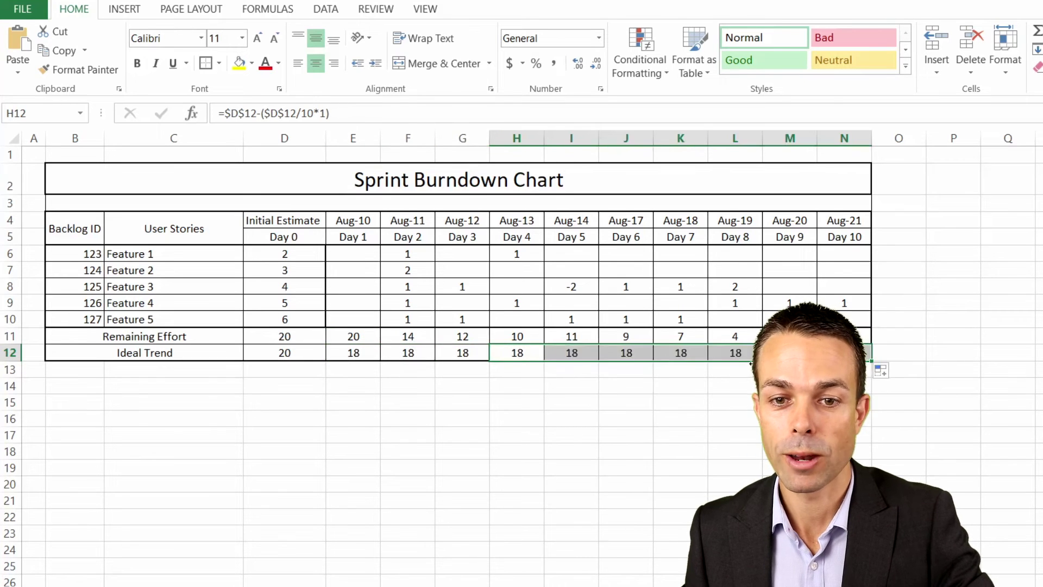
pyautogui.click(524, 390)
# Change the day multiplier to *2 and *3 for Days 2 and 3, giving 16 and 14.
pyautogui.click(418, 353)
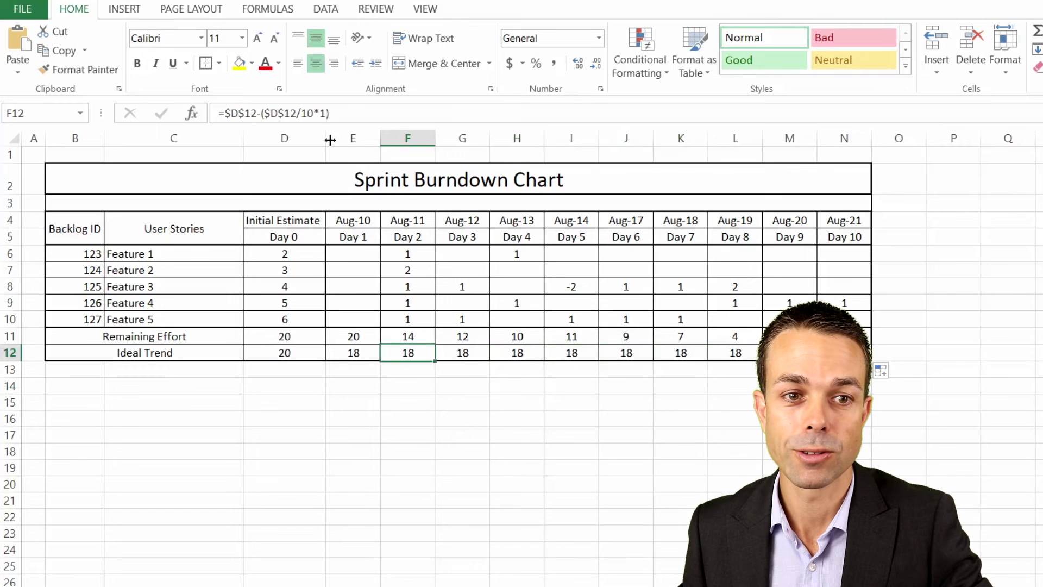
pyautogui.click(326, 115)
pyautogui.press('Left')
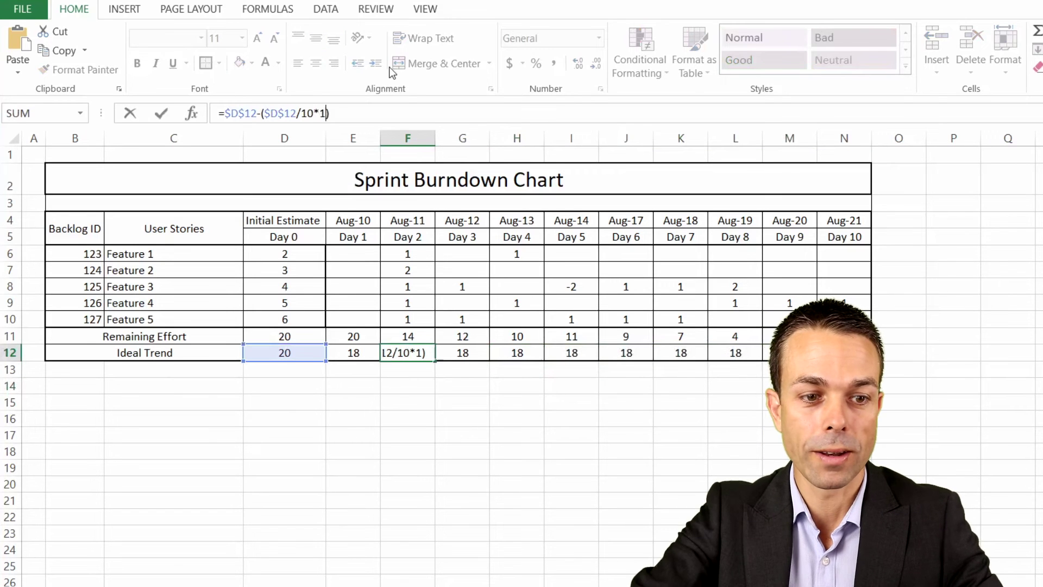
pyautogui.press('BackSpace')
pyautogui.write('2')
pyautogui.press('Tab')
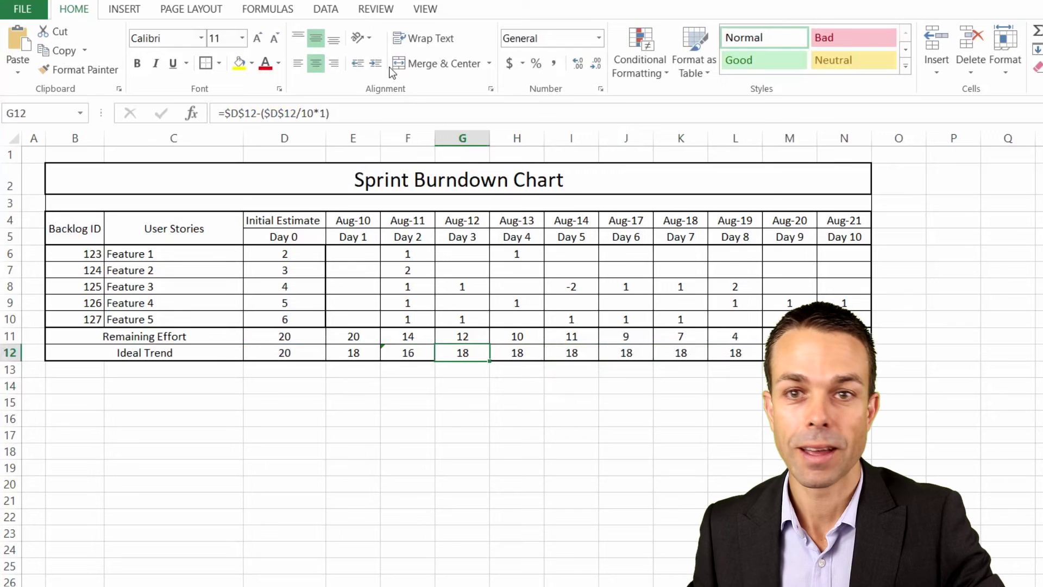
pyautogui.click(324, 112)
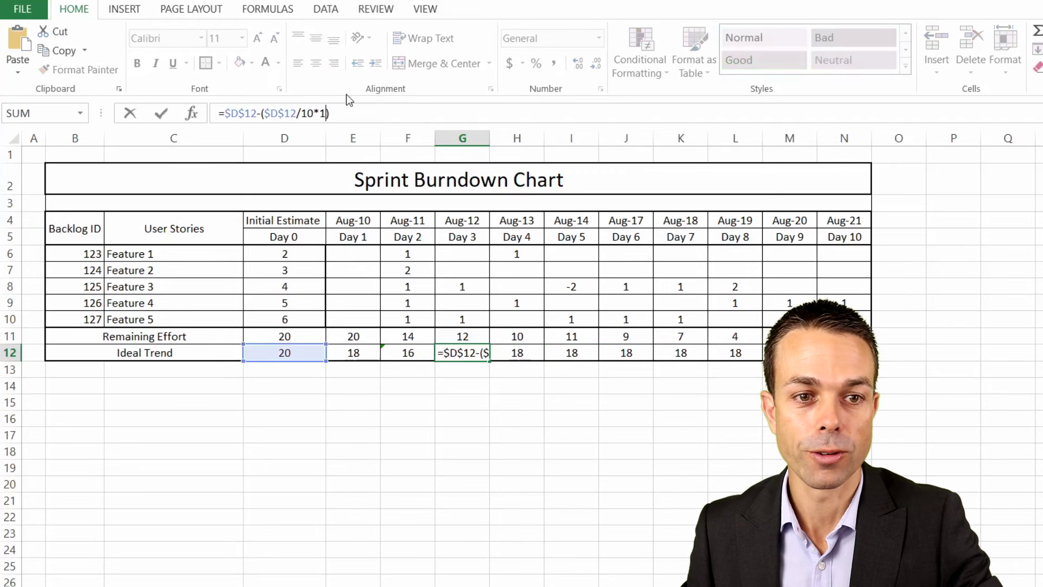
pyautogui.press('BackSpace')
pyautogui.write('3')
pyautogui.press('Tab')
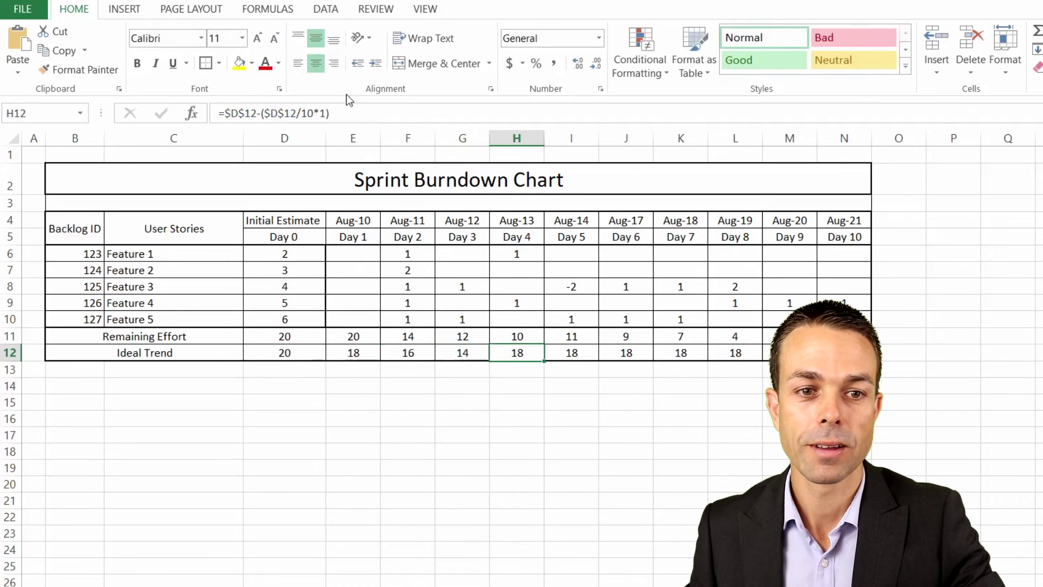
# Change Day 4's multiplier to *4 for 12, and start updating the later days' multipliers.
pyautogui.click(327, 113)
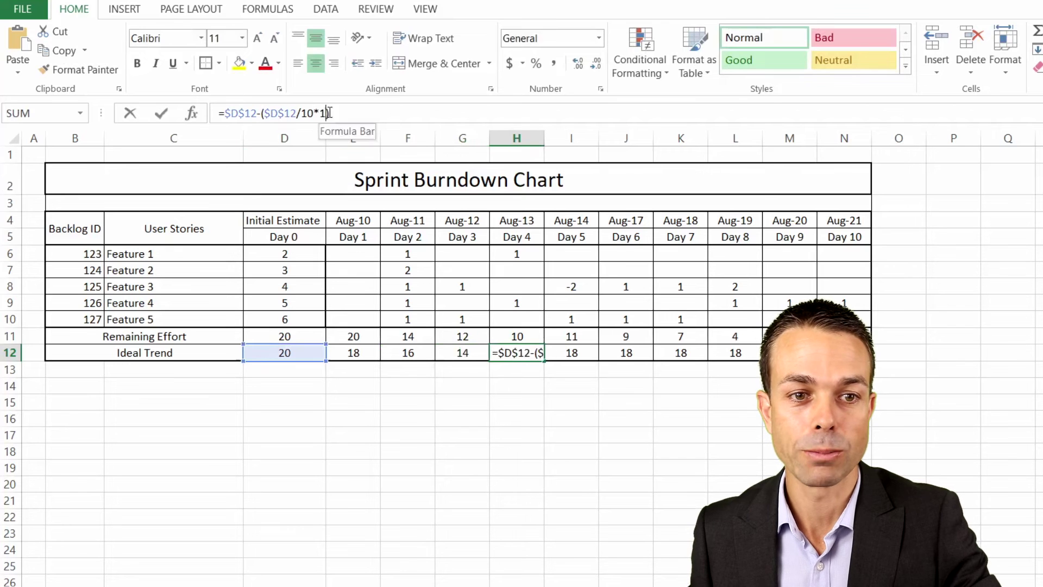
pyautogui.press('BackSpace')
pyautogui.write('4')
pyautogui.press('Tab')
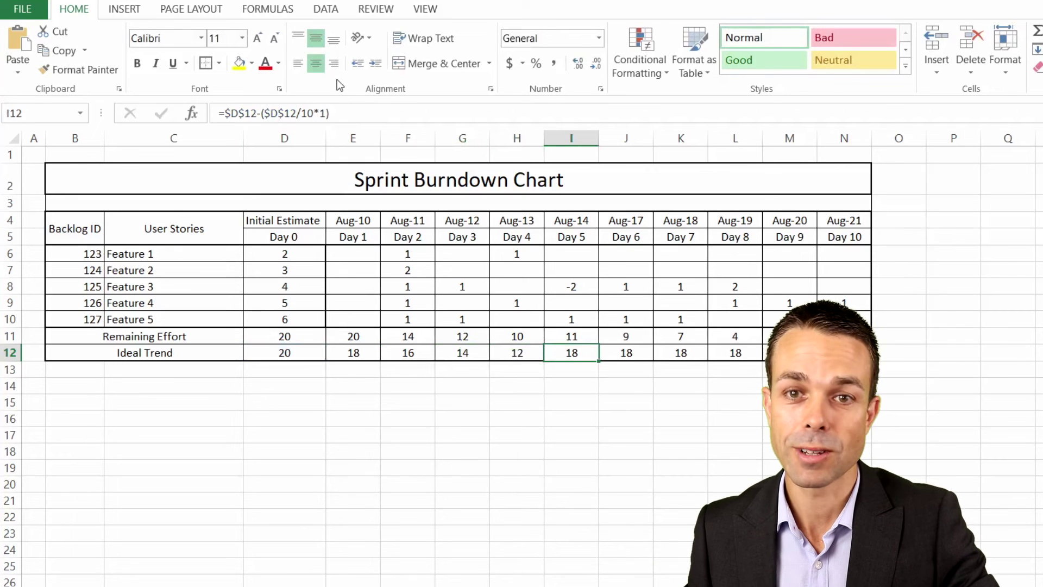
pyautogui.click(617, 351)
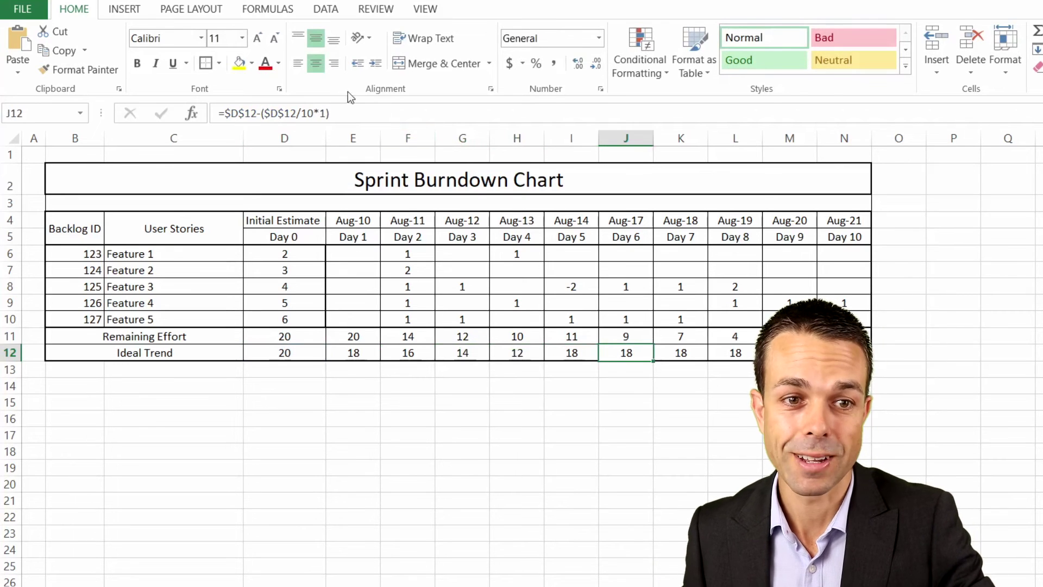
pyautogui.click(325, 113)
pyautogui.press('BackSpace')
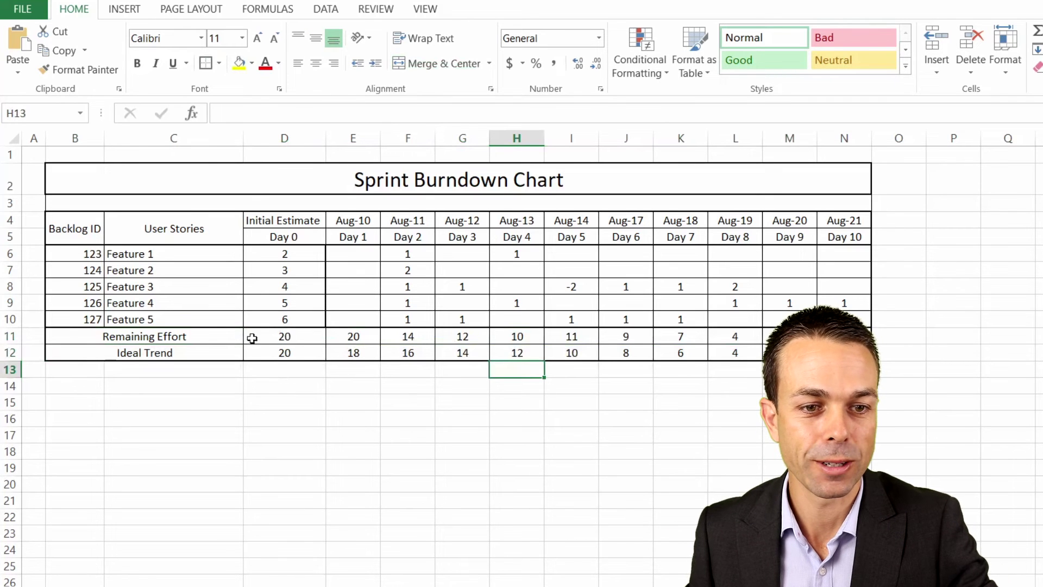
pyautogui.moveTo(252, 338); pyautogui.dragTo(288, 352)
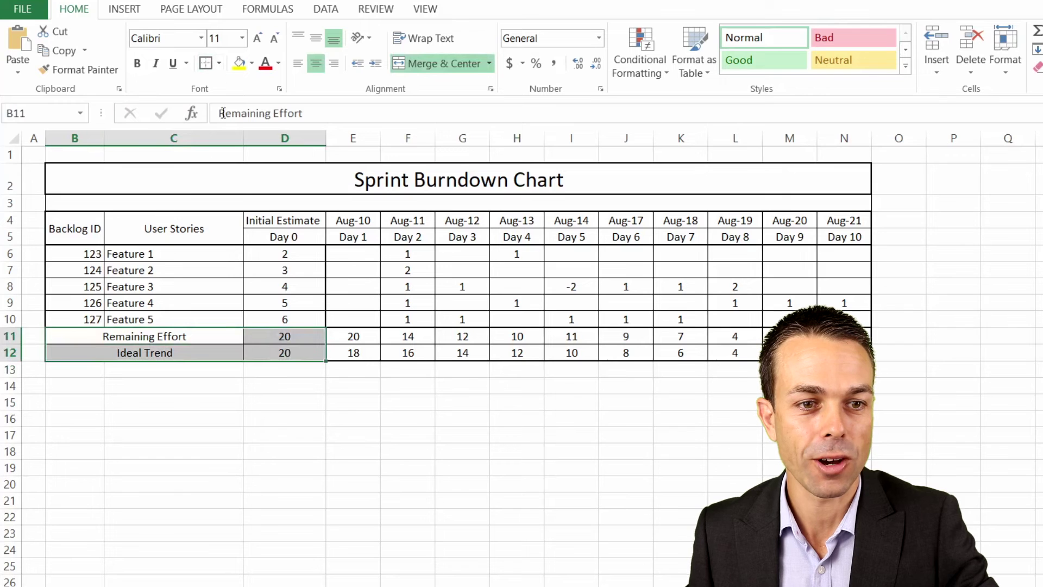
# Fill the merged title cell blue with white text.
pyautogui.click(201, 190)
pyautogui.click(254, 69)
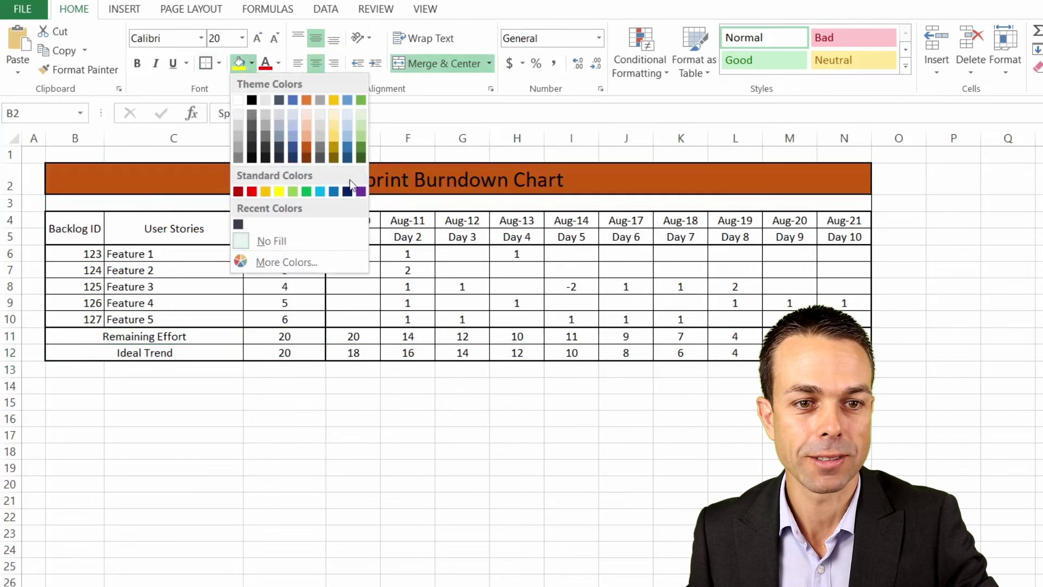
pyautogui.click(347, 147)
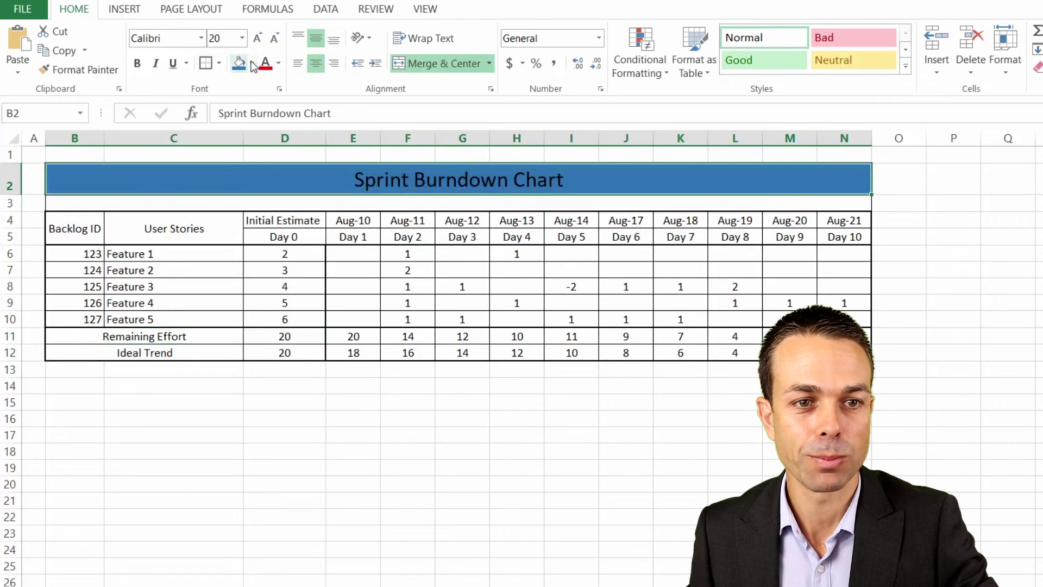
pyautogui.click(278, 63)
pyautogui.click(265, 120)
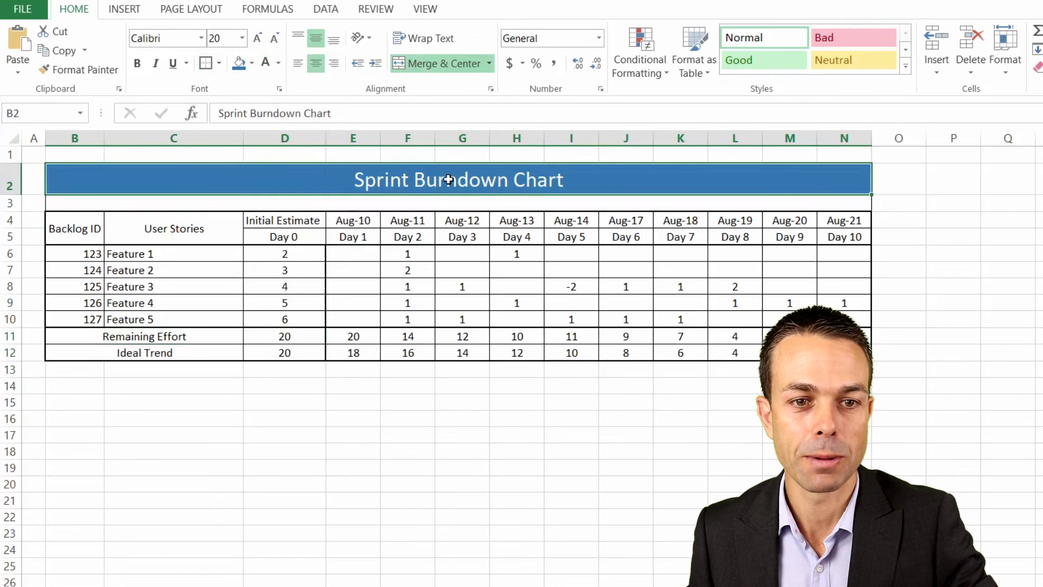
# Fill the header row from Backlog ID through the date headers gold and make it bold.
pyautogui.click(292, 201)
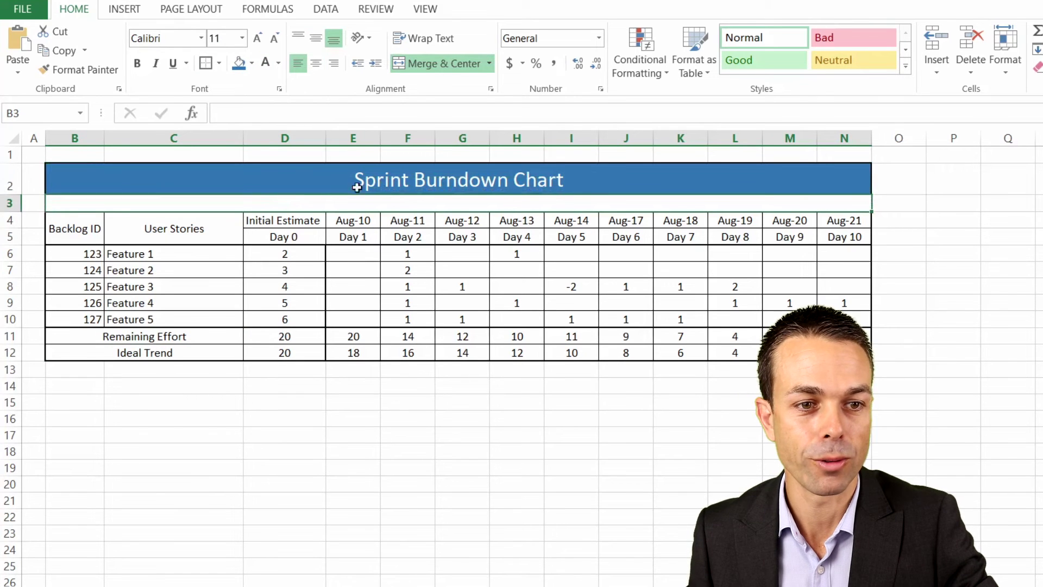
pyautogui.click(92, 231)
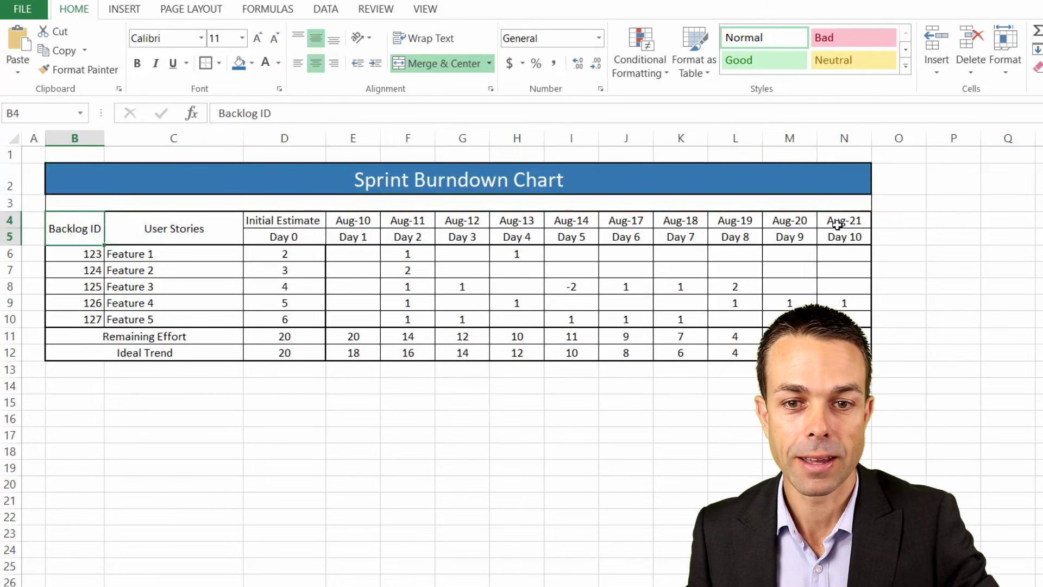
pyautogui.moveTo(82, 231); pyautogui.dragTo(206, 228)
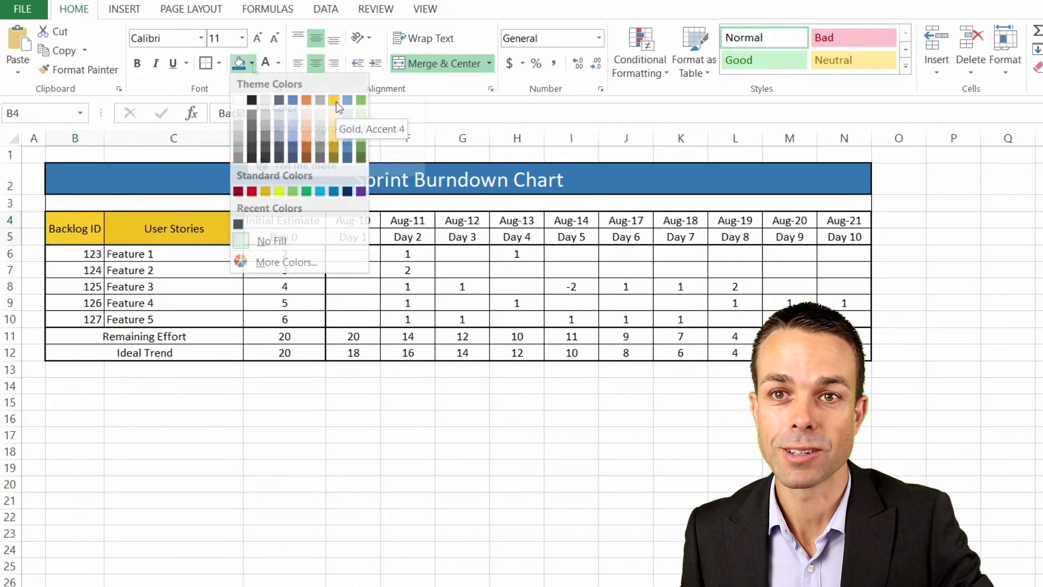
pyautogui.click(335, 101)
pyautogui.click(280, 224)
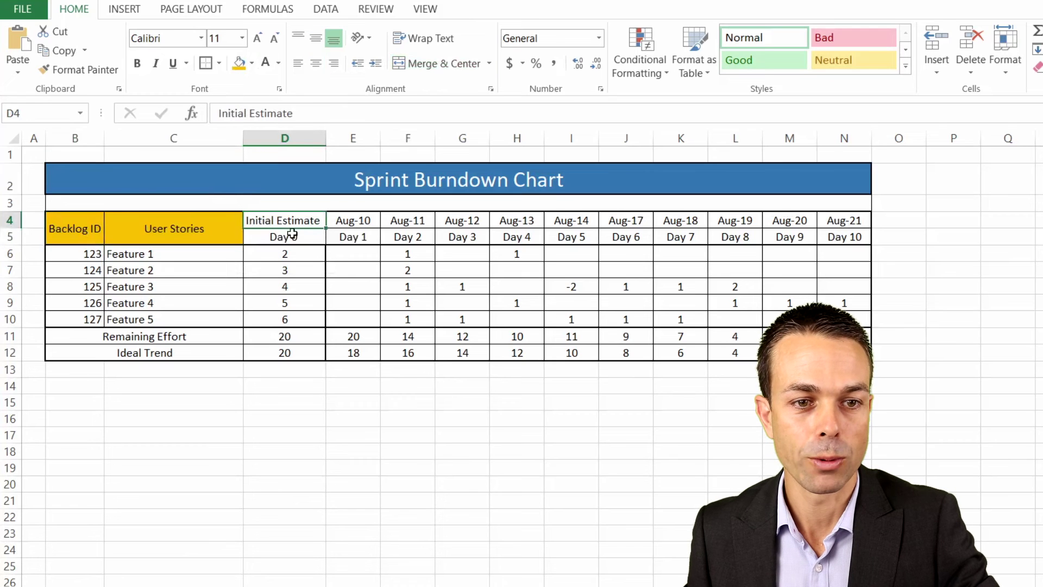
pyautogui.keyDown('shift'); pyautogui.click(853, 233); pyautogui.keyUp('shift')
pyautogui.click(239, 63)
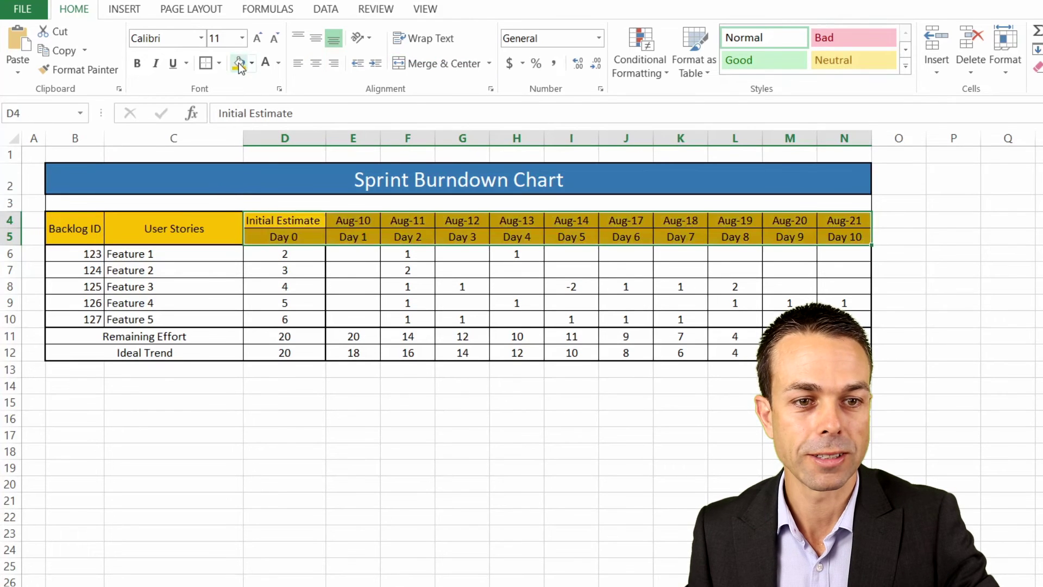
pyautogui.click(174, 230)
pyautogui.click(61, 229)
pyautogui.keyDown('shift'); pyautogui.click(844, 239); pyautogui.keyUp('shift')
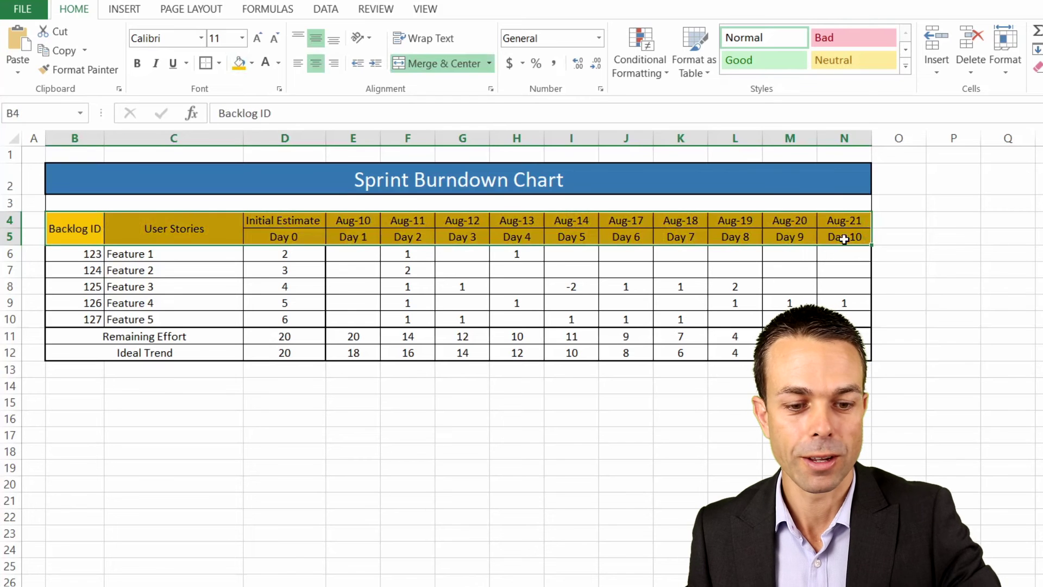
pyautogui.hotkey('ctrl', 'b')
pyautogui.click(792, 284)
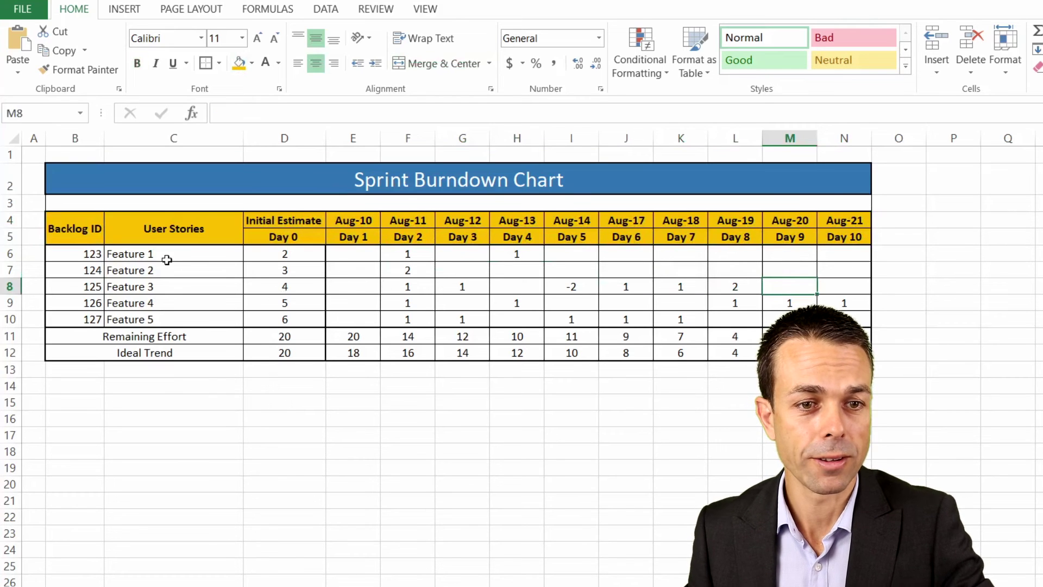
# Shade the Remaining Effort row light gold and the Ideal Trend row light green.
pyautogui.click(79, 253)
pyautogui.click(191, 337)
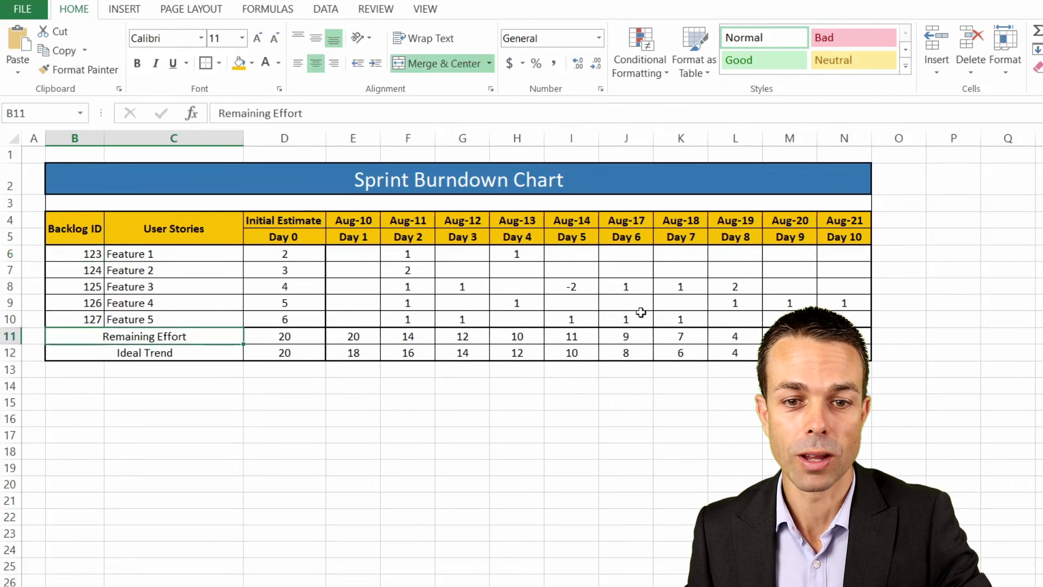
pyautogui.hotkey('ctrl', 'shift', 'Right')
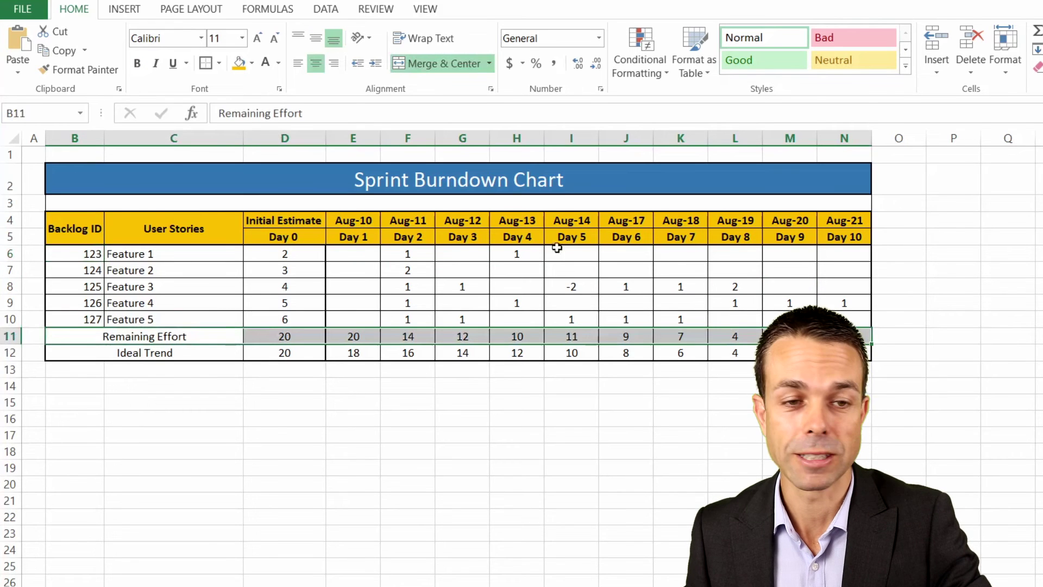
pyautogui.click(251, 63)
pyautogui.click(333, 129)
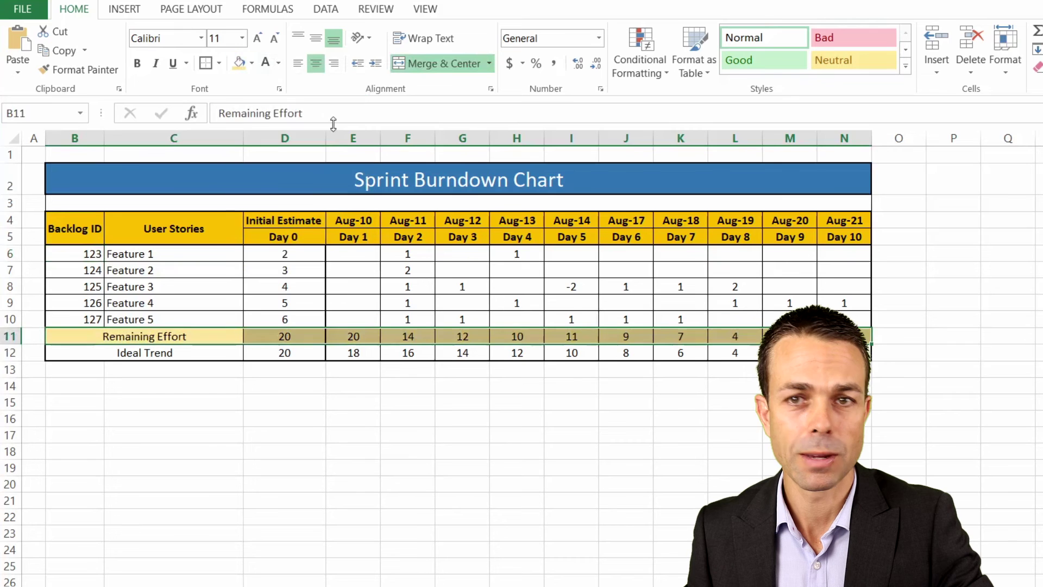
pyautogui.click(210, 349)
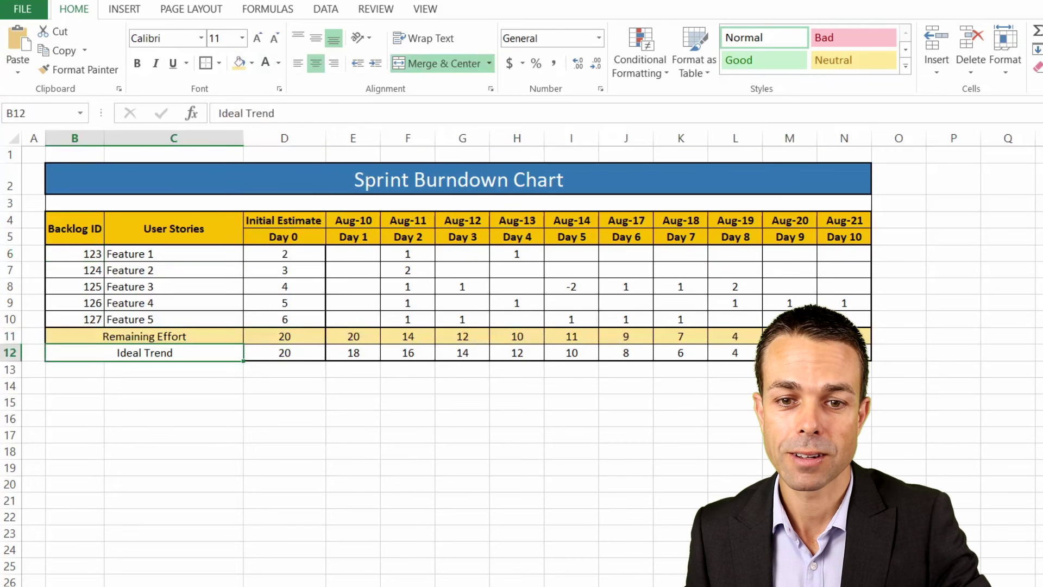
pyautogui.hotkey('ctrl', 'shift', 'Right')
pyautogui.click(253, 64)
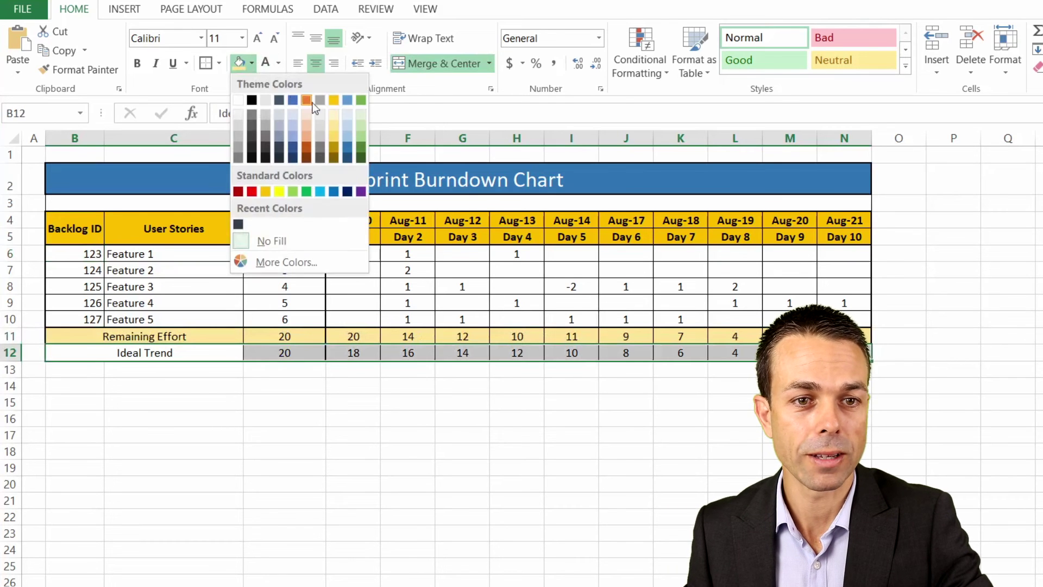
pyautogui.click(360, 122)
pyautogui.click(390, 298)
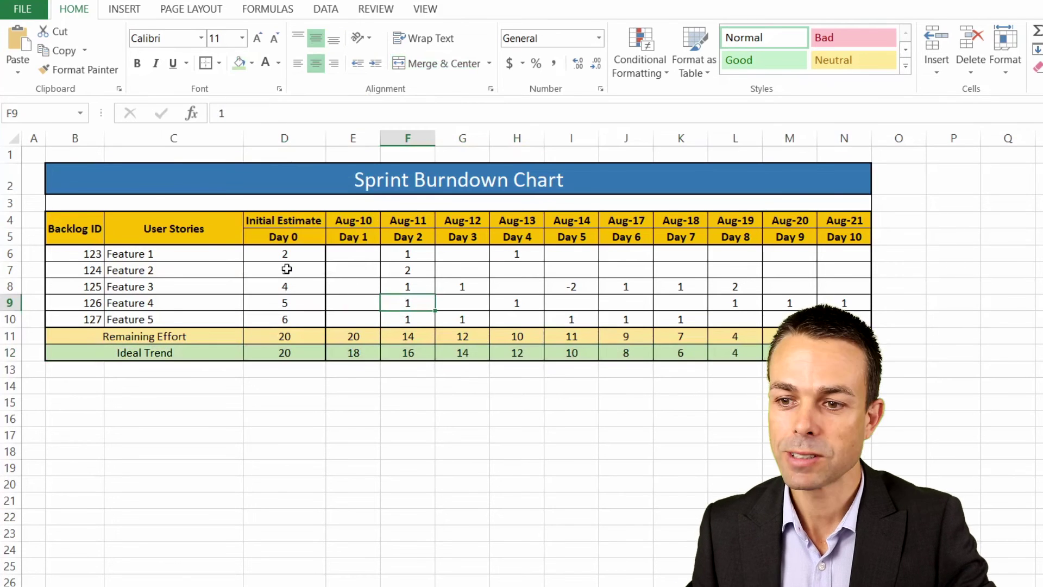
# Fill the Day 0 estimates D6:D10 light blue.
pyautogui.moveTo(289, 255); pyautogui.dragTo(291, 320)
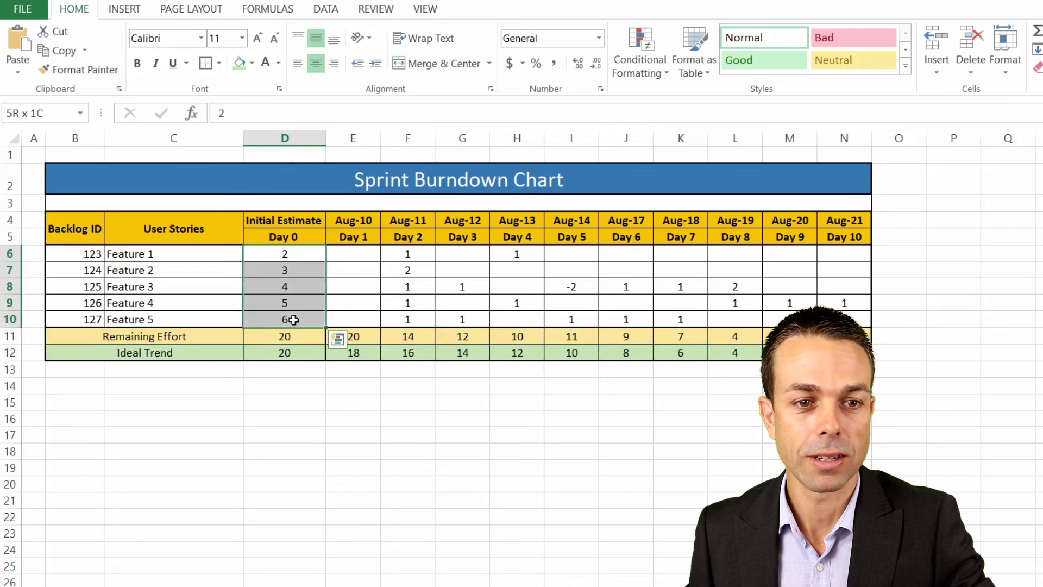
pyautogui.click(252, 63)
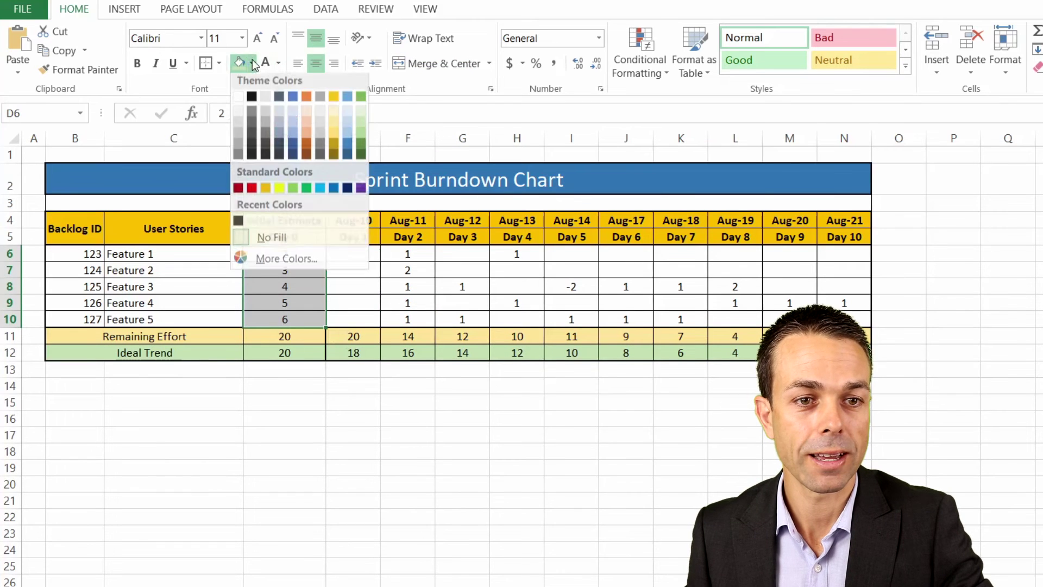
pyautogui.click(295, 116)
pyautogui.click(407, 252)
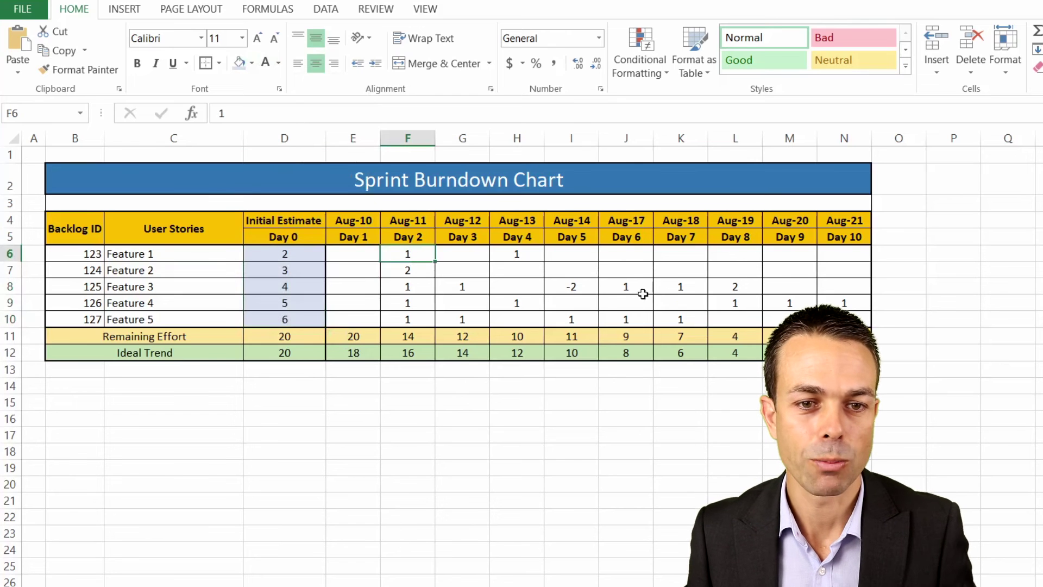
pyautogui.click(407, 434)
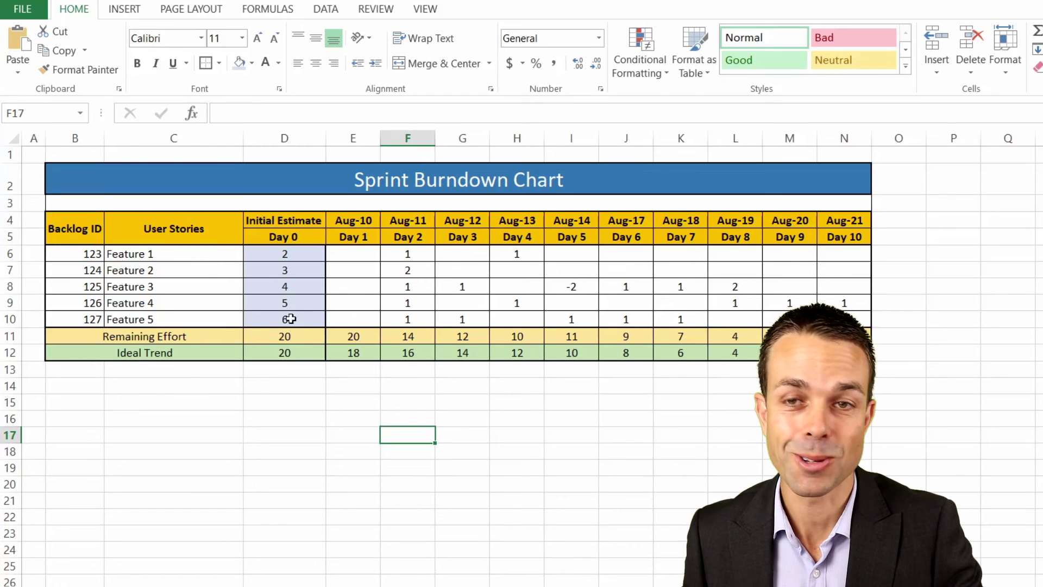
# Bold the Remaining Effort and Ideal Trend labels in B11:B12.
pyautogui.moveTo(165, 336); pyautogui.dragTo(187, 353)
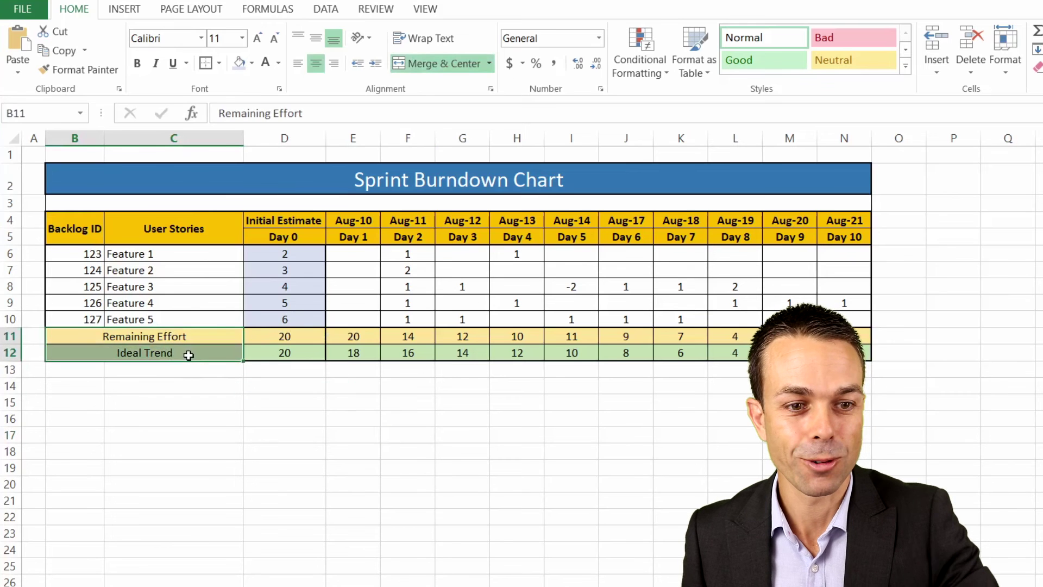
pyautogui.hotkey('ctrl', 'b')
pyautogui.click(246, 367)
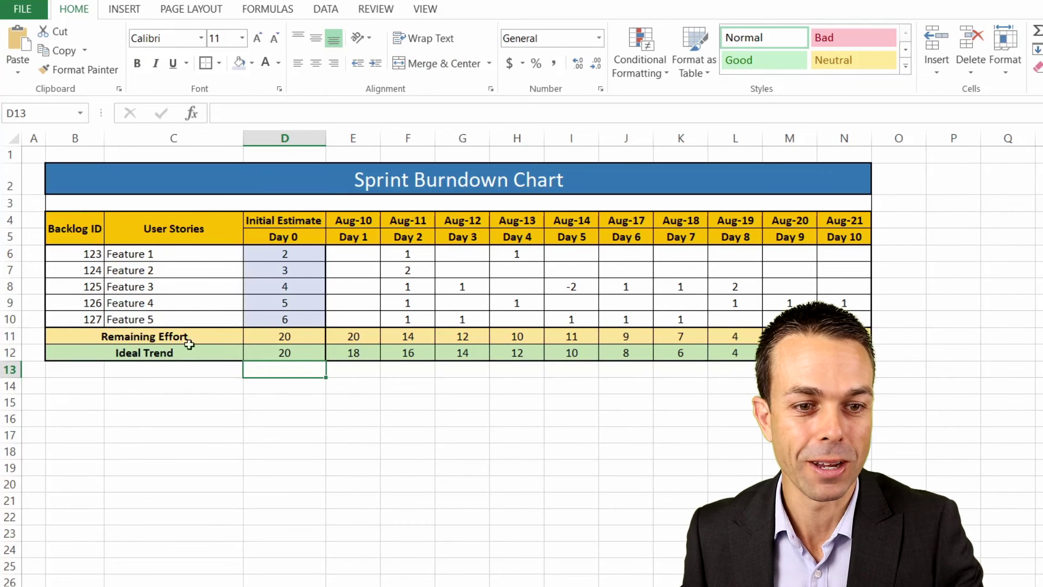
pyautogui.click(207, 336)
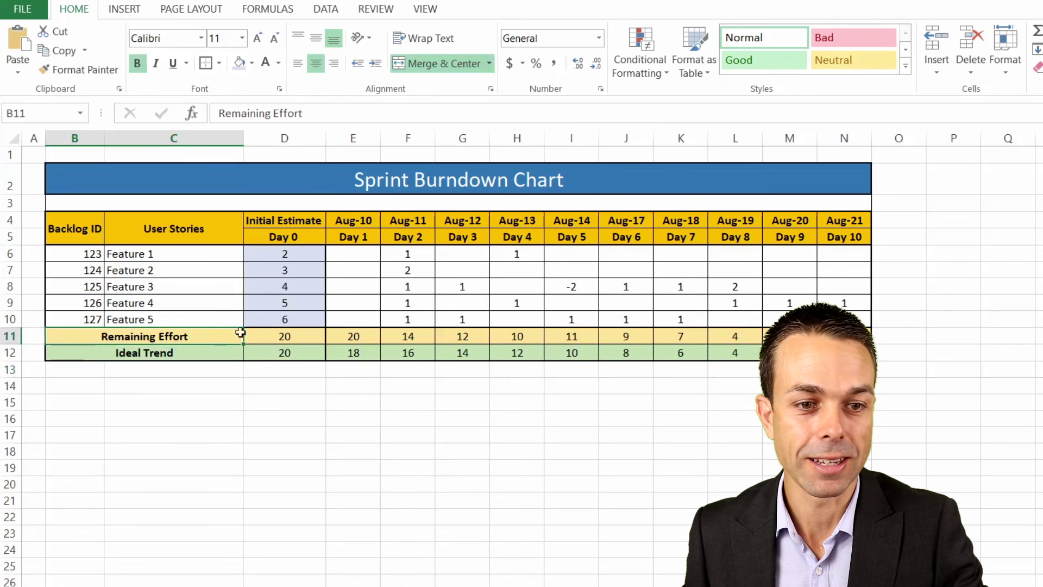
pyautogui.click(278, 336)
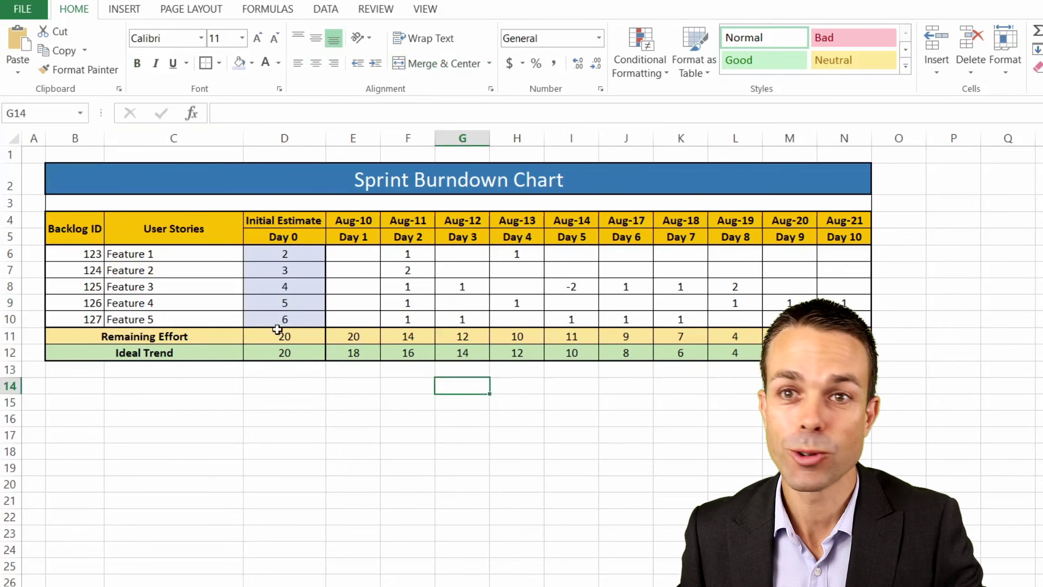
# Insert a 2-D line chart of D11:N12, then move and resize it below the table.
pyautogui.moveTo(285, 336); pyautogui.dragTo(844, 353)
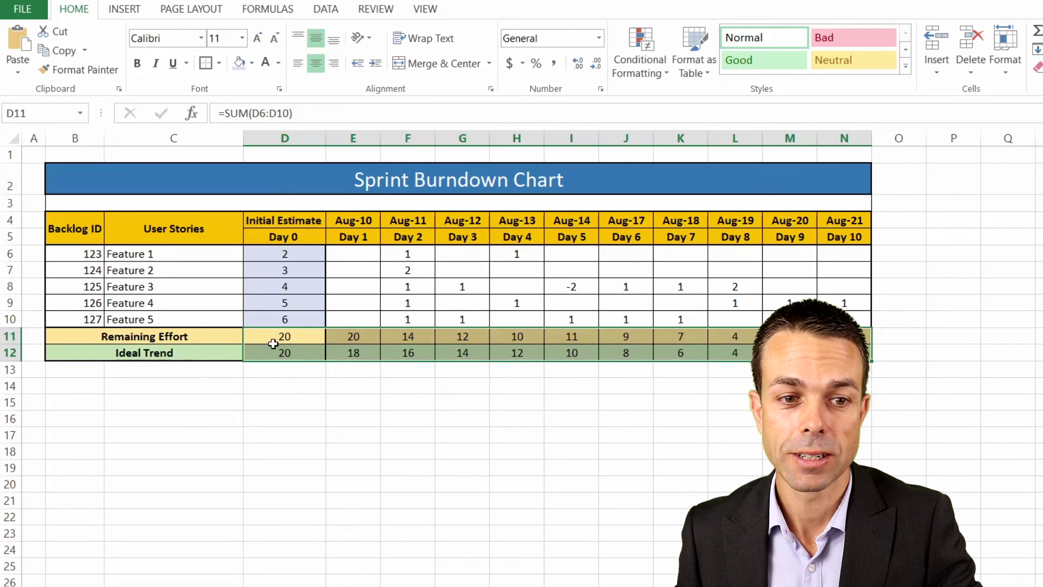
pyautogui.click(124, 10)
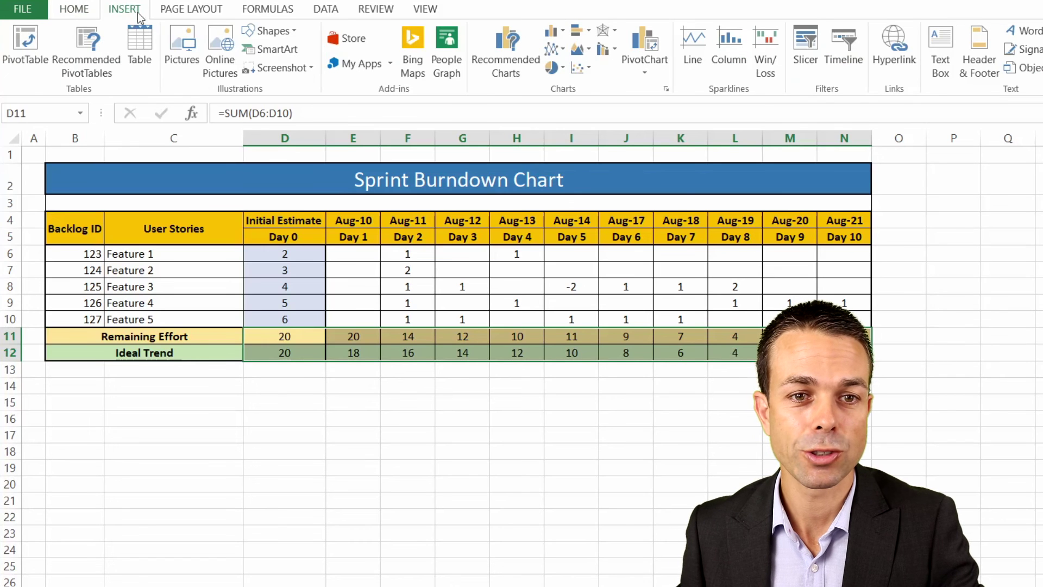
pyautogui.click(553, 49)
pyautogui.click(567, 104)
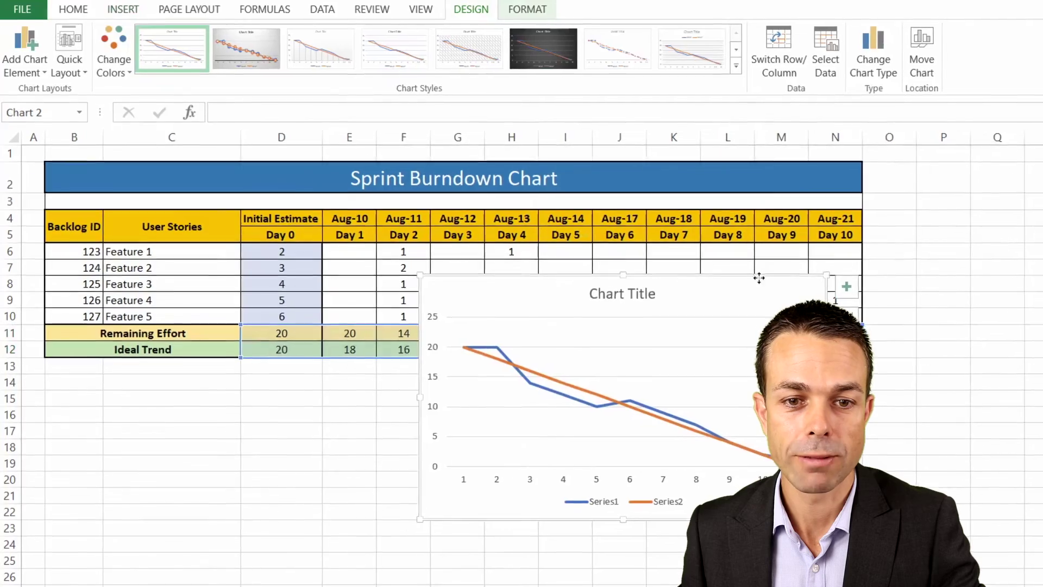
pyautogui.moveTo(757, 276); pyautogui.dragTo(617, 386)
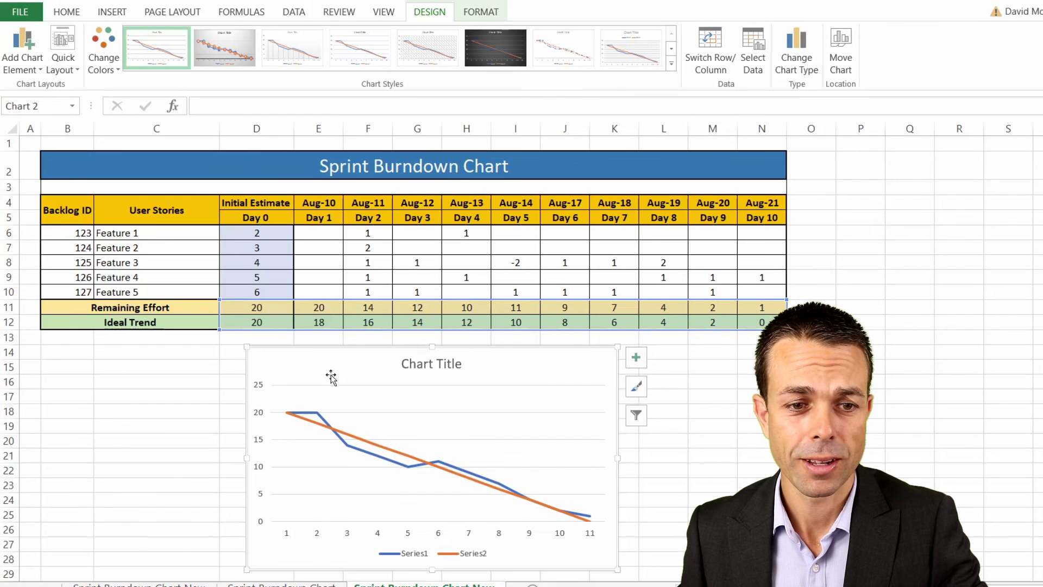
pyautogui.moveTo(247, 347); pyautogui.dragTo(140, 274)
pyautogui.moveTo(349, 274); pyautogui.dragTo(395, 330)
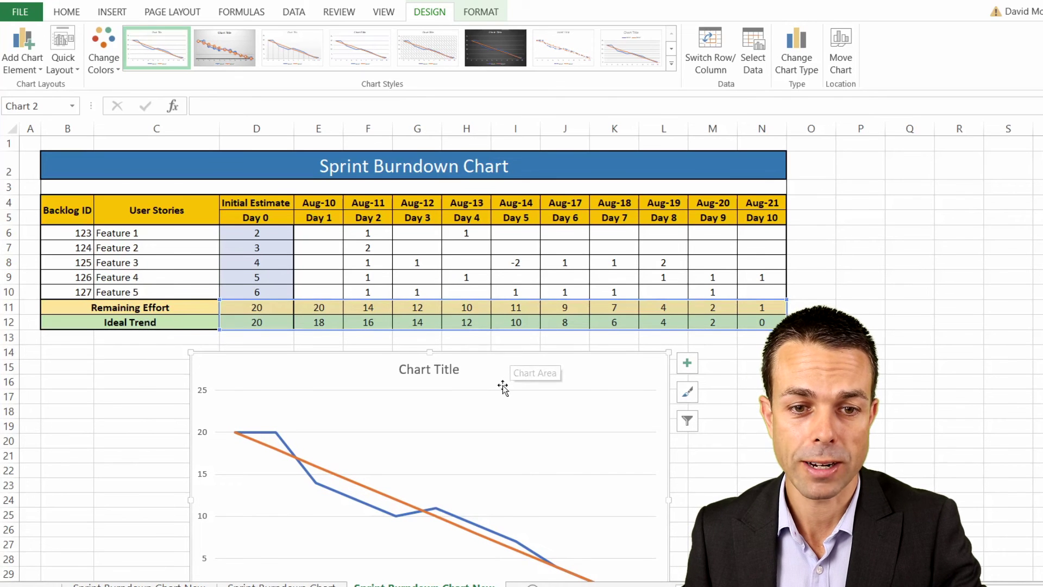
pyautogui.scroll(-2, 500, 353)
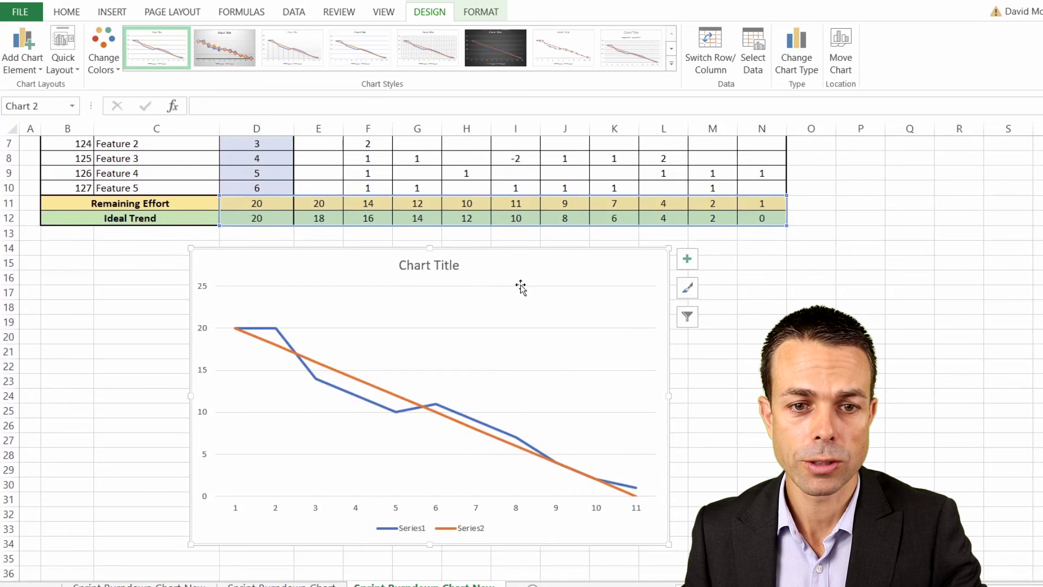
# Set the chart's horizontal axis labels to the range D5:N5 (Day 0 through Day 10).
pyautogui.scroll(1, 521, 288)
pyautogui.rightClick(512, 327)
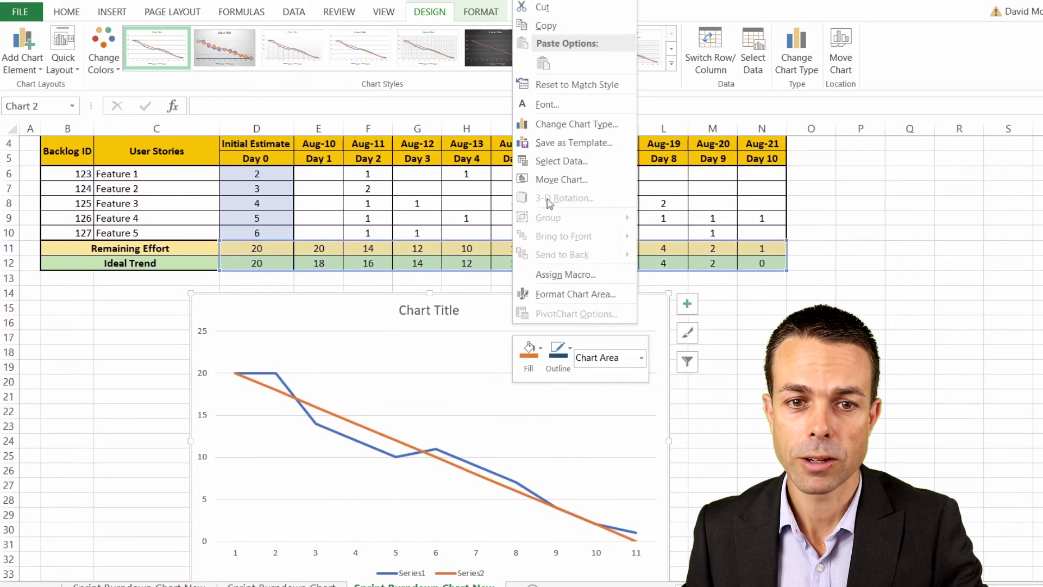
pyautogui.click(562, 161)
pyautogui.moveTo(598, 244); pyautogui.dragTo(625, 303)
pyautogui.click(639, 406)
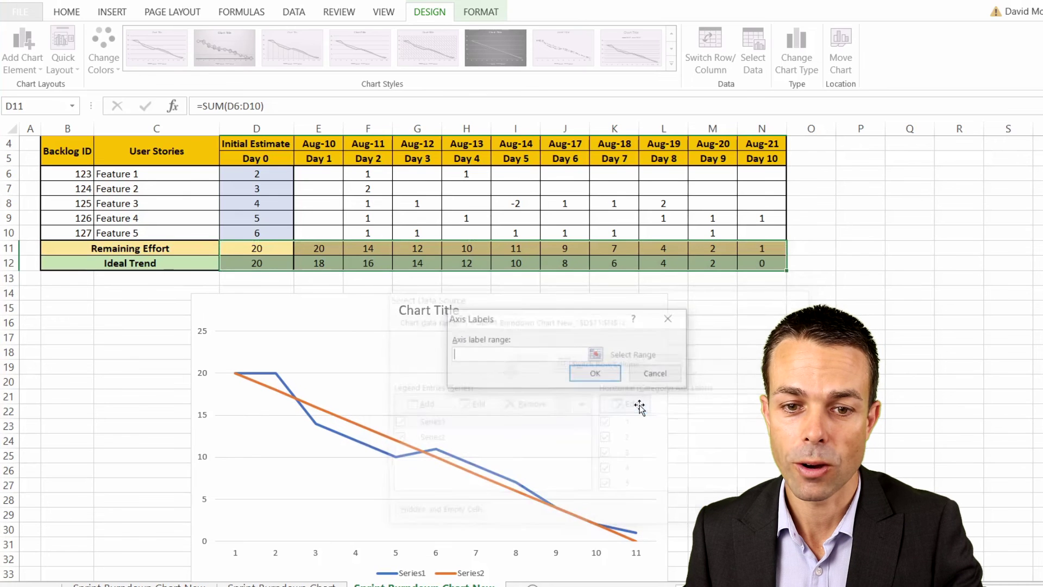
pyautogui.click(253, 159)
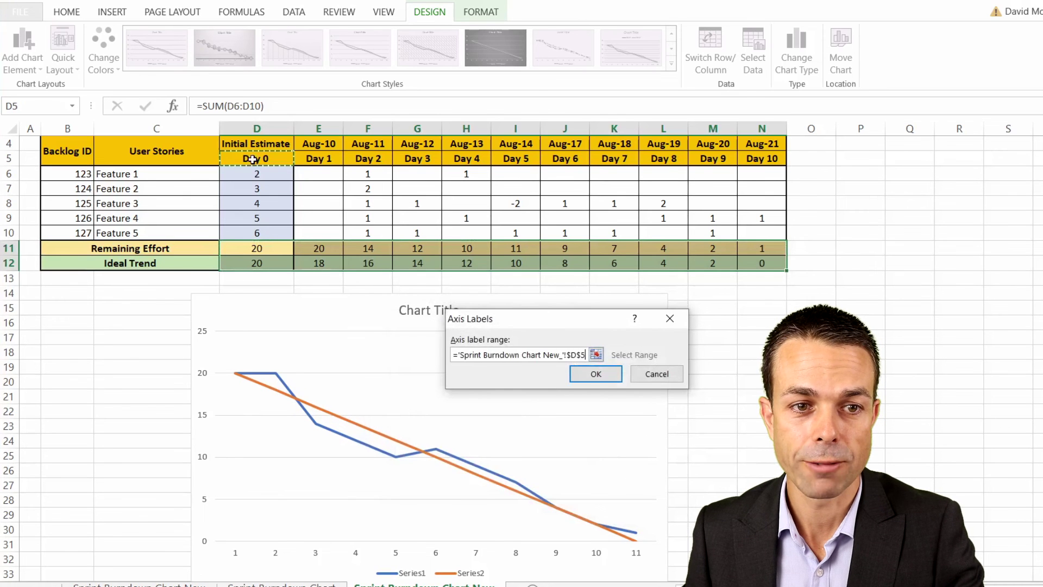
pyautogui.keyDown('shift'); pyautogui.click(762, 159); pyautogui.keyUp('shift')
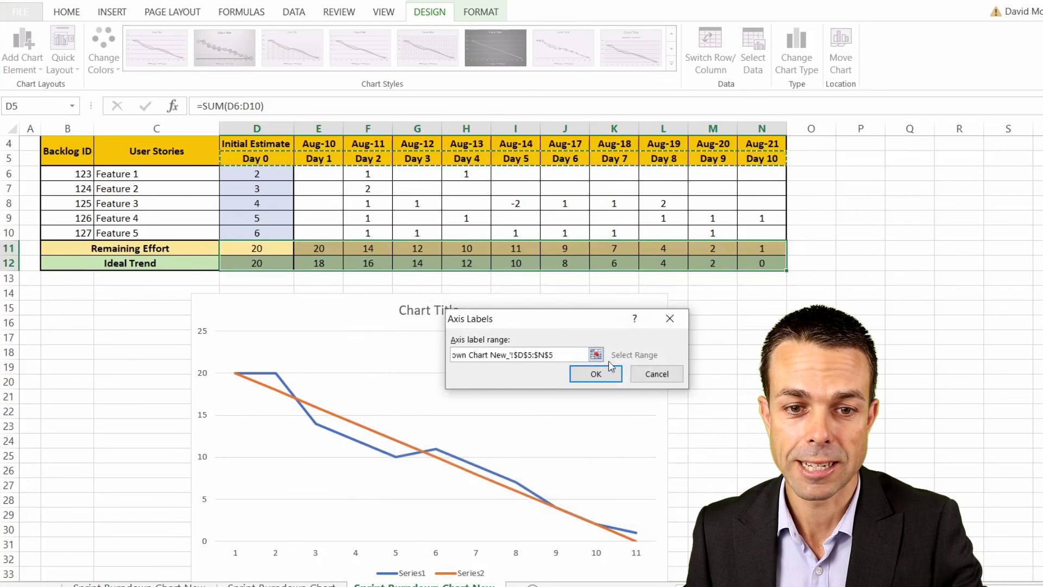
pyautogui.click(597, 374)
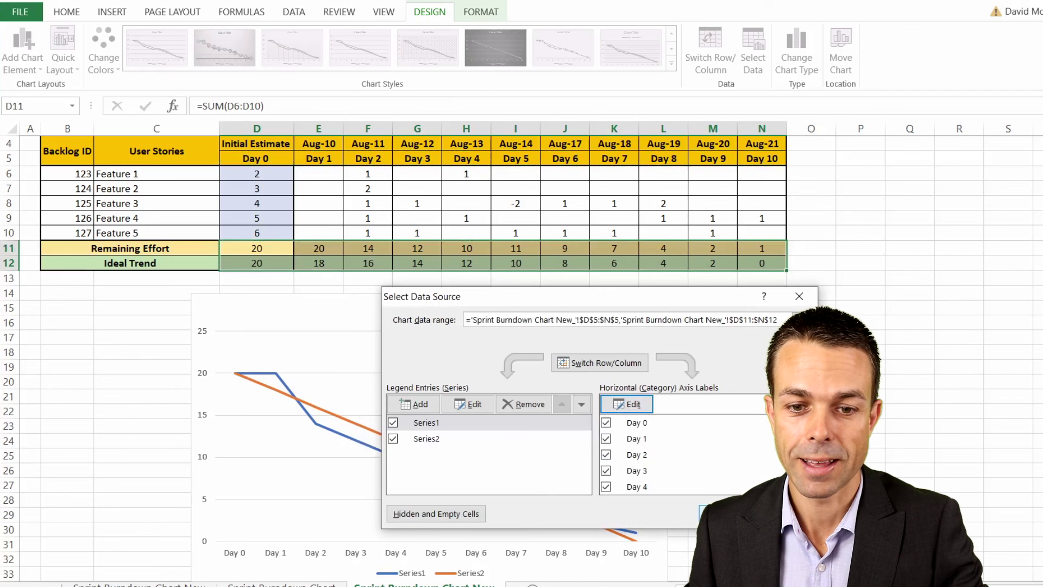
pyautogui.click(723, 513)
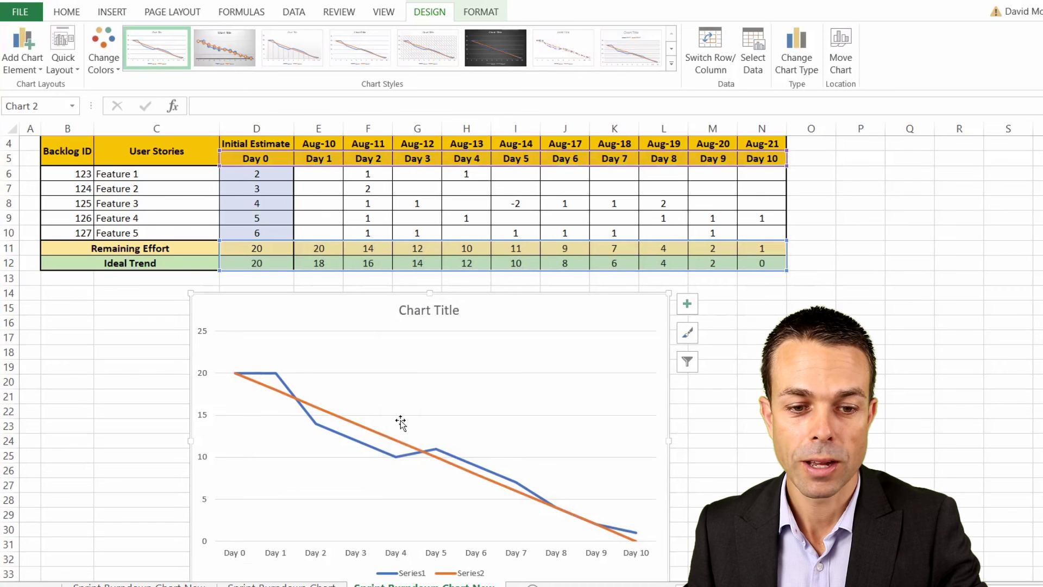
pyautogui.scroll(-2, 401, 423)
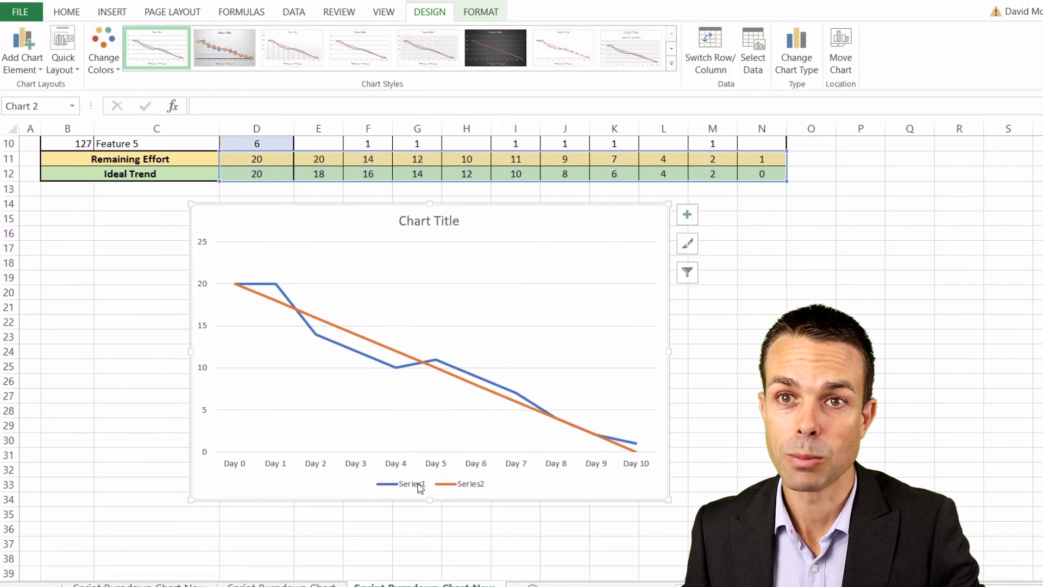
# Rename Series1 to Remaining Effort using its label cell in the table.
pyautogui.scroll(2, 492, 353)
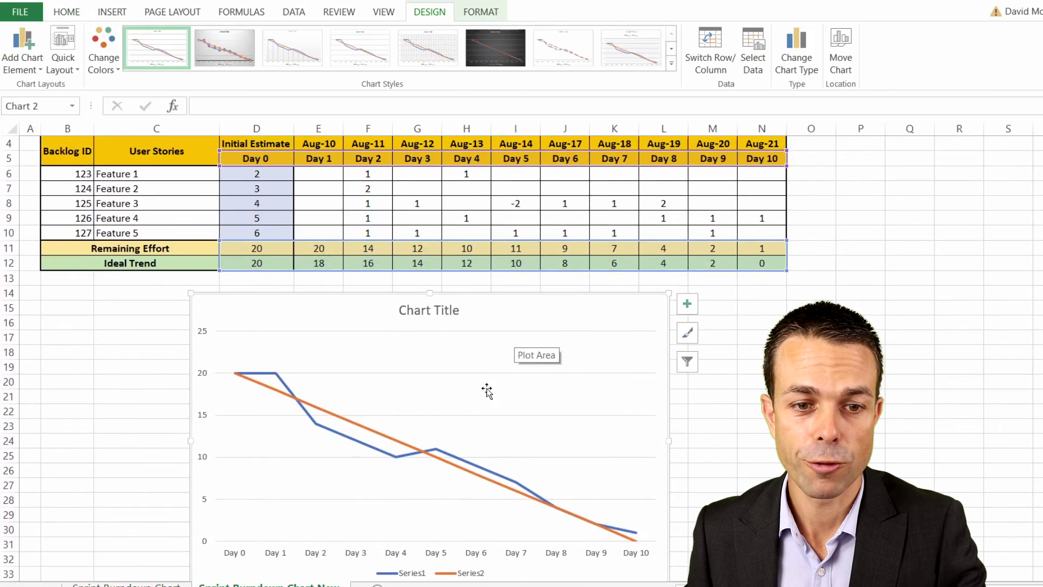
pyautogui.rightClick(483, 404)
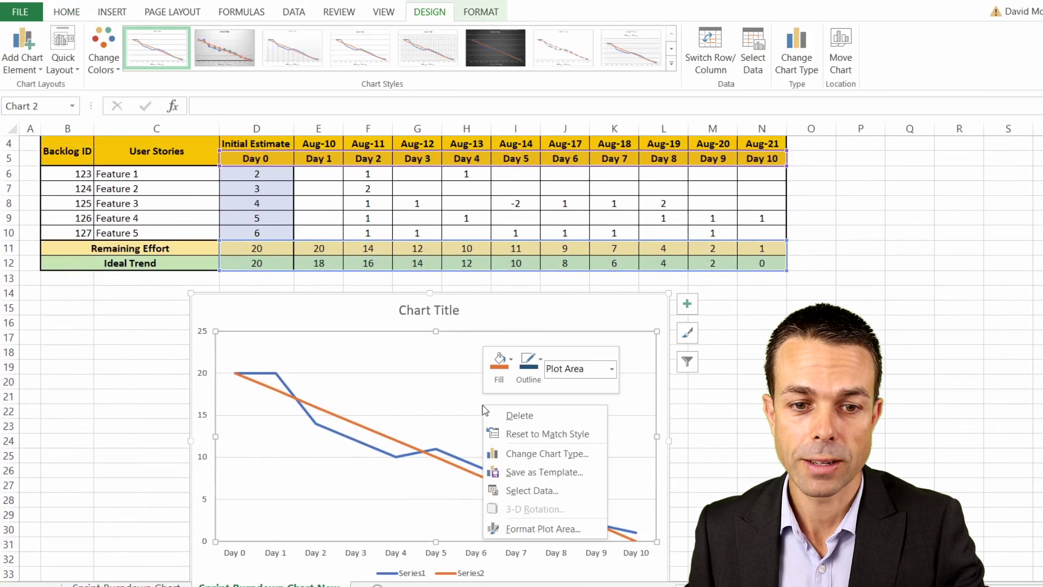
pyautogui.click(532, 490)
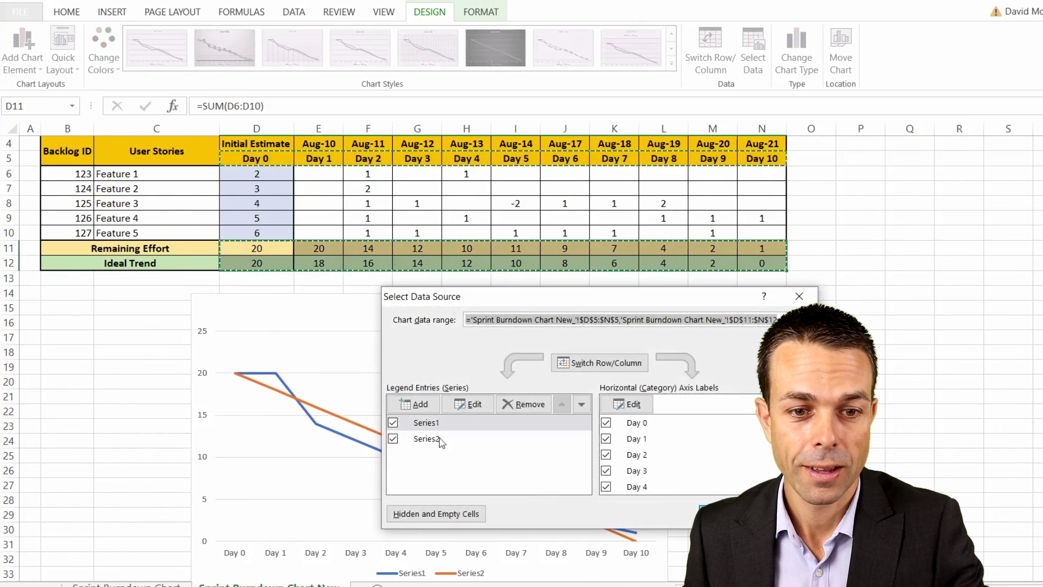
pyautogui.click(428, 424)
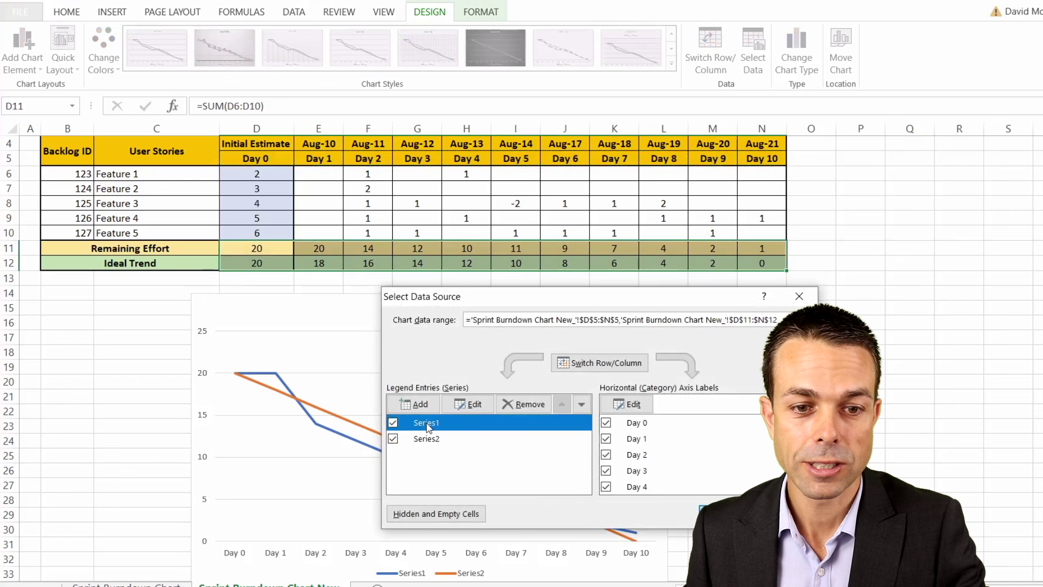
pyautogui.click(474, 406)
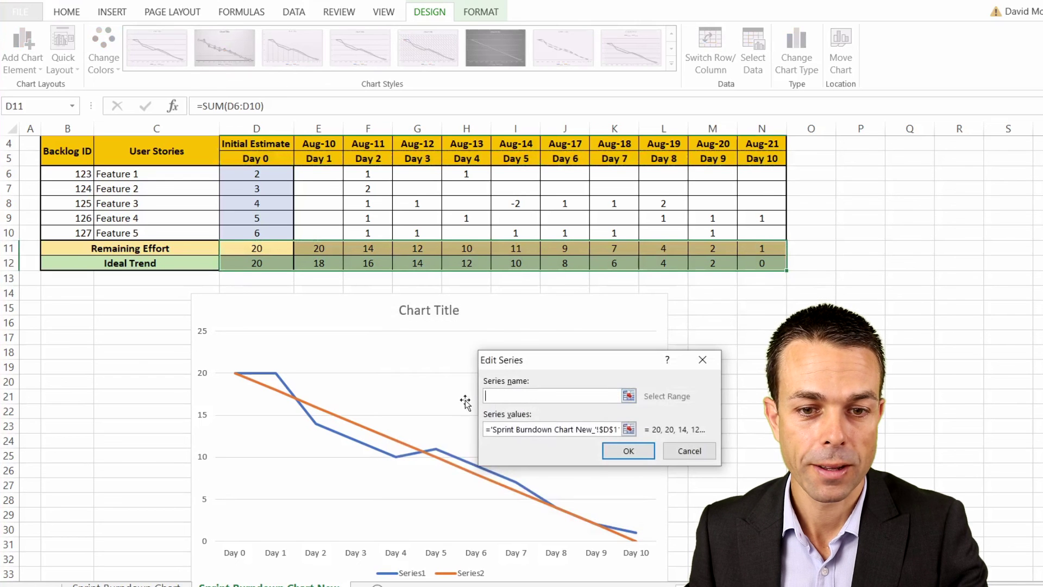
pyautogui.click(179, 248)
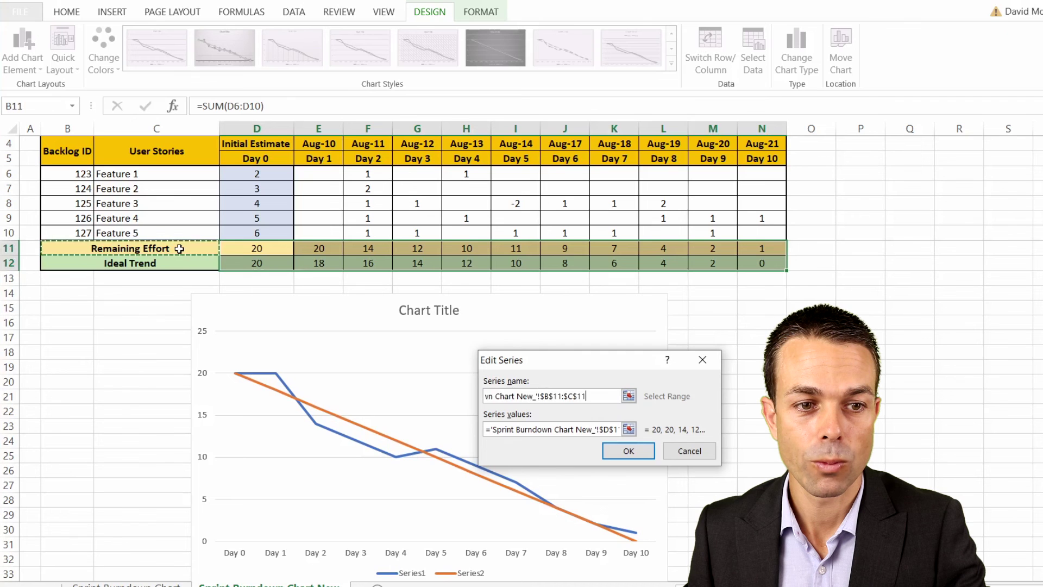
pyautogui.click(607, 453)
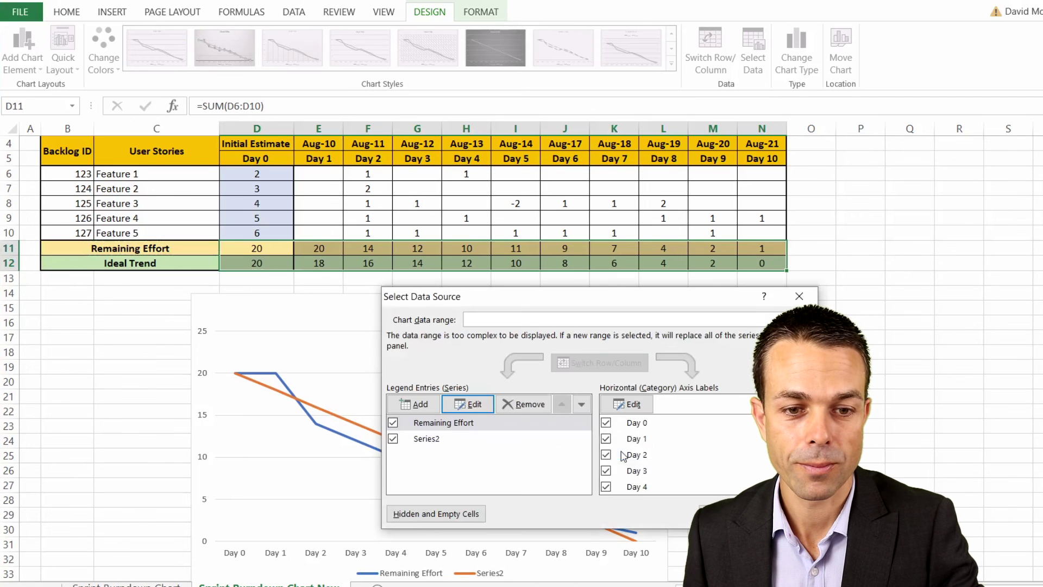
# Rename Series2 to Ideal Trend using its label cell, then close Select Data Source.
pyautogui.click(429, 438)
pyautogui.click(468, 404)
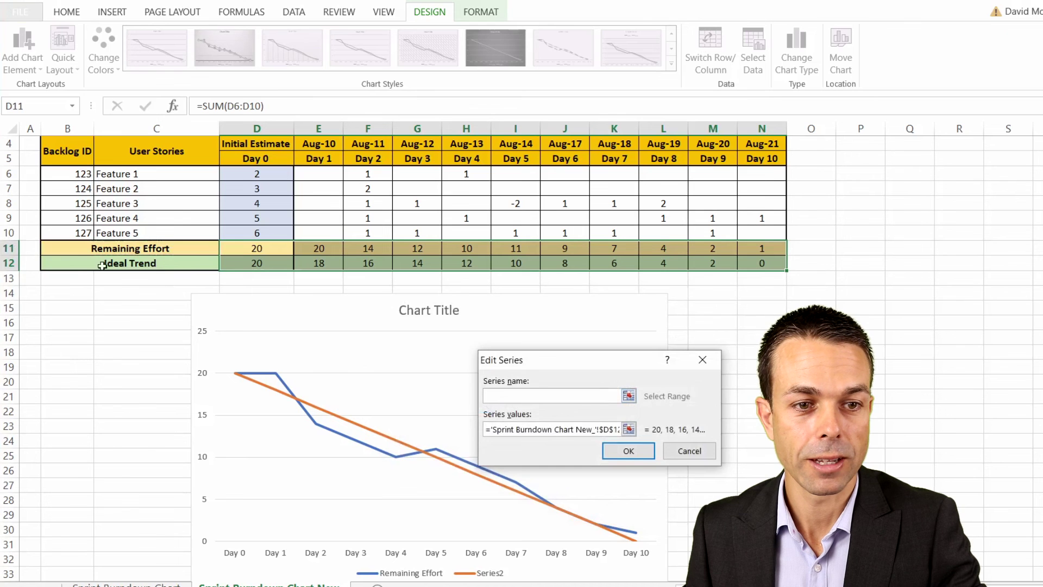
pyautogui.click(132, 265)
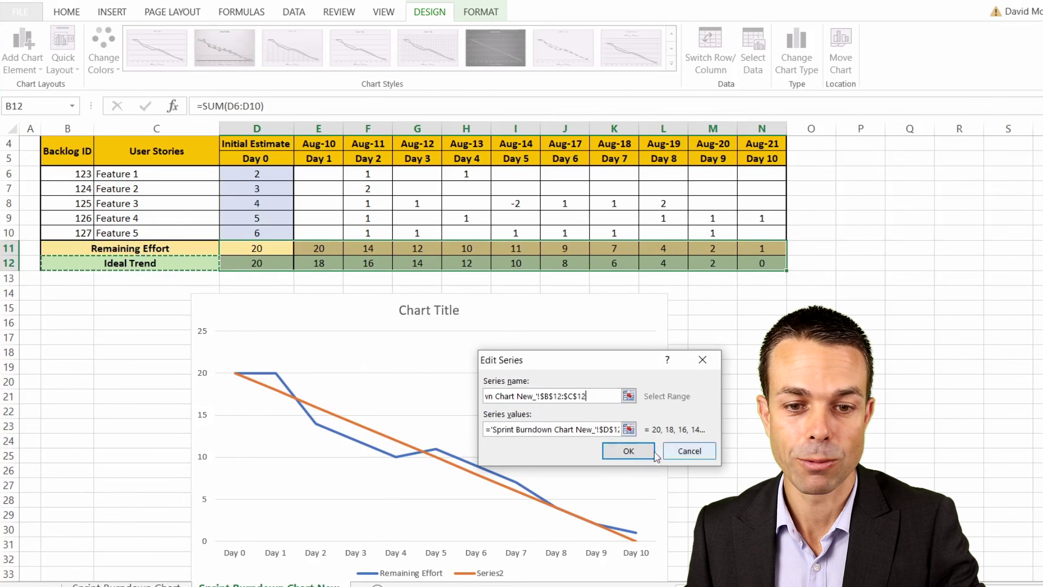
pyautogui.click(628, 452)
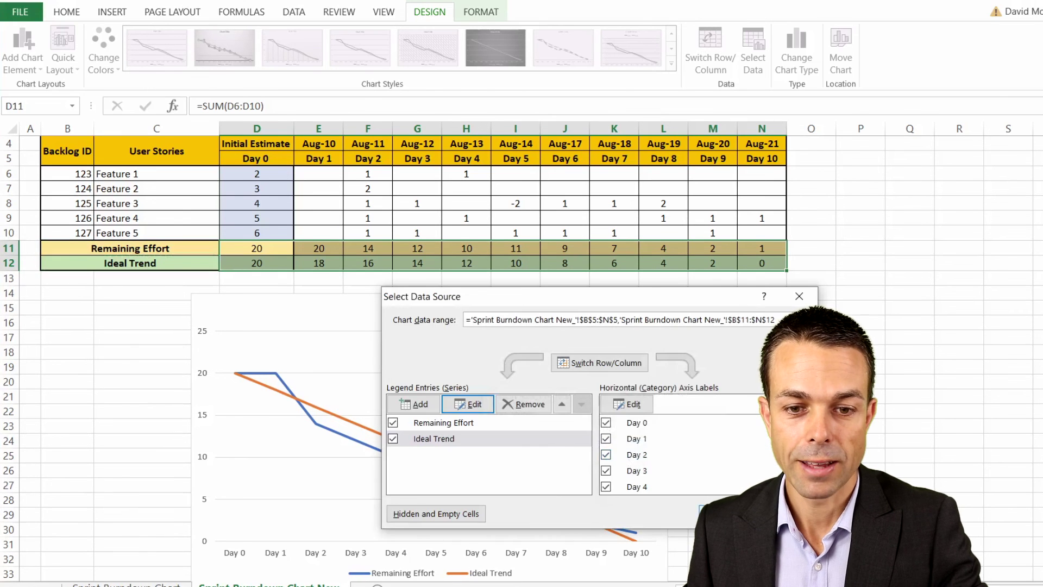
pyautogui.click(725, 513)
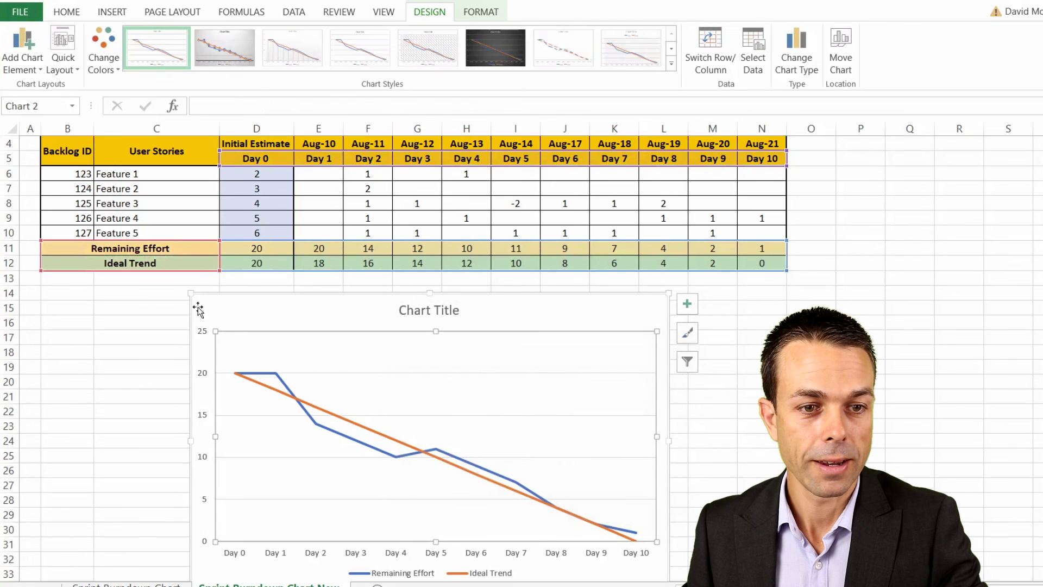
# Enlarge and reposition the chart, then bring up the Ideal Trend series' line formatting options.
pyautogui.moveTo(190, 294); pyautogui.dragTo(52, 177)
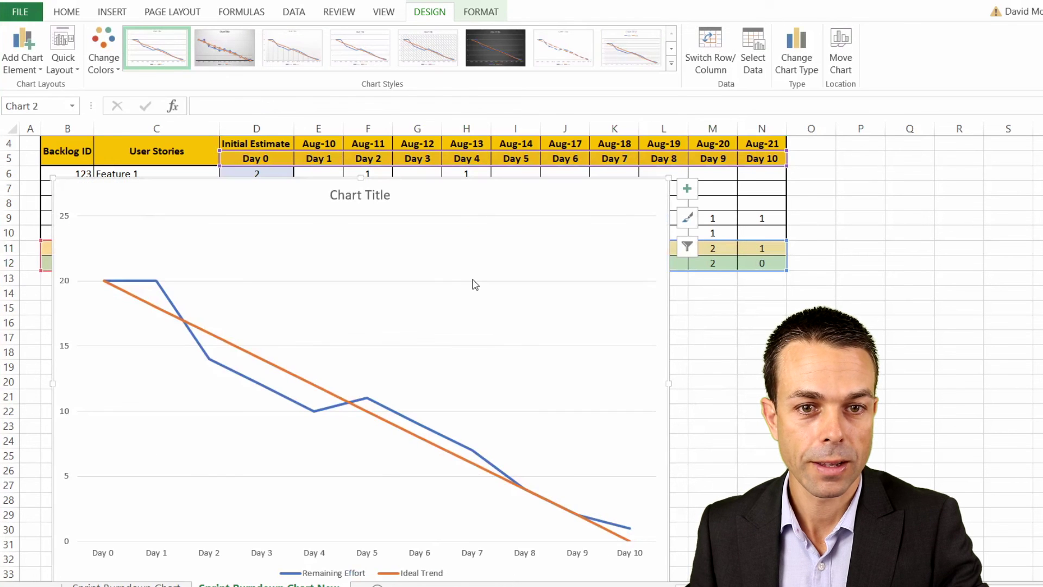
pyautogui.moveTo(497, 184); pyautogui.dragTo(626, 149)
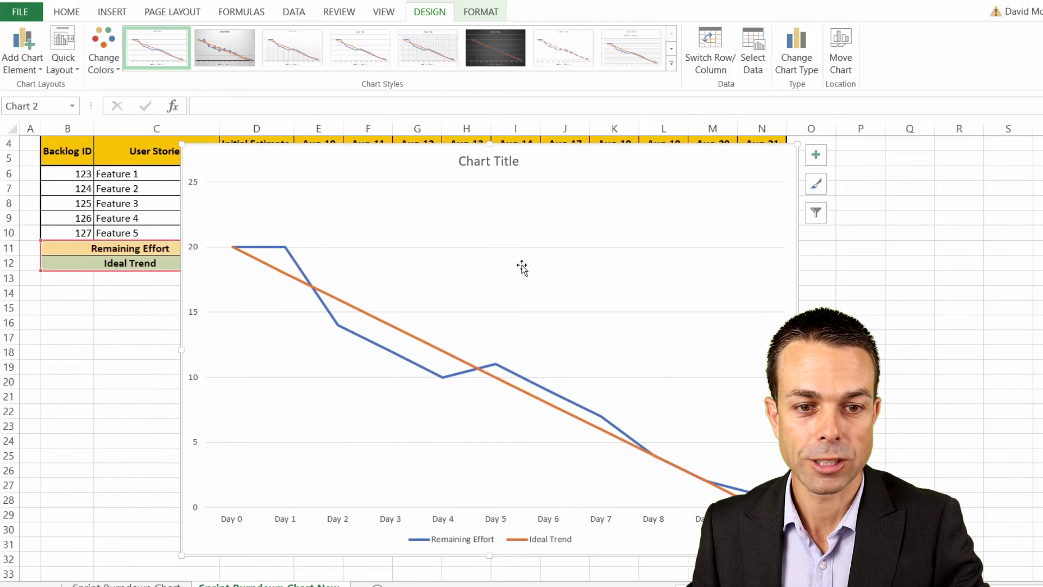
pyautogui.click(419, 341)
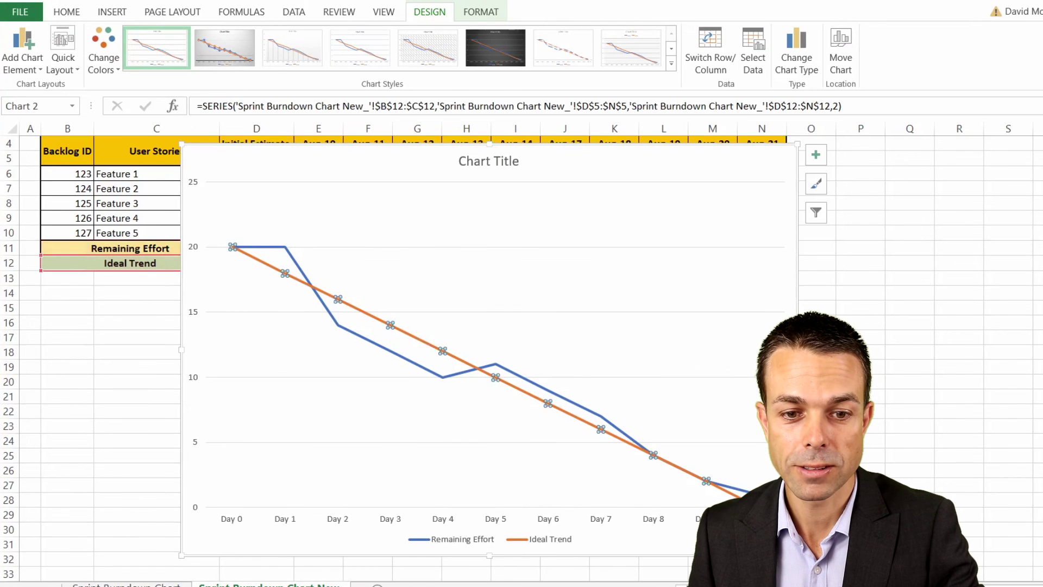
pyautogui.rightClick(415, 342)
pyautogui.click(484, 481)
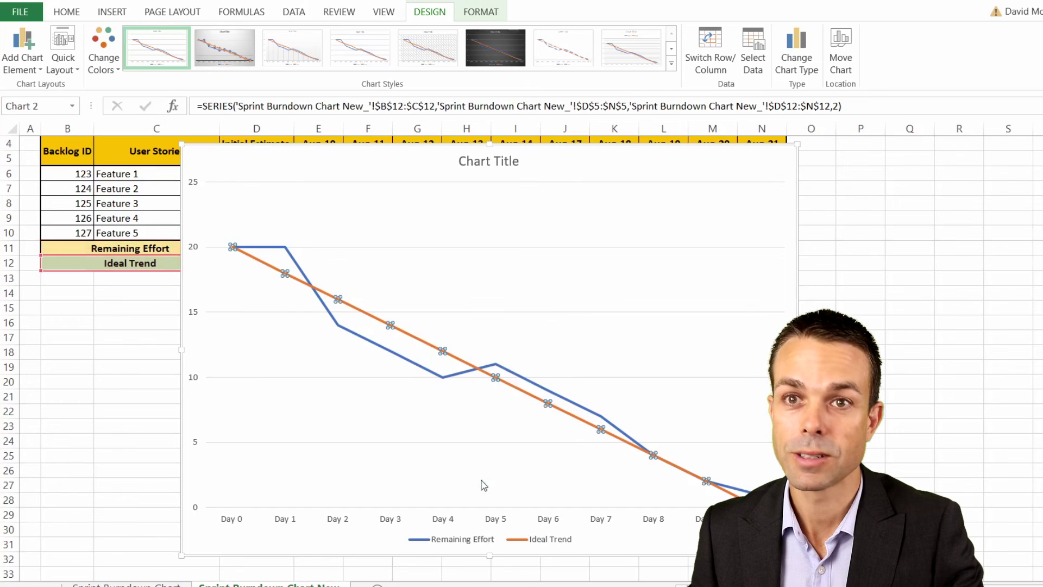
pyautogui.click(914, 187)
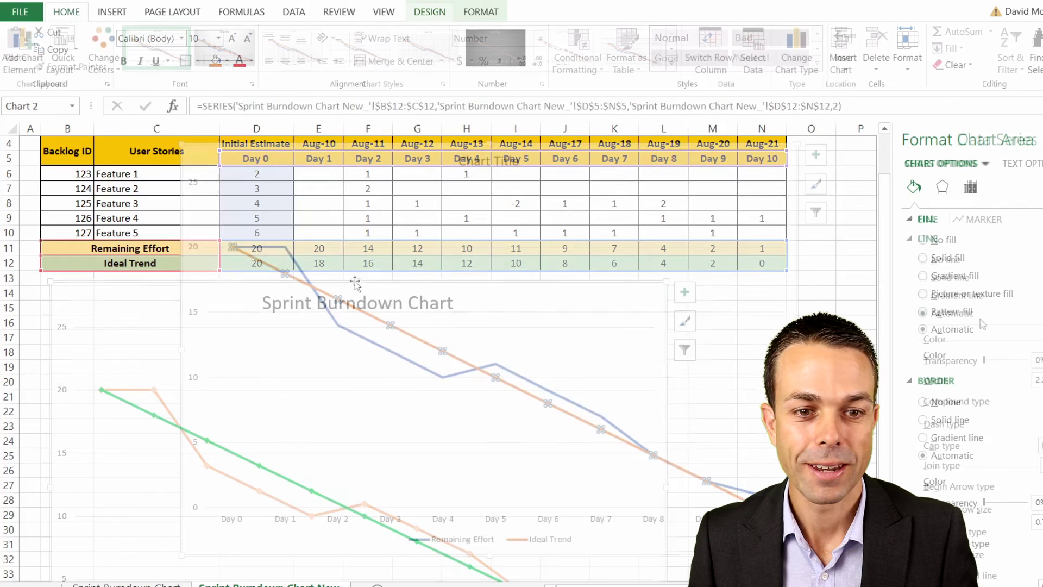
# Move the chart up beneath the task table and collapse the ribbon with Ctrl+F1.
pyautogui.moveTo(450, 328); pyautogui.dragTo(484, 278)
pyautogui.scroll(1, 669, 292)
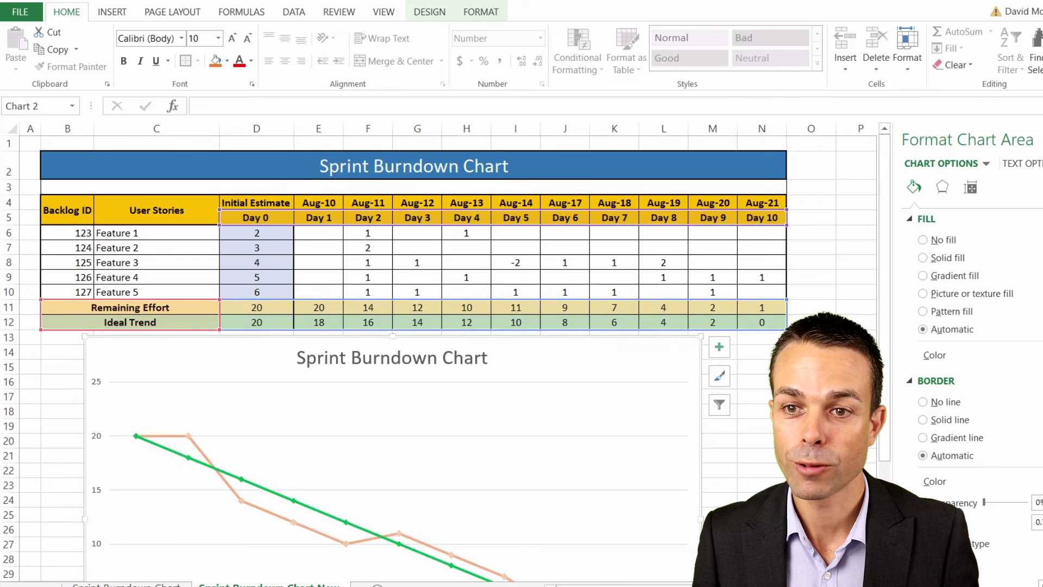
pyautogui.hotkey('ctrl', 'F1')
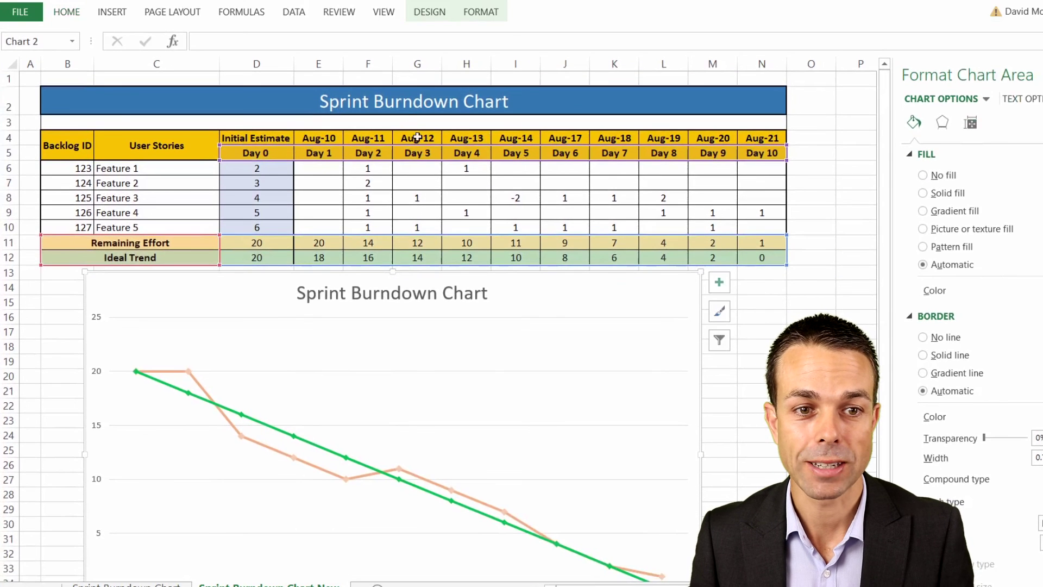
# Select the Feature 1 cells and the daily effort range E6:N10, then reselect the chart.
pyautogui.click(376, 170)
pyautogui.click(136, 169)
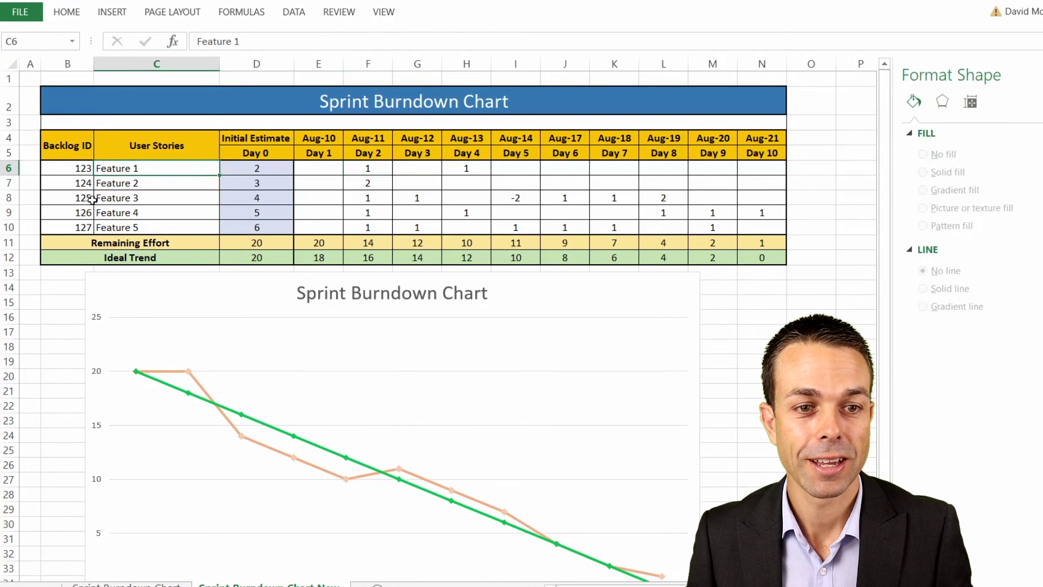
pyautogui.click(275, 170)
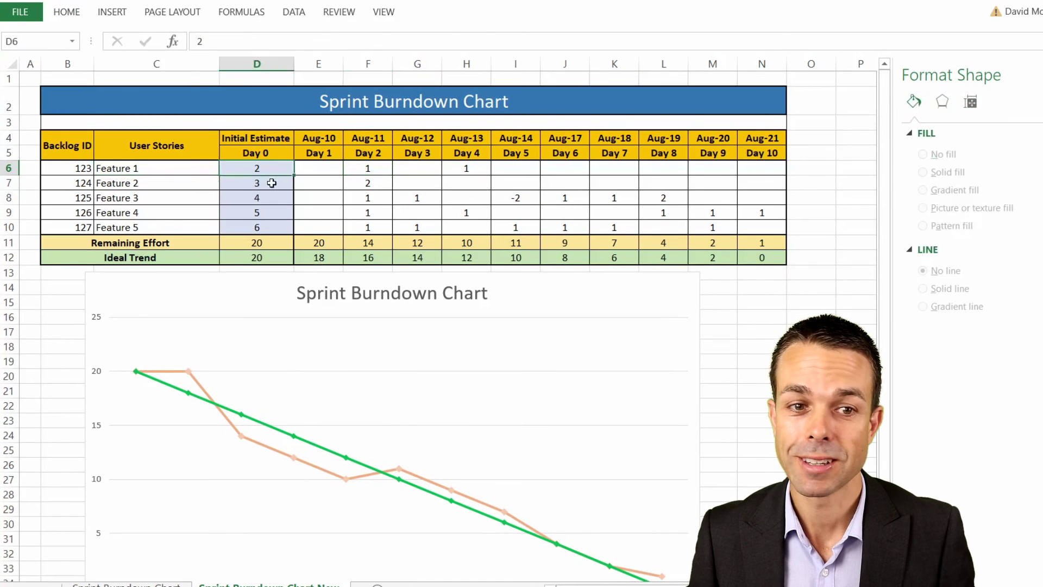
pyautogui.click(326, 167)
pyautogui.keyDown('shift'); pyautogui.click(753, 229); pyautogui.keyUp('shift')
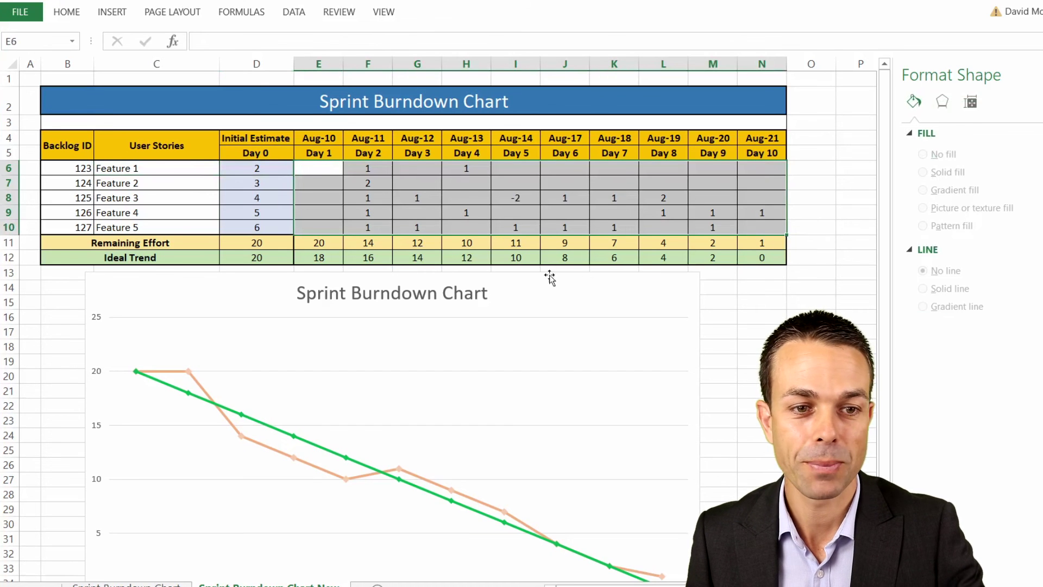
pyautogui.scroll(-2, 543, 272)
pyautogui.click(477, 182)
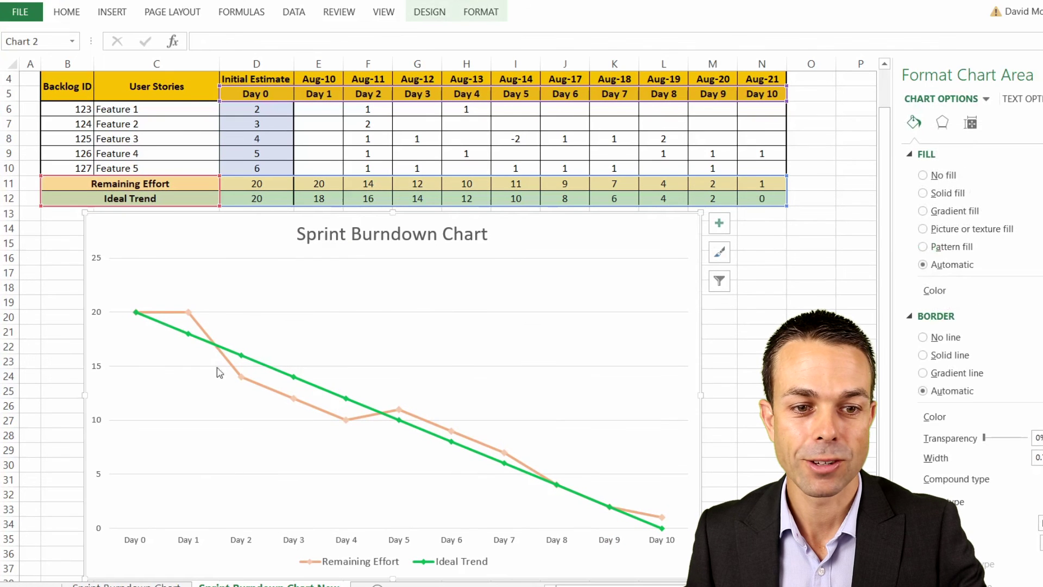